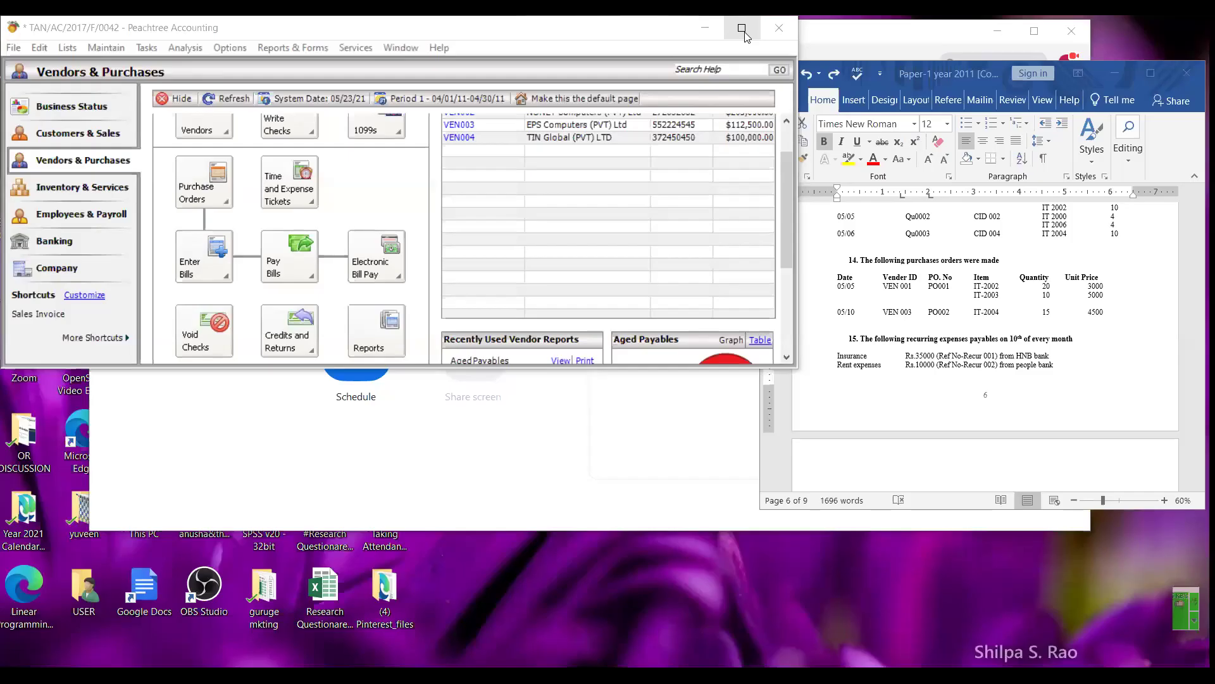
# Maximize the accounting window and open a General Journal Entry from the company tasks.
pyautogui.click(742, 28)
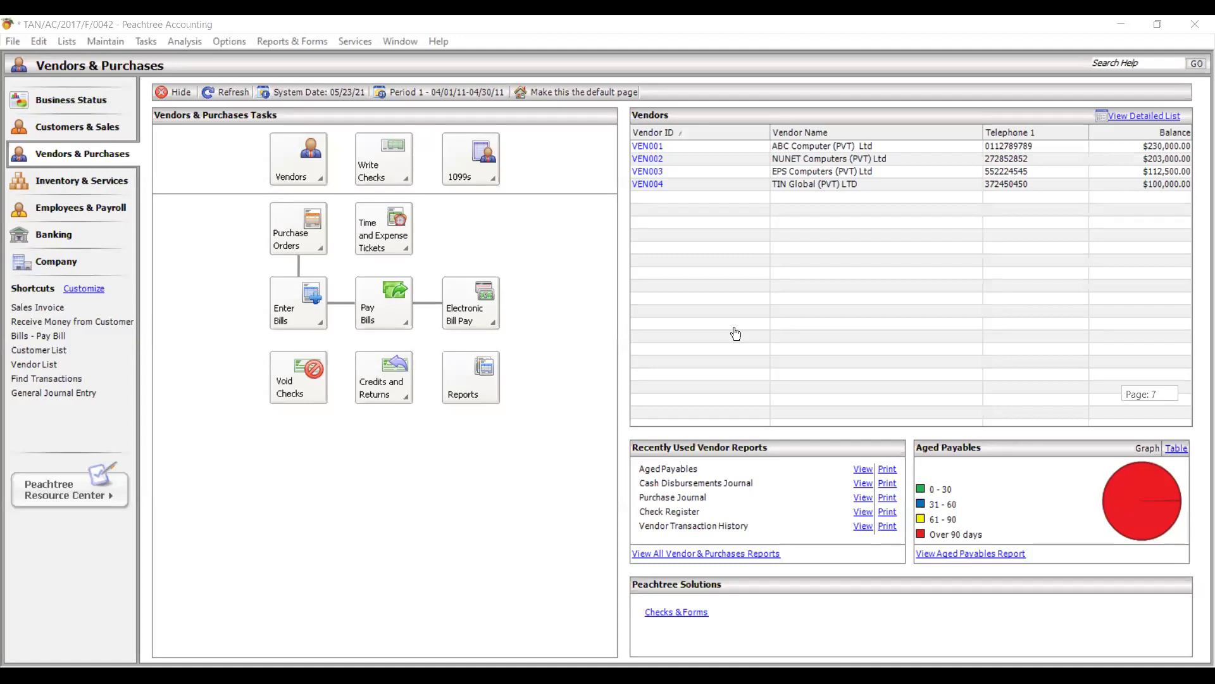
pyautogui.scroll(1, 735, 334)
pyautogui.scroll(-1, 735, 334)
pyautogui.scroll(-1, 735, 334)
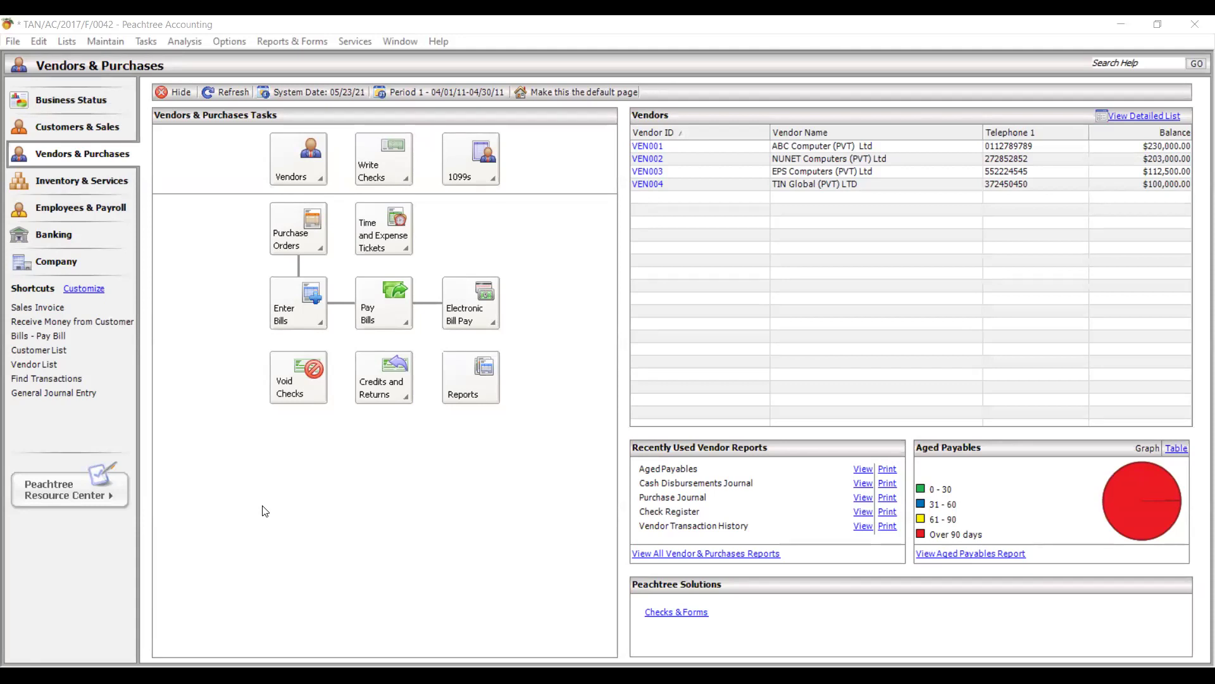
pyautogui.click(81, 262)
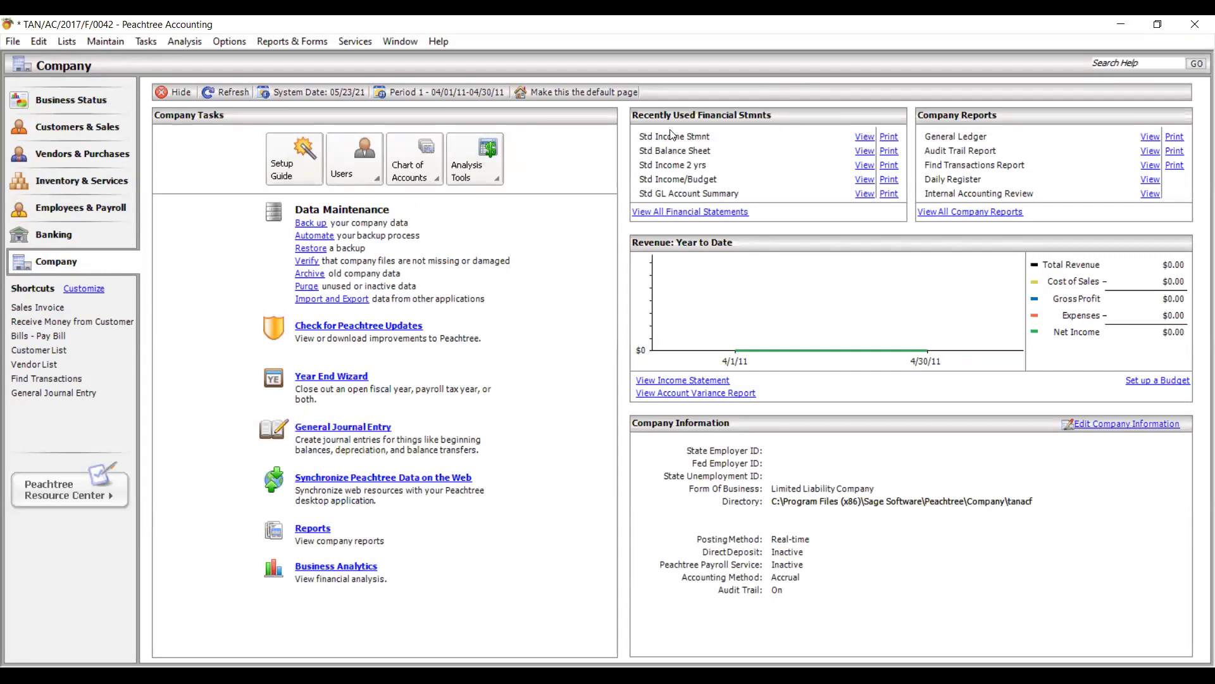
pyautogui.click(363, 428)
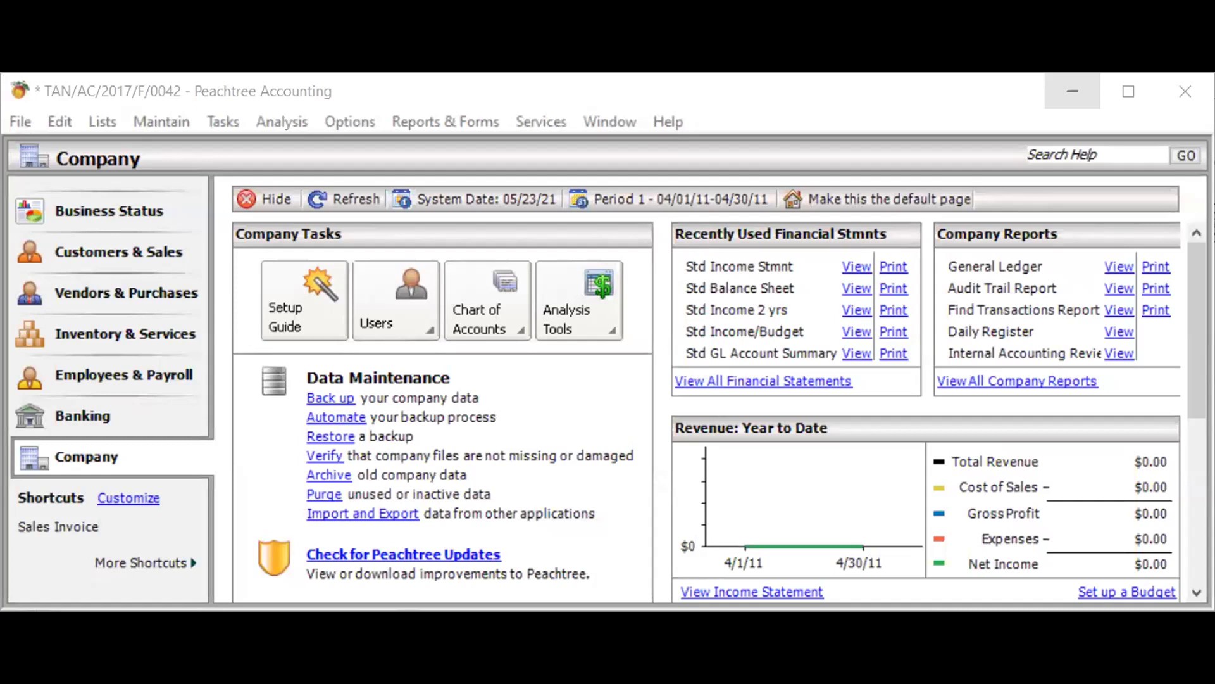
# Minimize the main accounting window and stretch the General Journal Entry window to full screen height.
pyautogui.click(1071, 84)
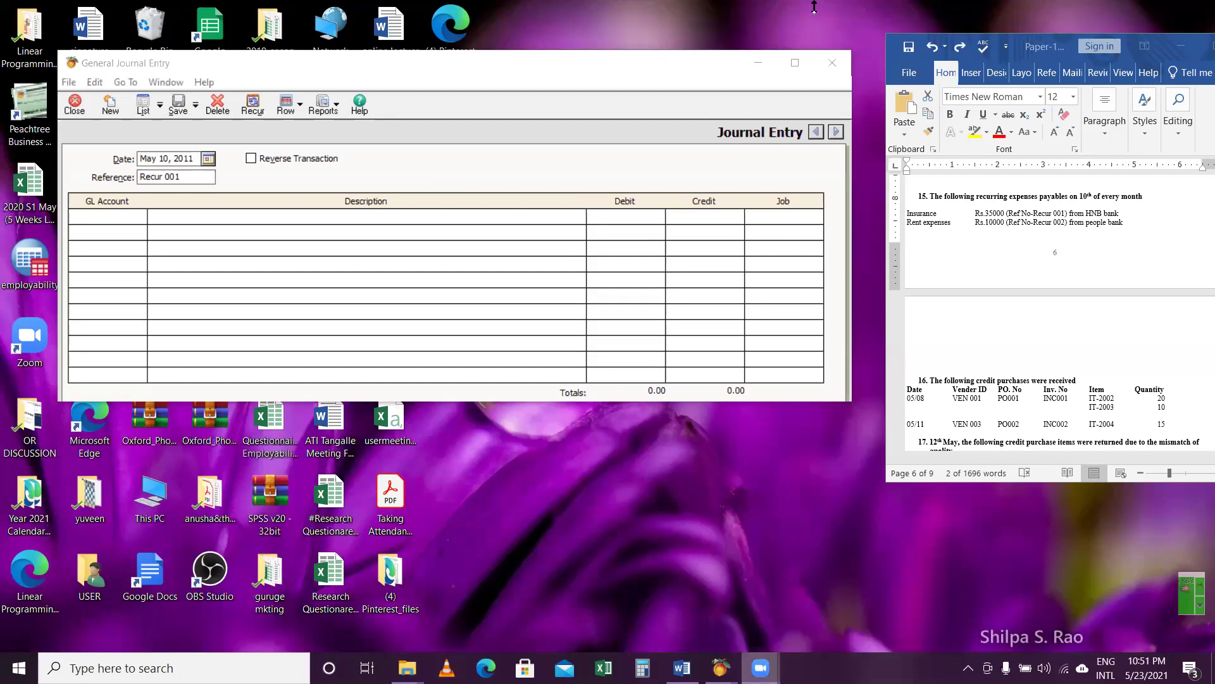
pyautogui.click(501, 278)
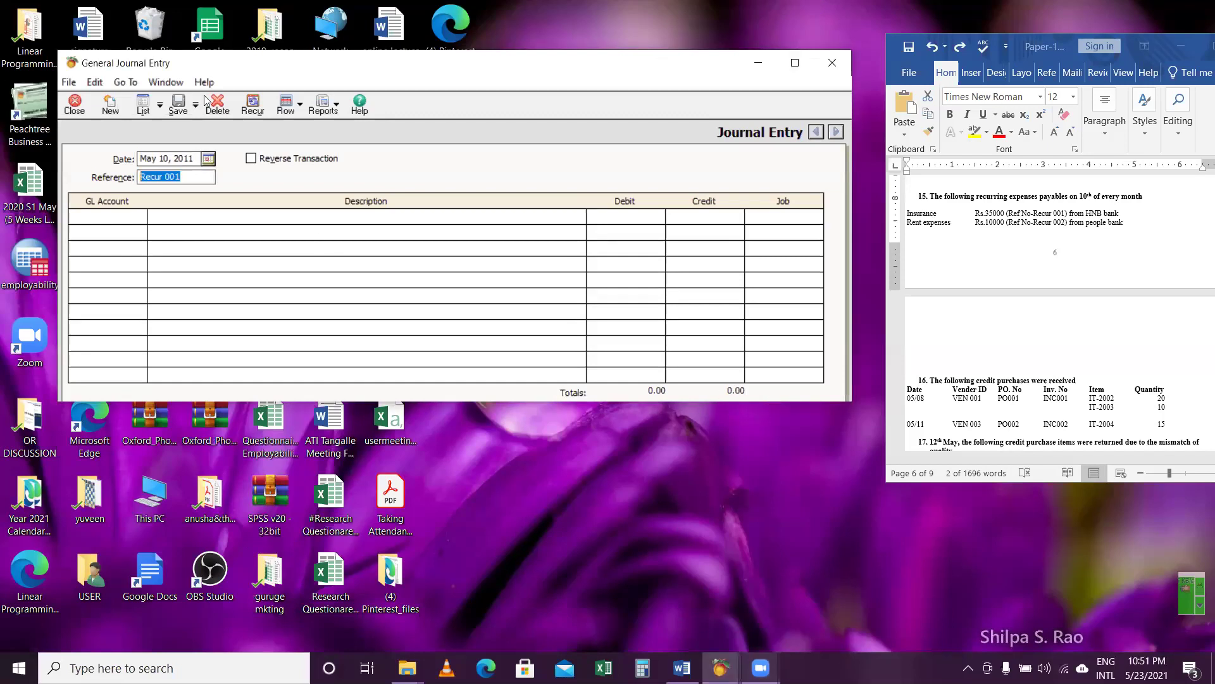
pyautogui.press('super+shift+Up')
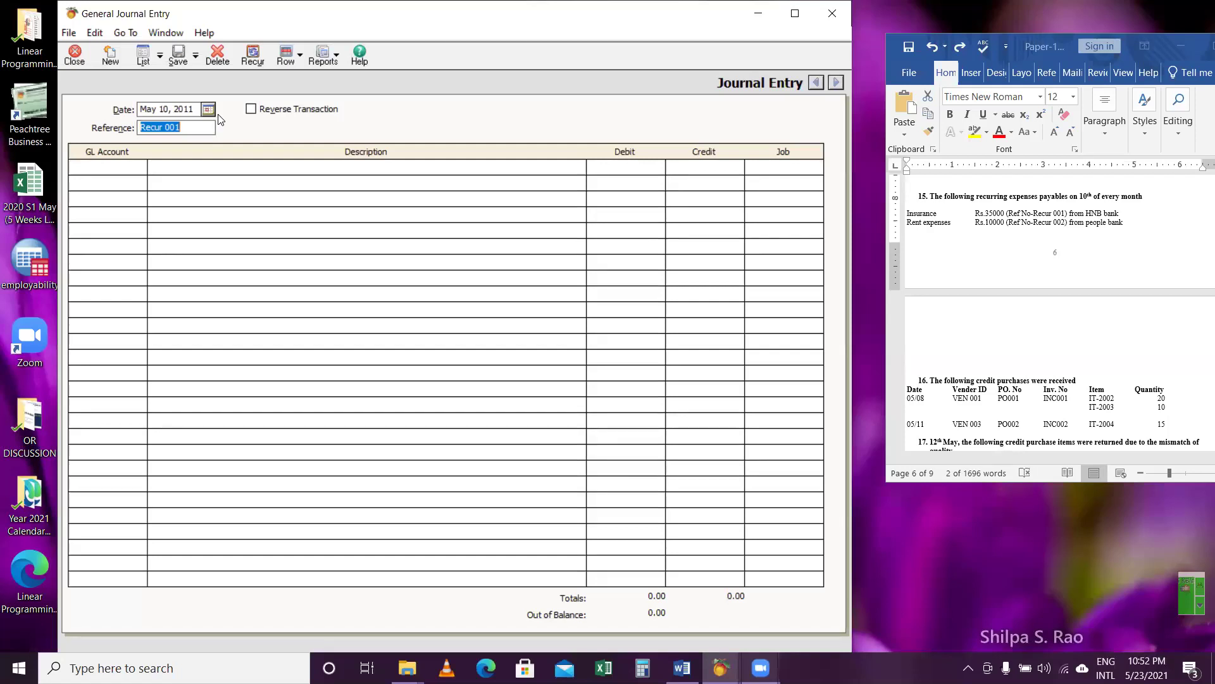
# Set the journal entry's date to May 10, 2011.
pyautogui.click(209, 110)
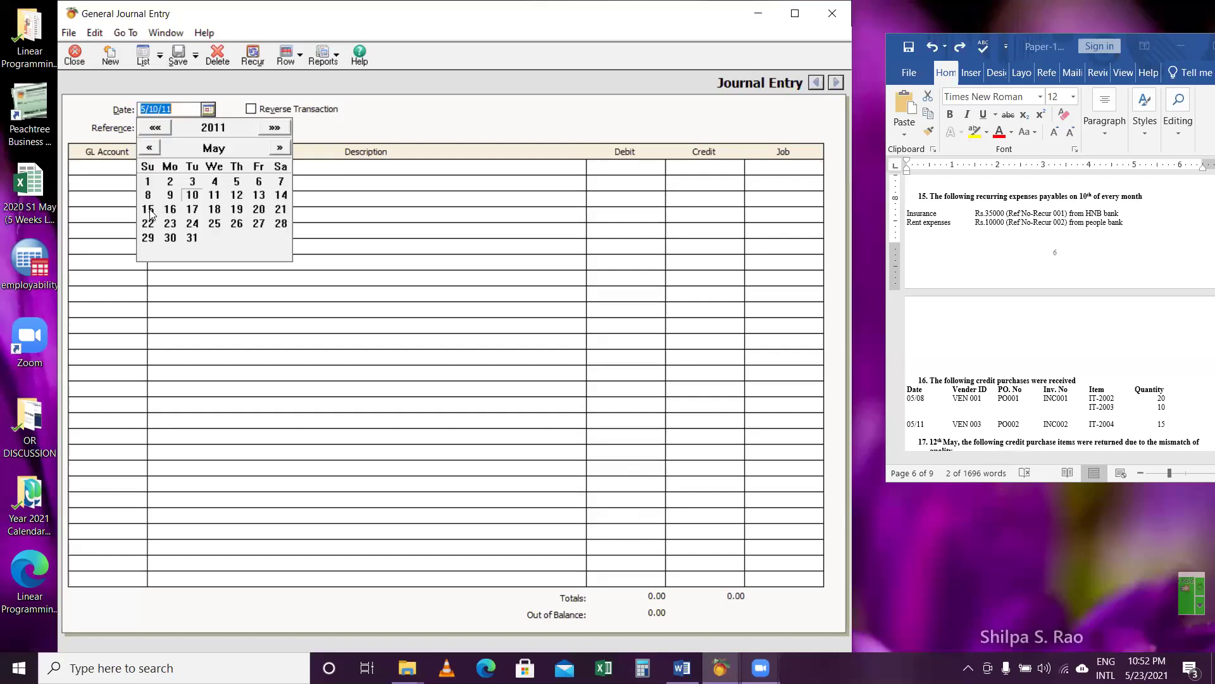
pyautogui.press('Tab')
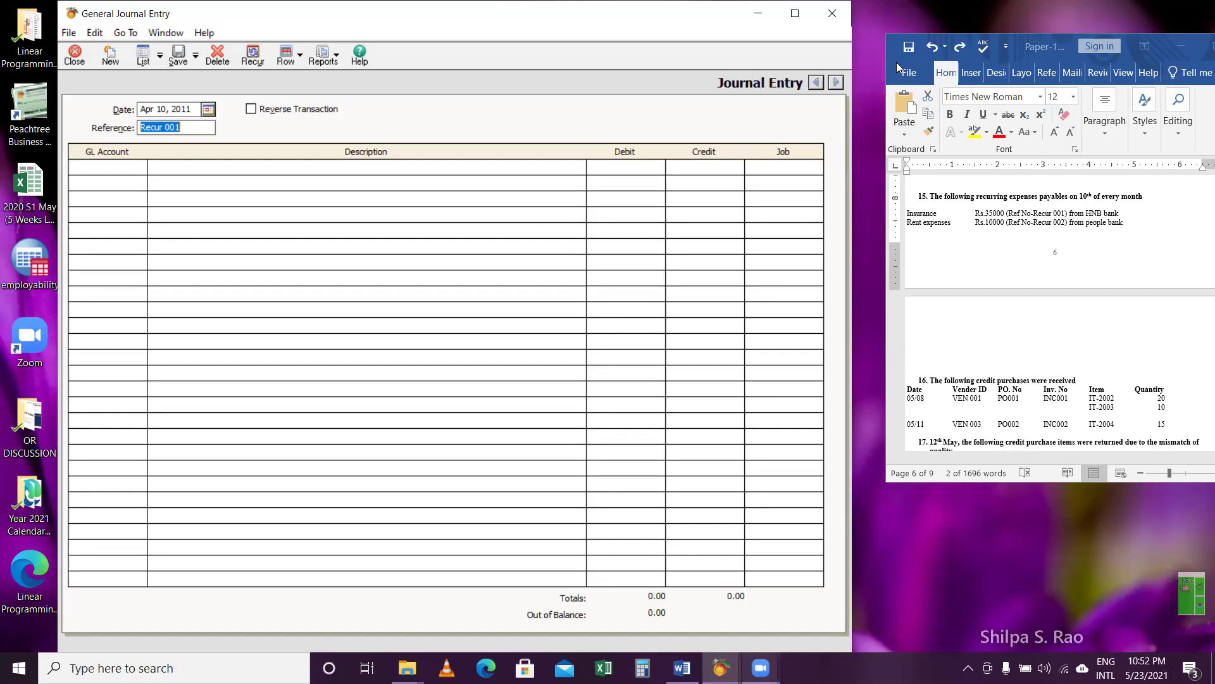
pyautogui.click(209, 108)
pyautogui.click(286, 147)
pyautogui.click(190, 196)
# Choose GL account 60150 Insurance Expenses for the first line of the journal entry.
pyautogui.click(138, 167)
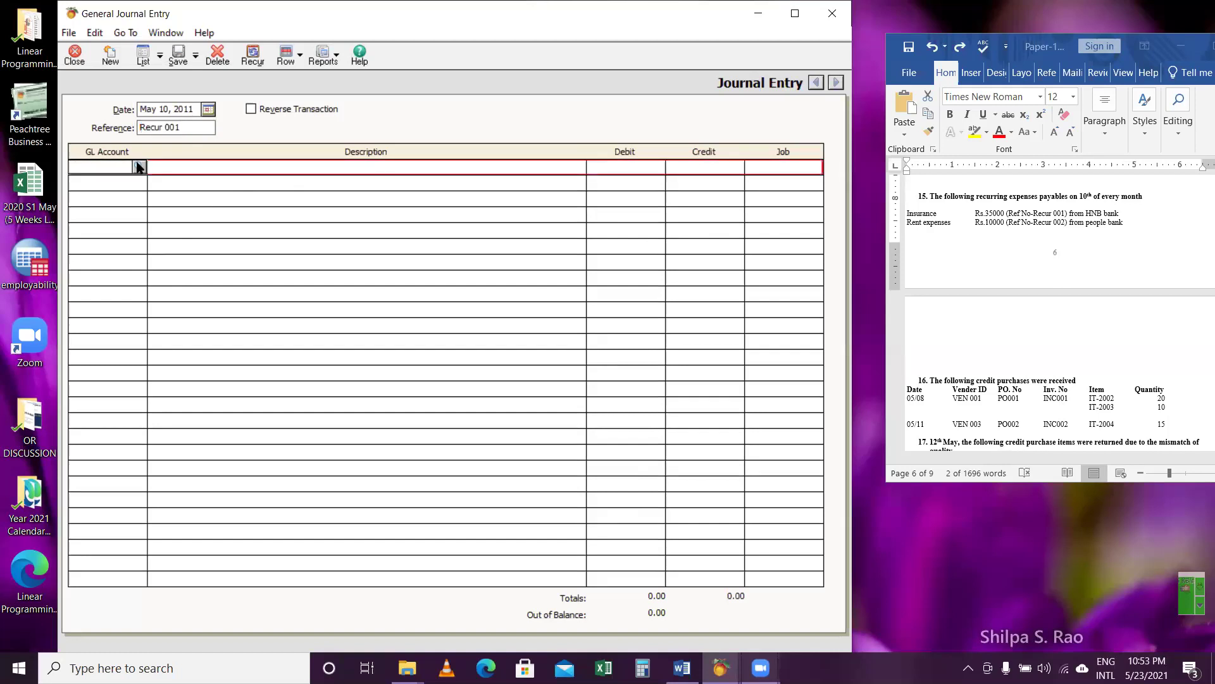
pyautogui.click(139, 166)
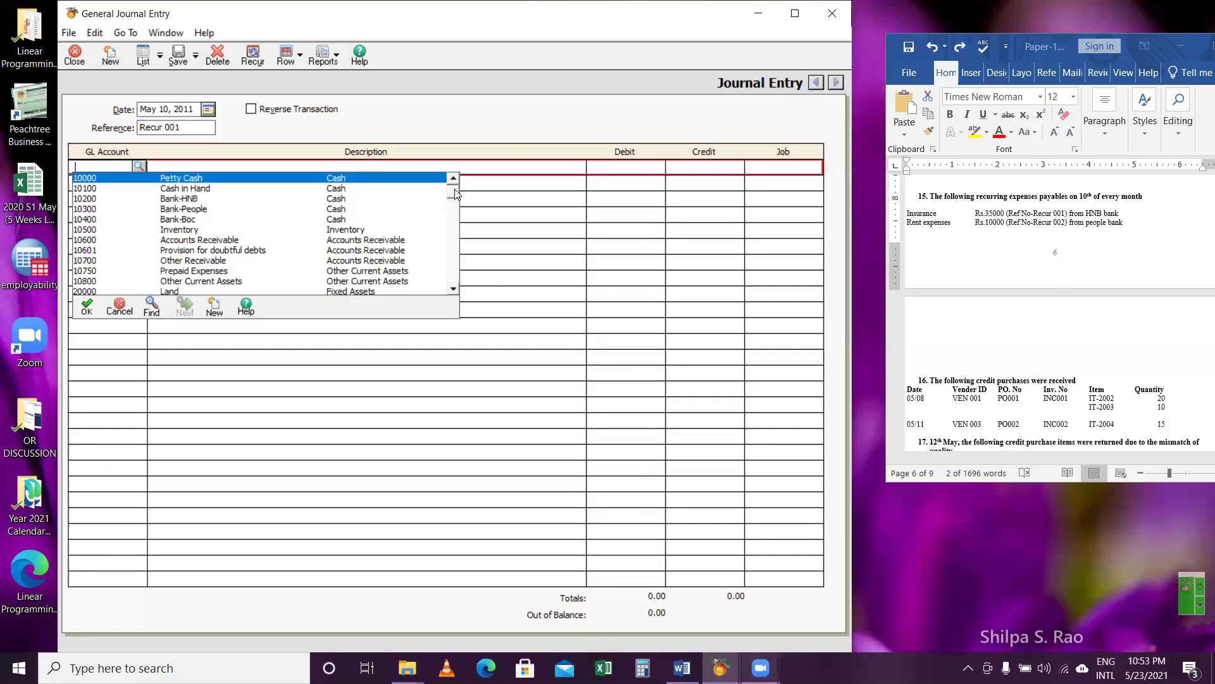
pyautogui.moveTo(455, 191); pyautogui.dragTo(472, 263)
pyautogui.click(91, 219)
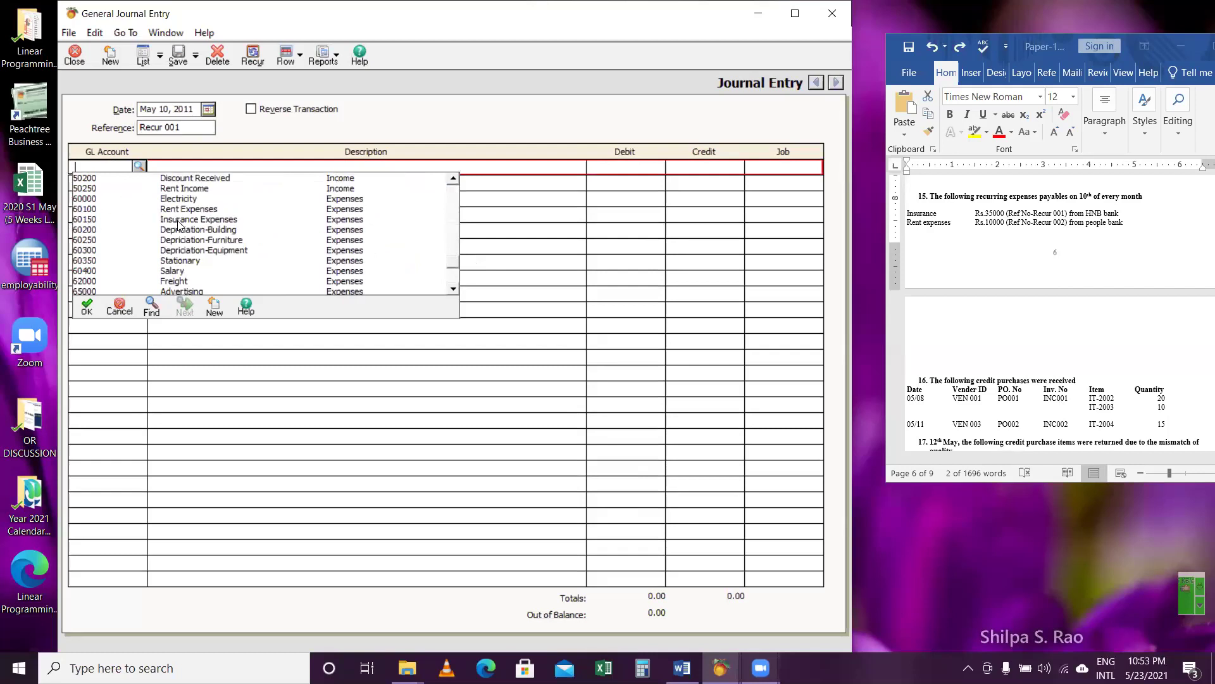
pyautogui.doubleClick(181, 221)
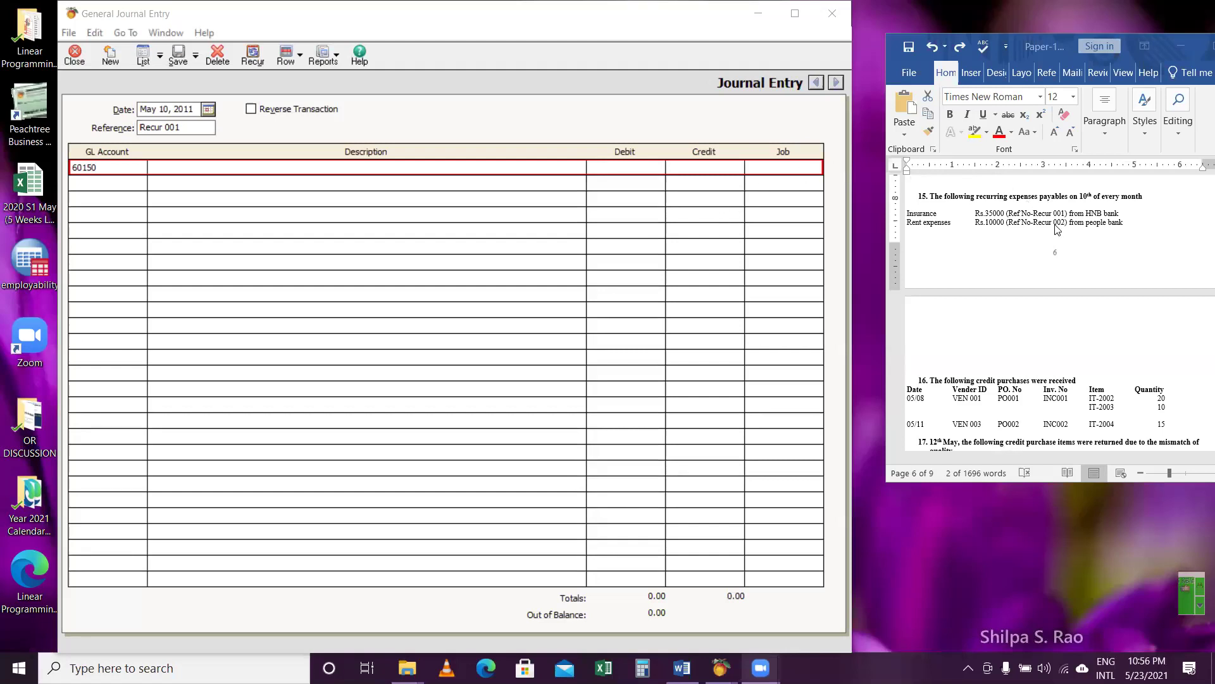
# Describe the 60150 line as "recurrent Insurance" and enter a debit of 35000.
pyautogui.moveTo(1033, 214); pyautogui.dragTo(1067, 214)
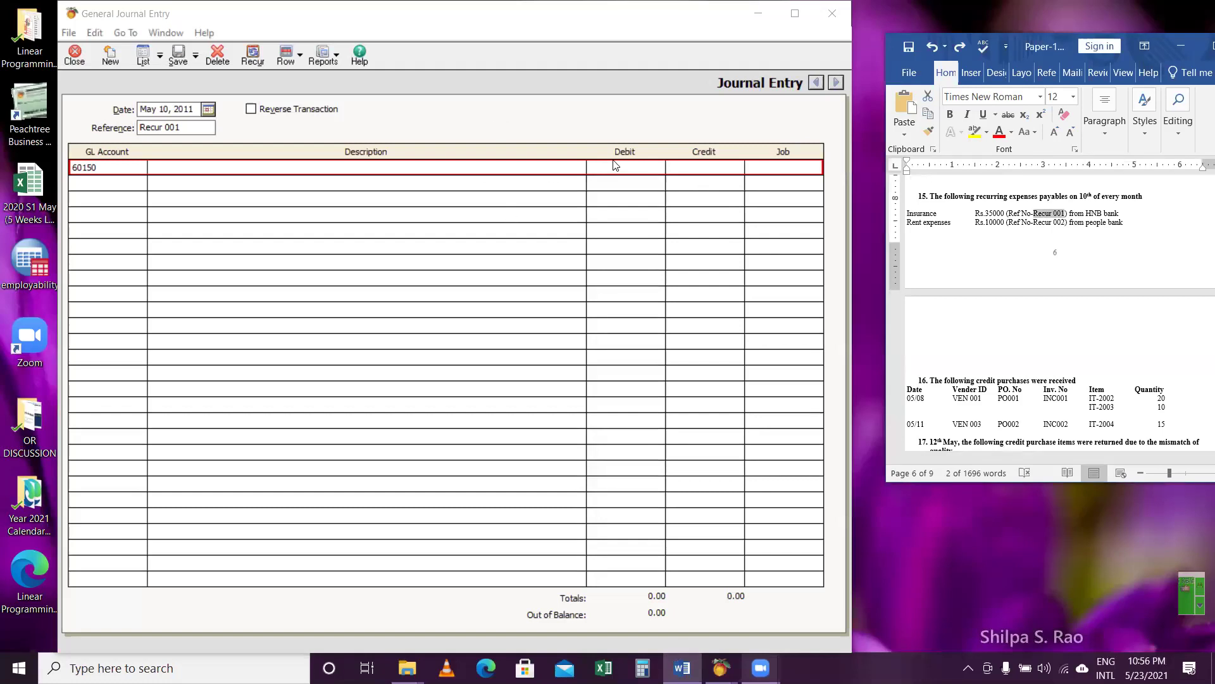
pyautogui.click(531, 168)
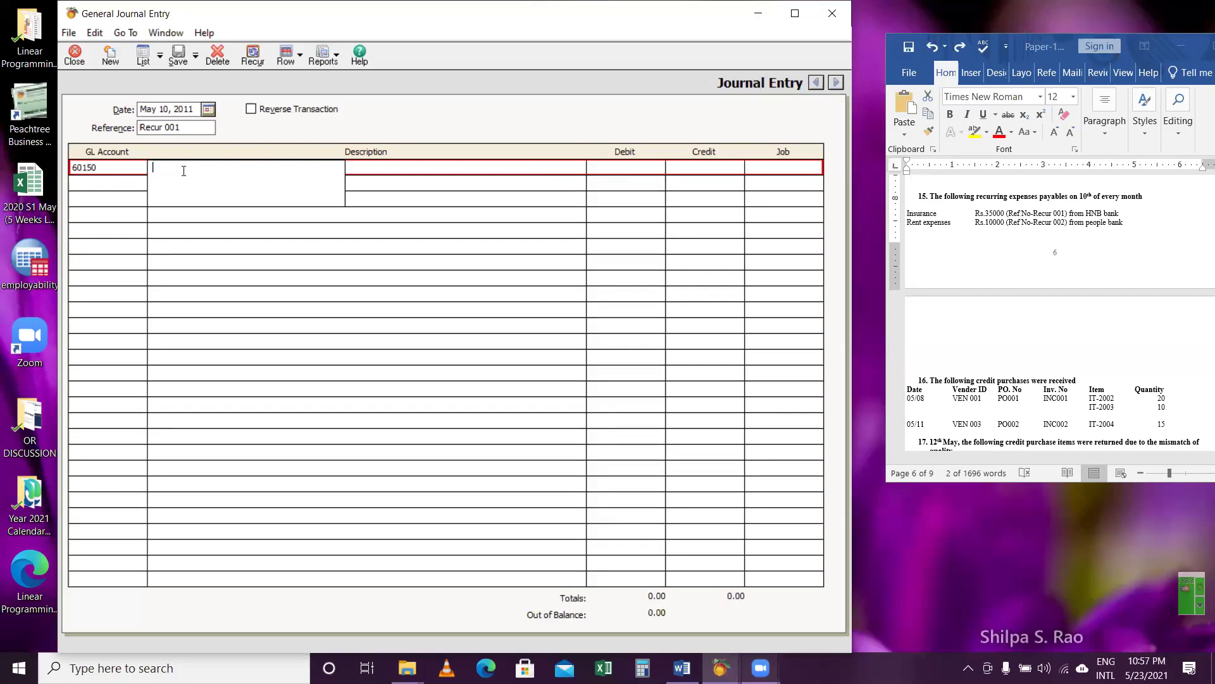
pyautogui.write('Insurance recurent')
pyautogui.moveTo(192, 167); pyautogui.dragTo(132, 162)
pyautogui.press('BackSpace')
pyautogui.write('rent Insurance')
pyautogui.click(630, 165)
pyautogui.write('35000')
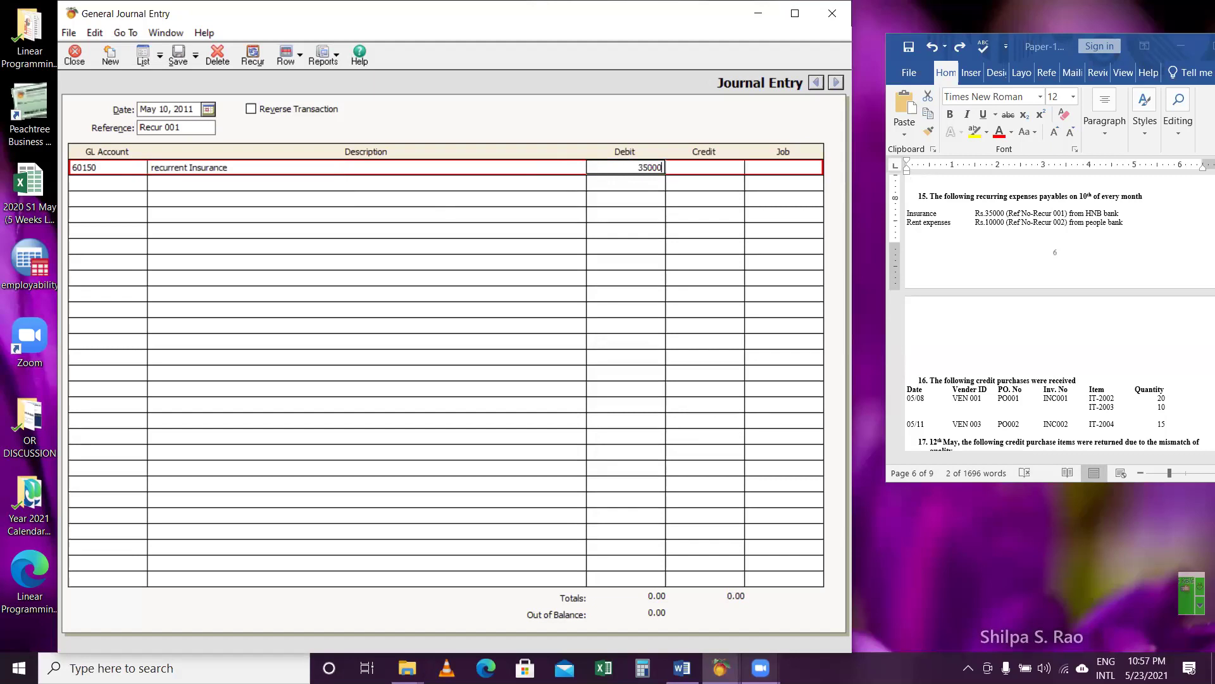
pyautogui.press('Tab')
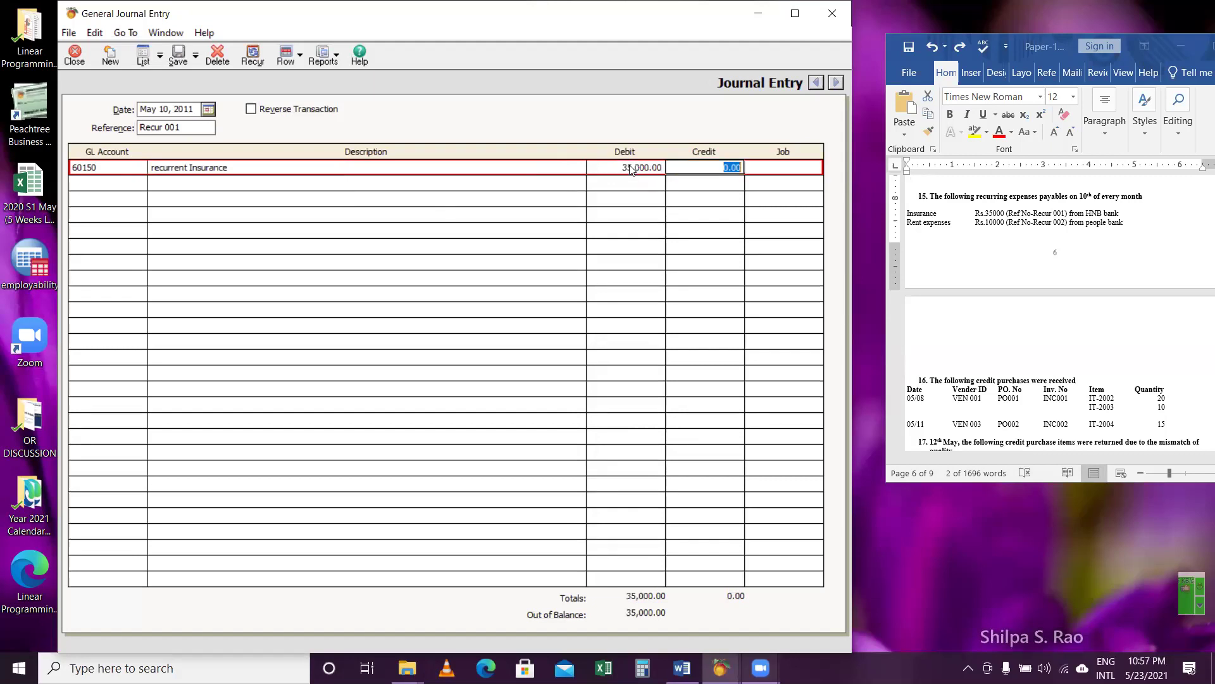
# Choose GL account 10200 Bank-HNB for the second line of the journal entry.
pyautogui.click(474, 185)
pyautogui.click(474, 185)
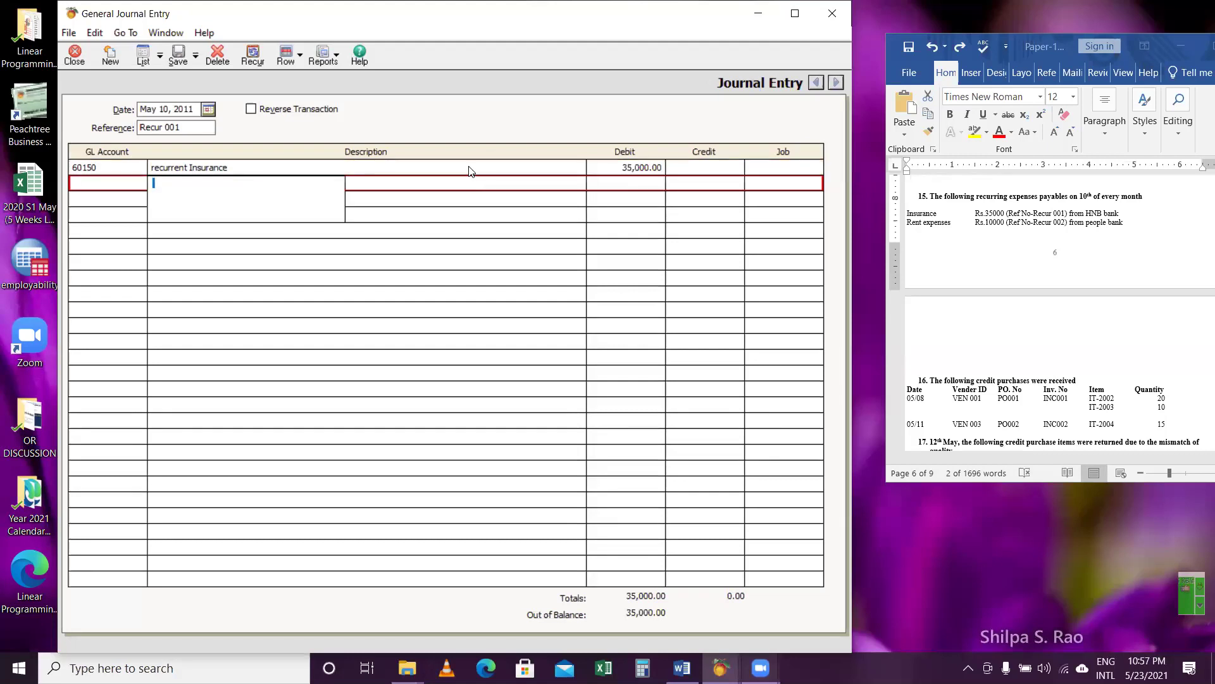
pyautogui.click(469, 167)
pyautogui.click(473, 186)
pyautogui.click(127, 183)
pyautogui.click(138, 184)
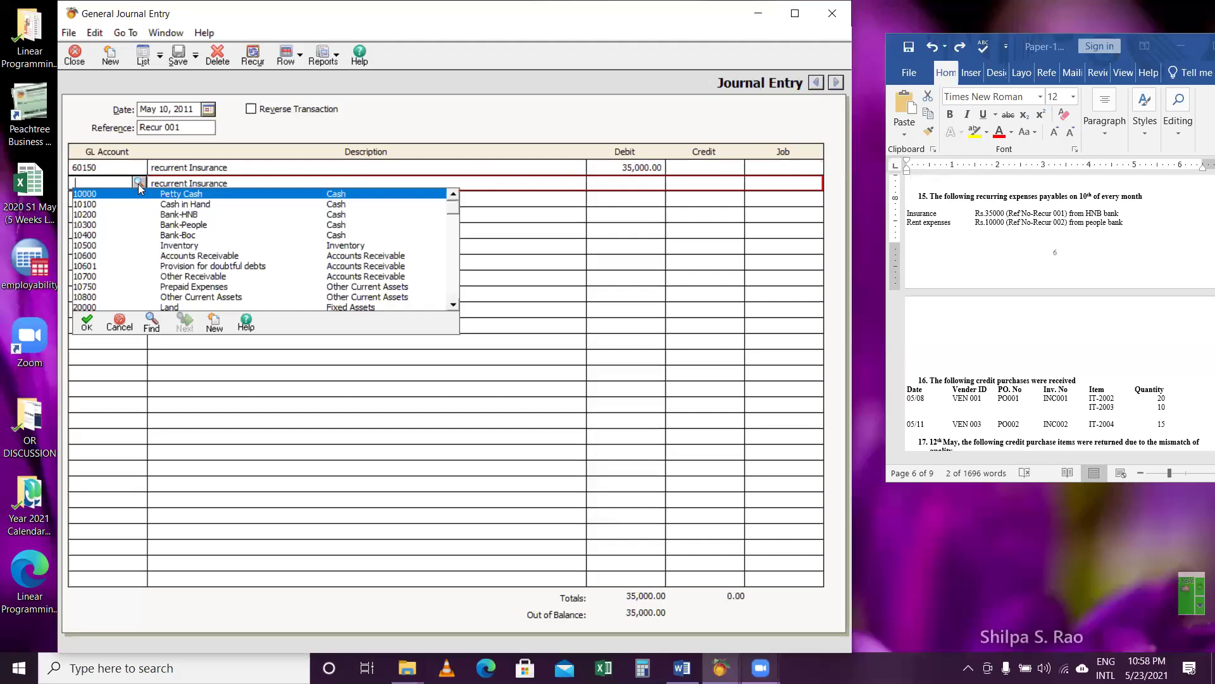
pyautogui.doubleClick(177, 214)
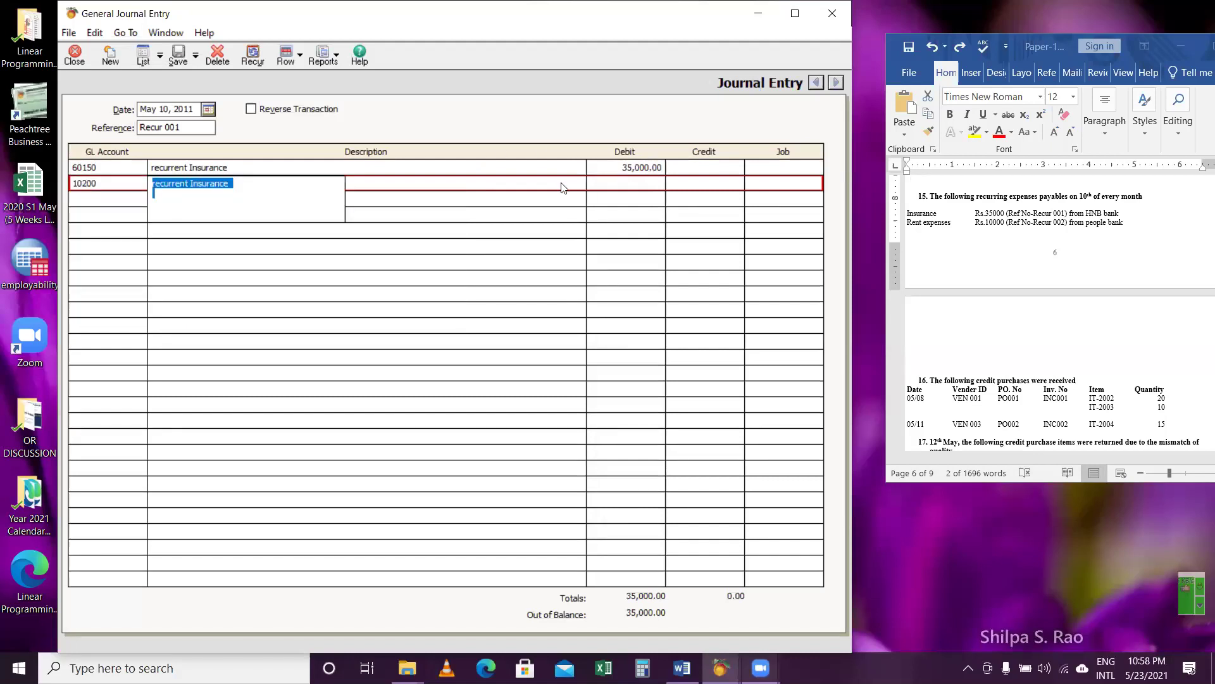
# Extend the 10200 line's description to "recurrent Insurance -HNB" and enter a credit of 35000.
pyautogui.click(232, 180)
pyautogui.write('-')
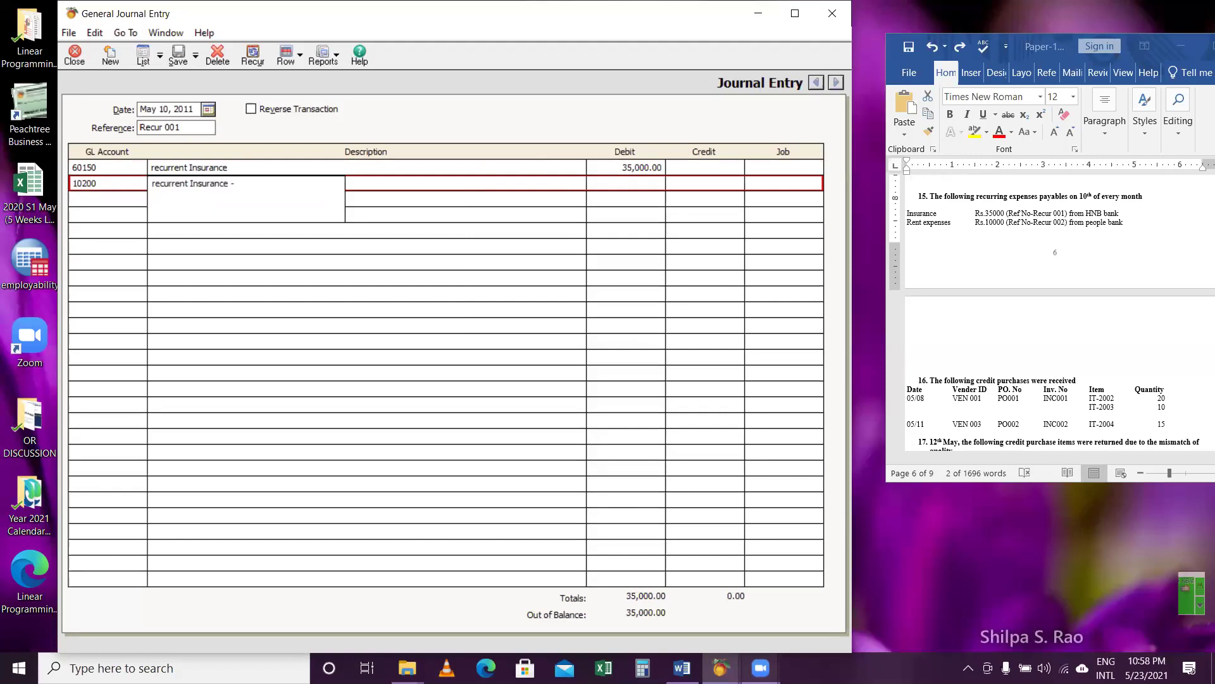
pyautogui.write('HNB')
pyautogui.press('Down')
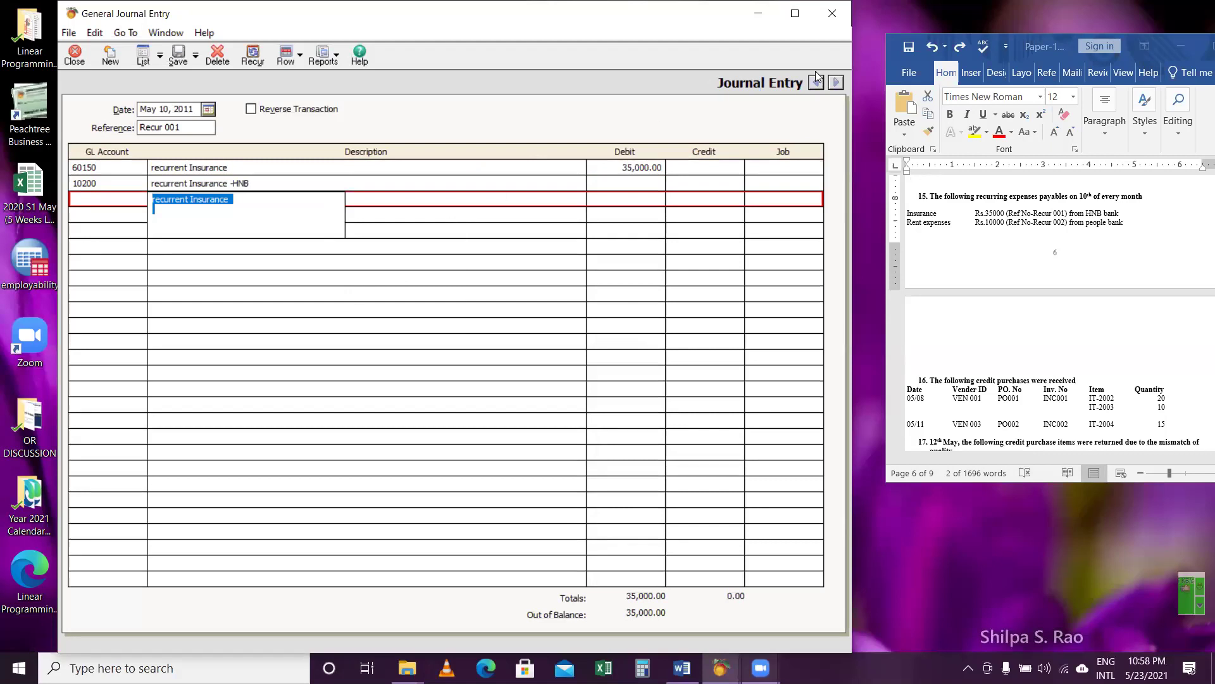
pyautogui.click(690, 182)
pyautogui.write('3500')
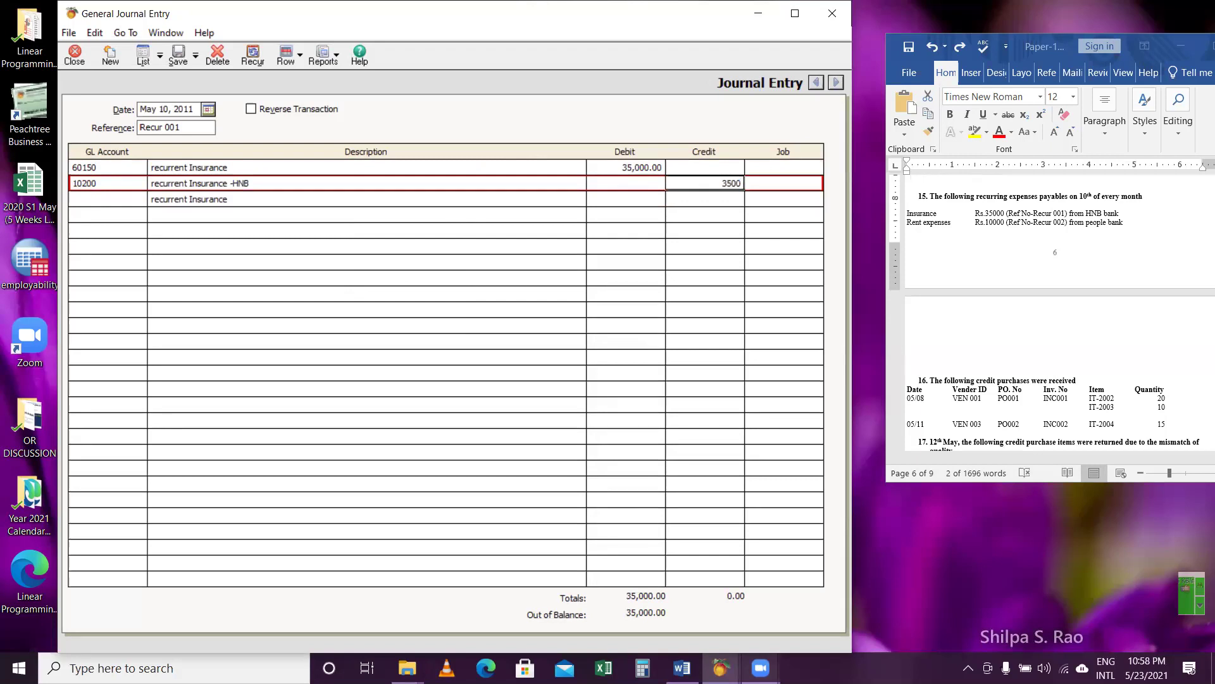
pyautogui.write('0')
pyautogui.press('Return')
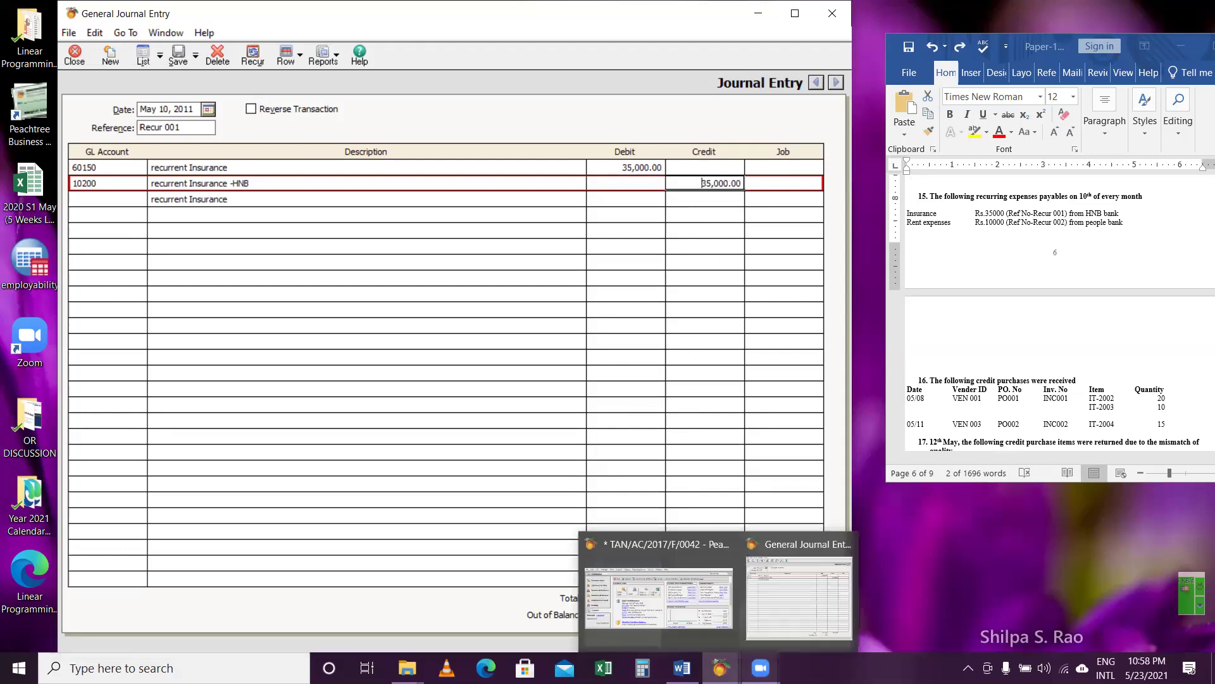
# Save the insurance entry as a monthly recurring journal entry from May 10, 2011 with no end date.
pyautogui.moveTo(760, 667)
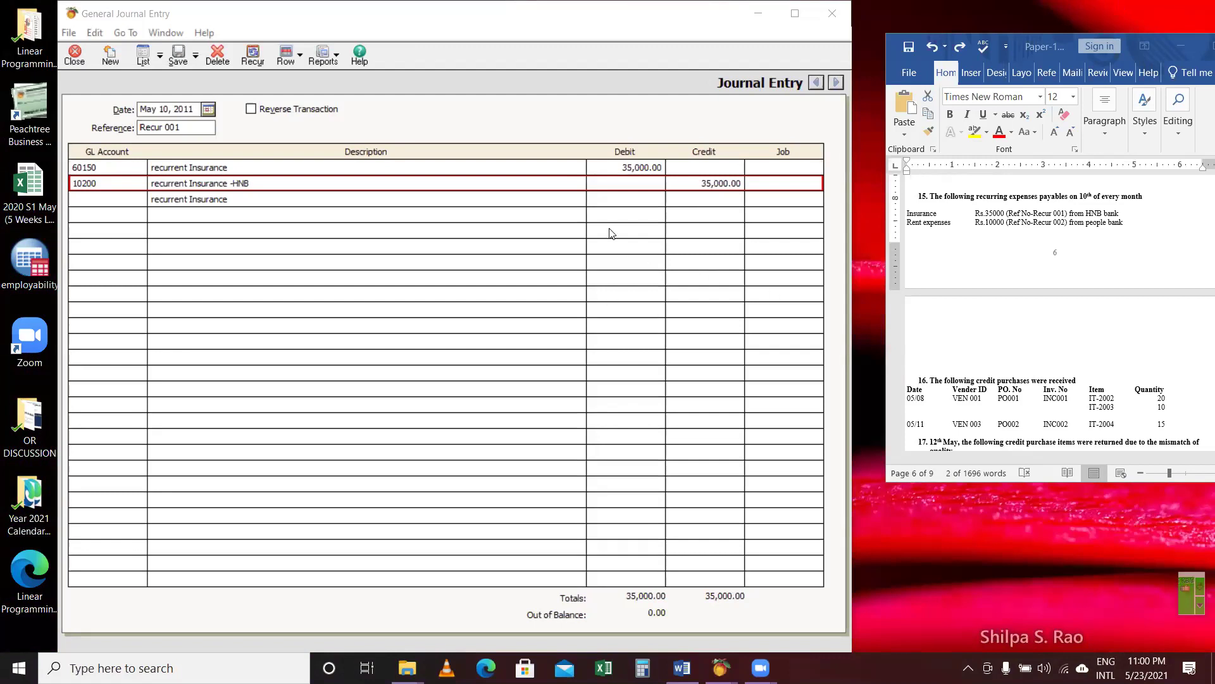
pyautogui.click(258, 64)
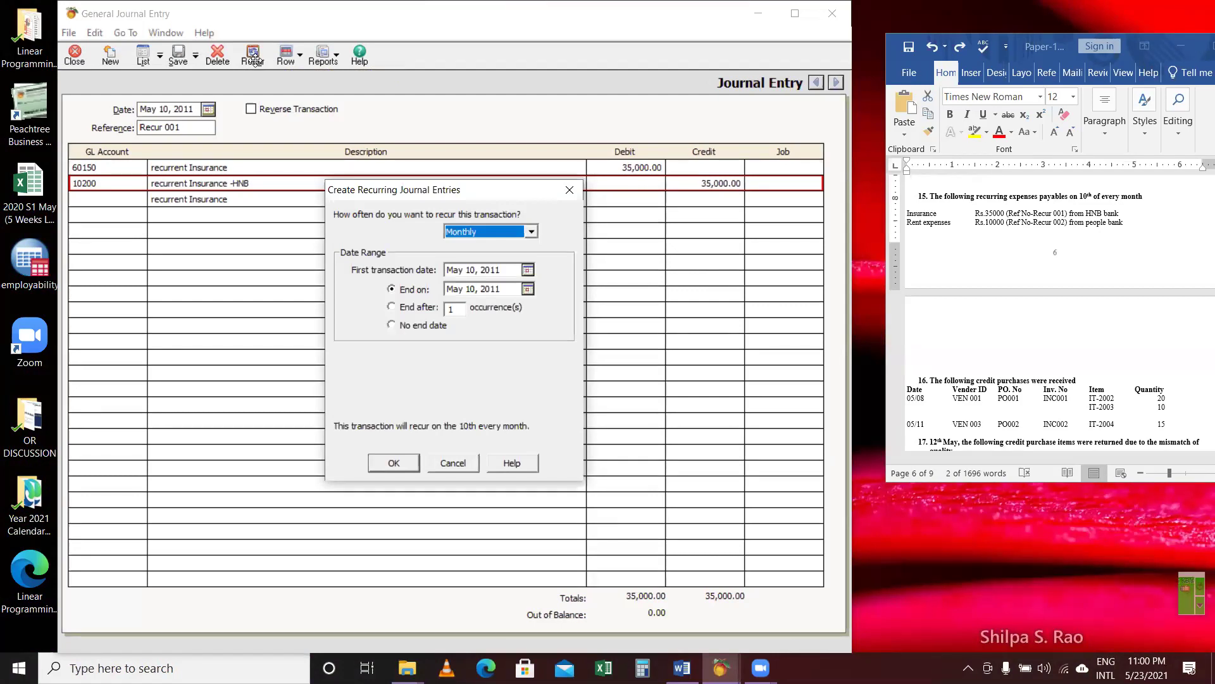
pyautogui.click(675, 122)
pyautogui.click(397, 327)
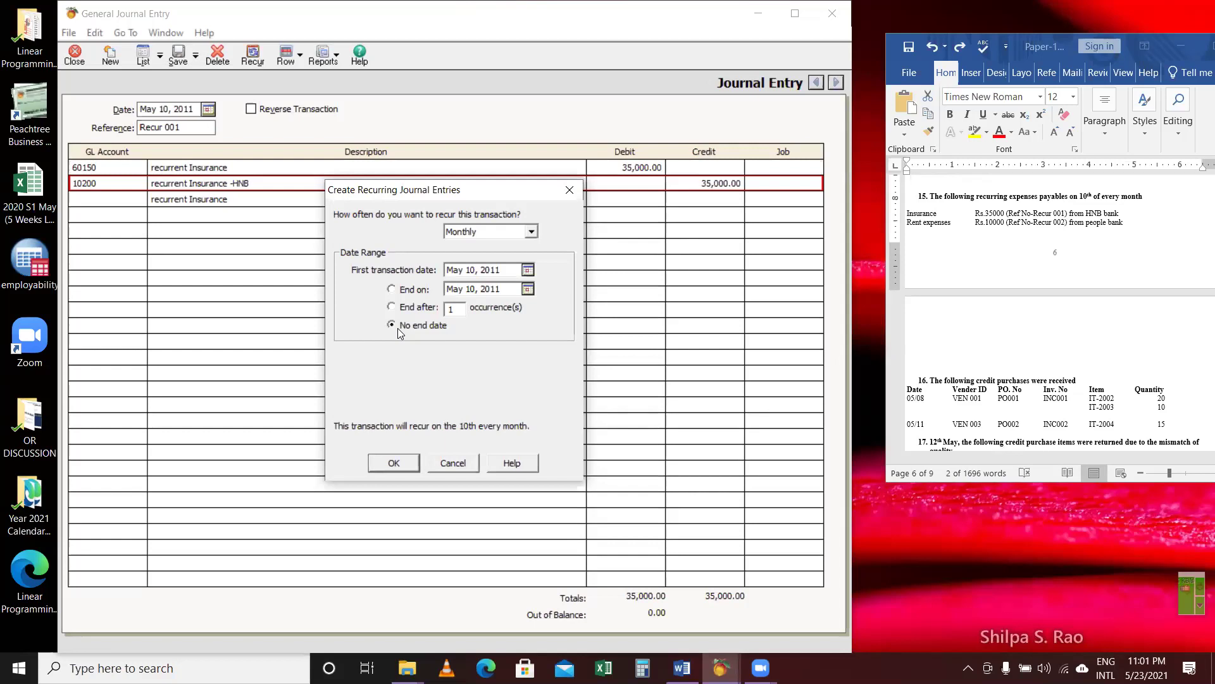
pyautogui.click(392, 463)
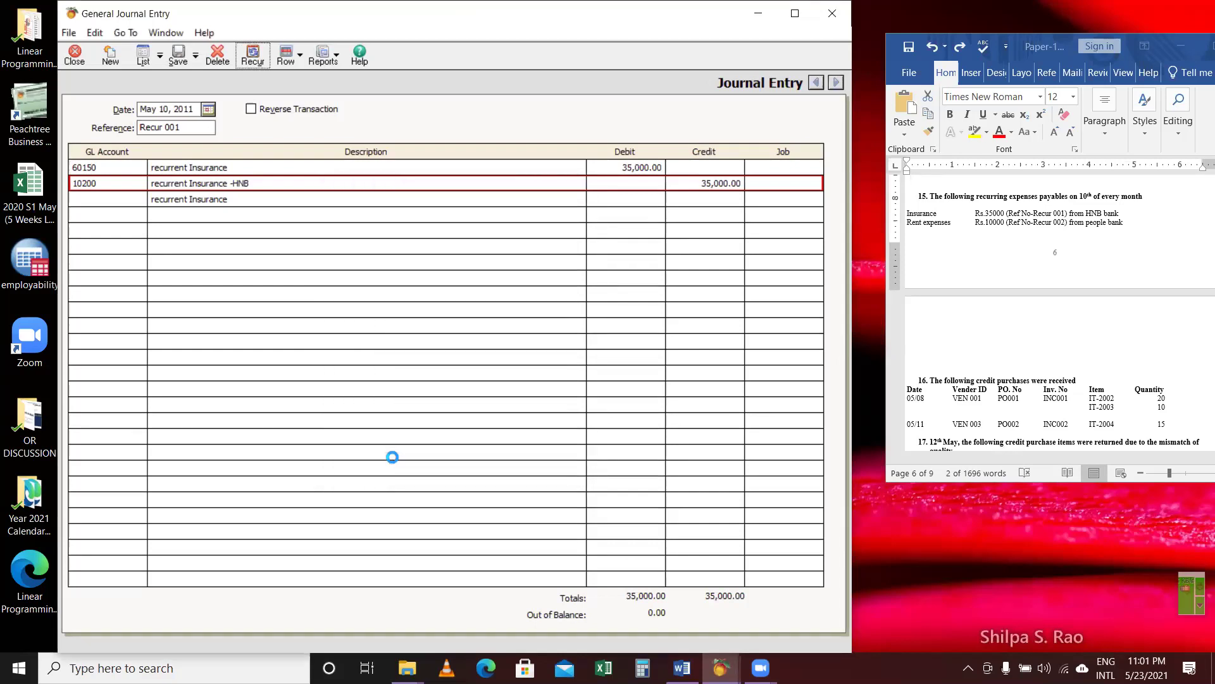
# Review the saved recurring insurance entry and check its postings in the General Journal report.
pyautogui.click(816, 83)
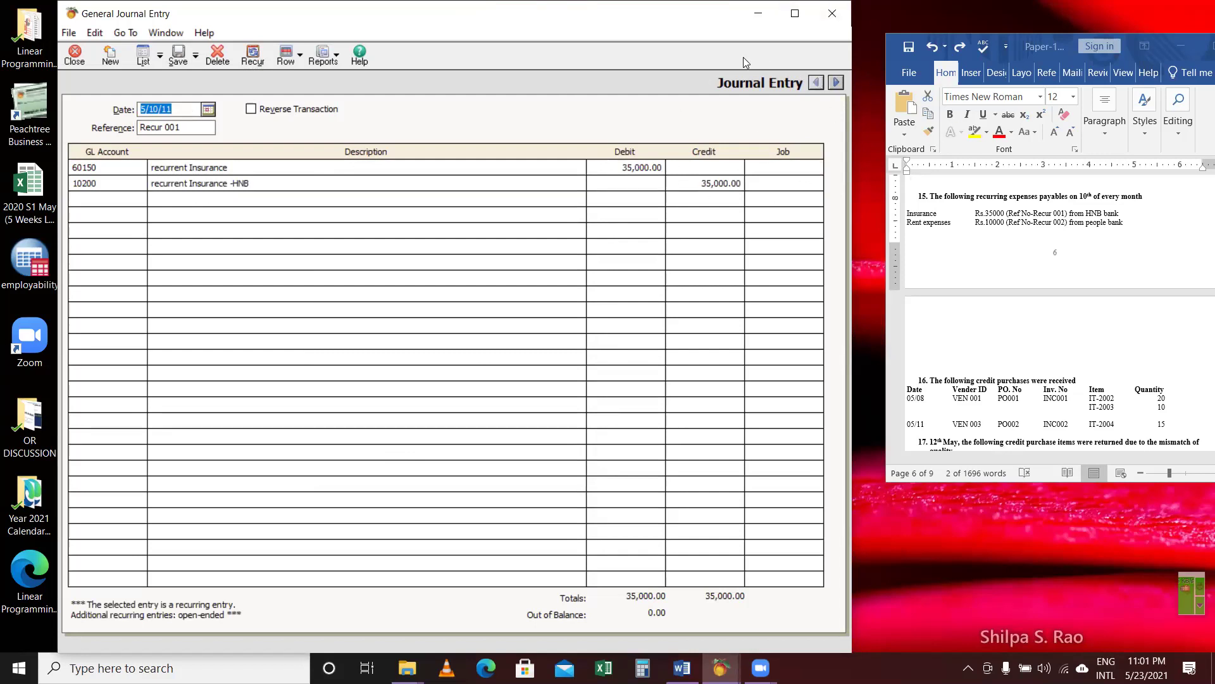
pyautogui.click(336, 58)
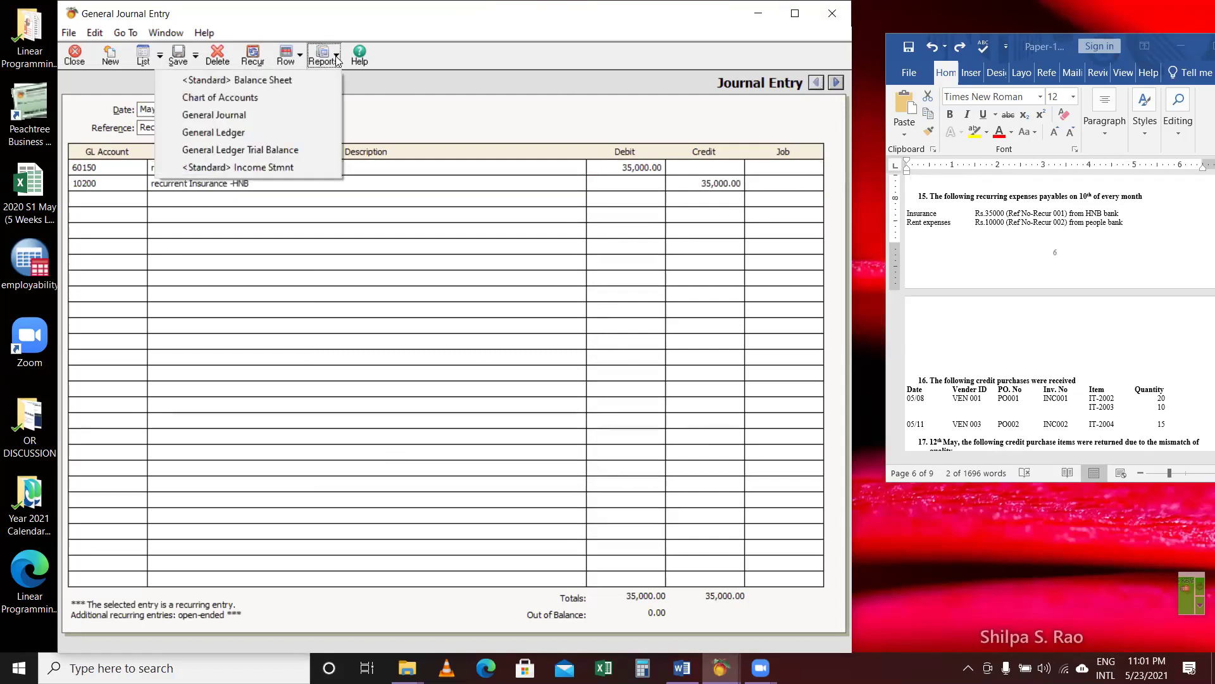
pyautogui.click(305, 115)
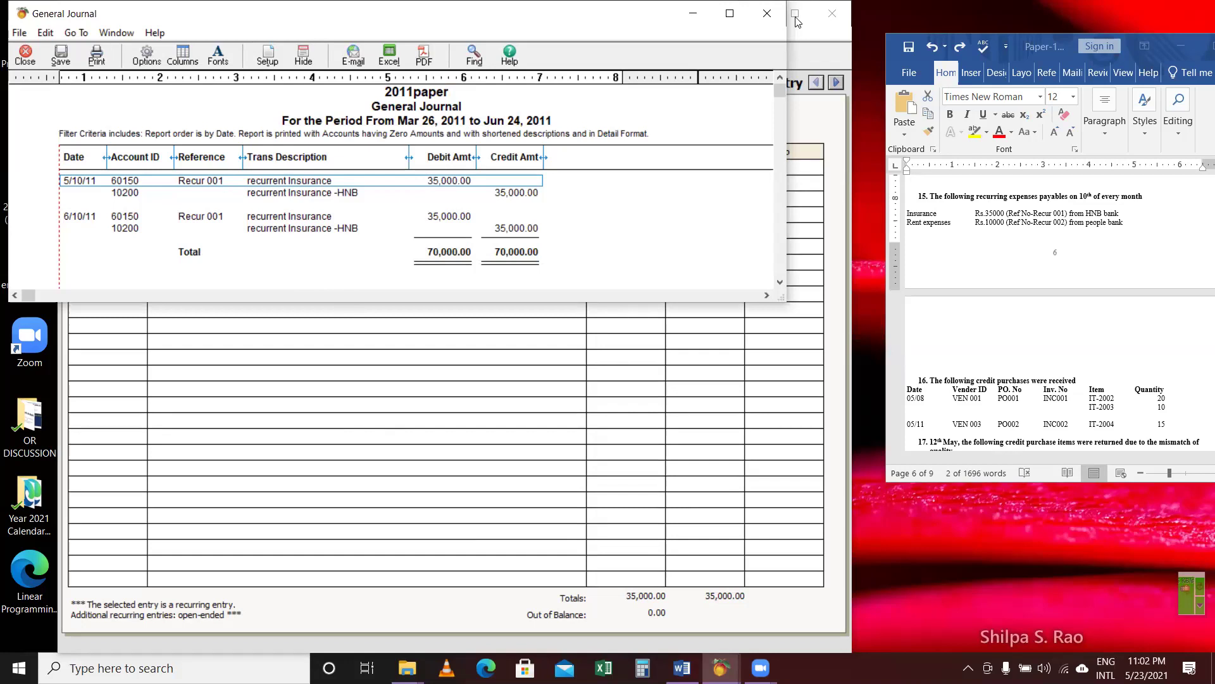
pyautogui.click(771, 14)
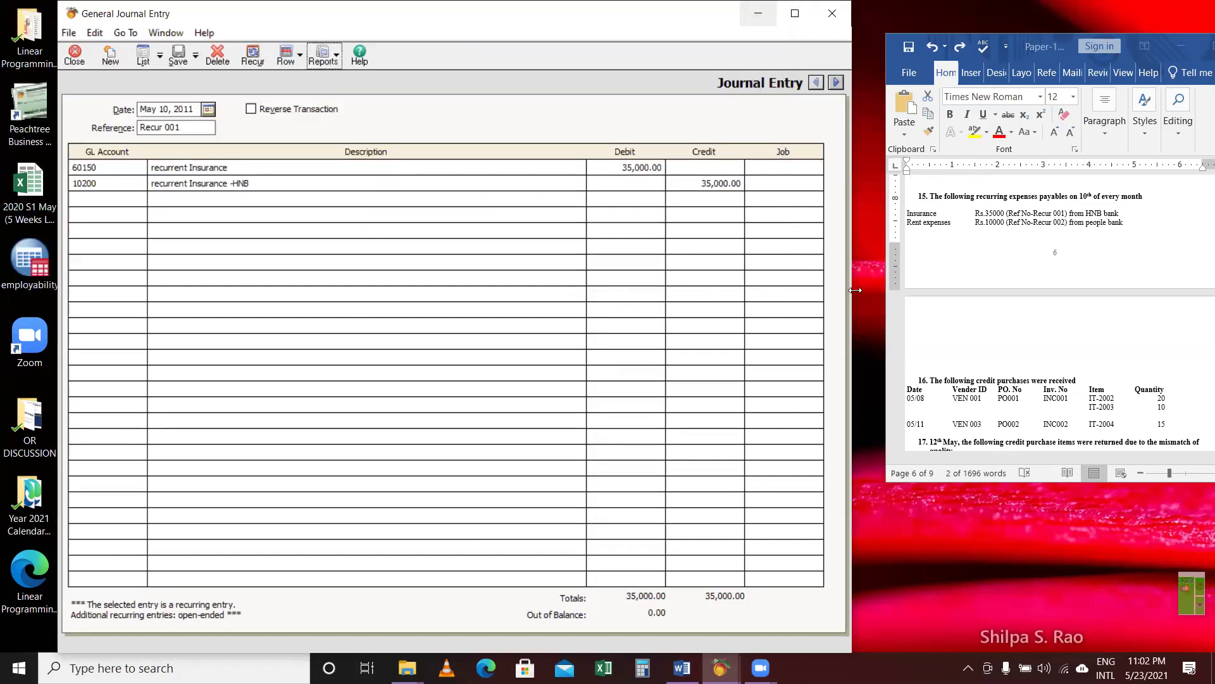
# Close the General Journal Entry window and maximize the exercise paper in Word.
pyautogui.click(832, 15)
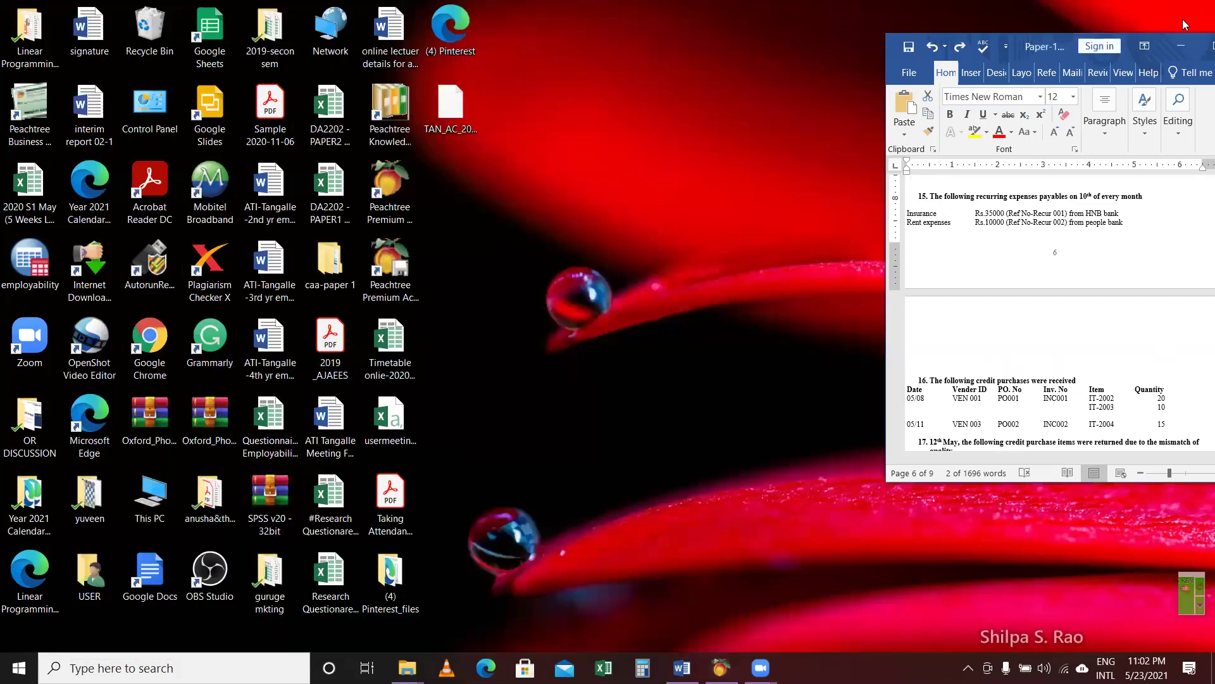
pyautogui.click(1197, 55)
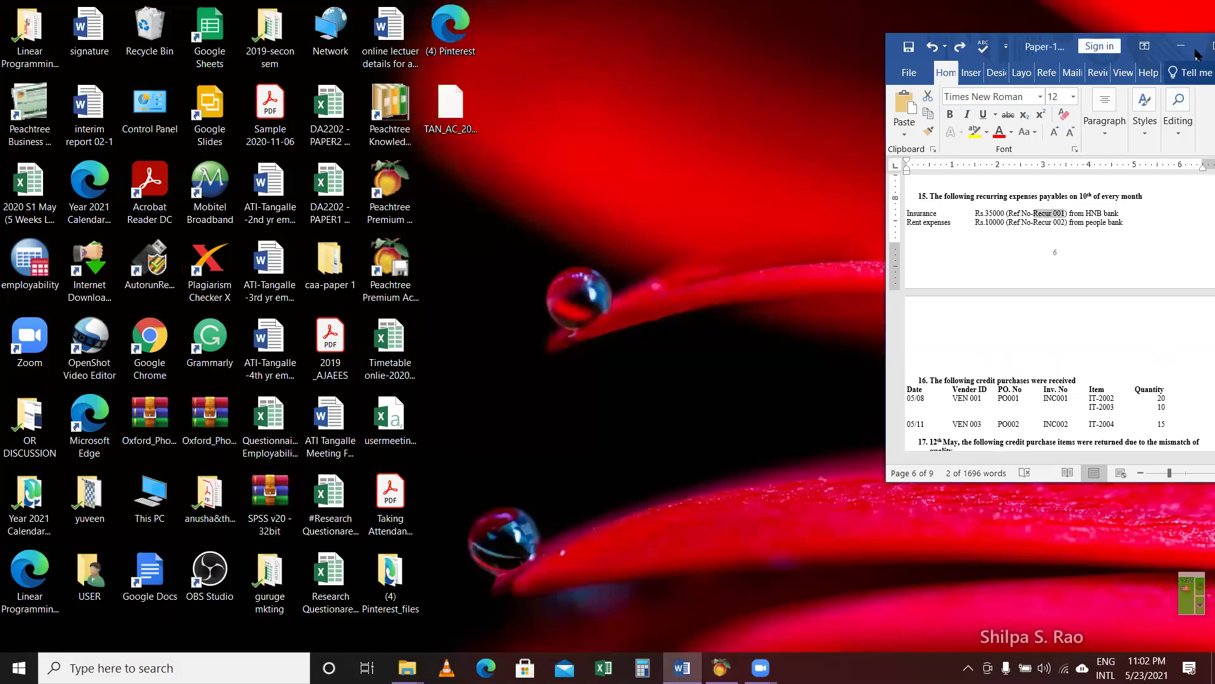
pyautogui.click(1197, 56)
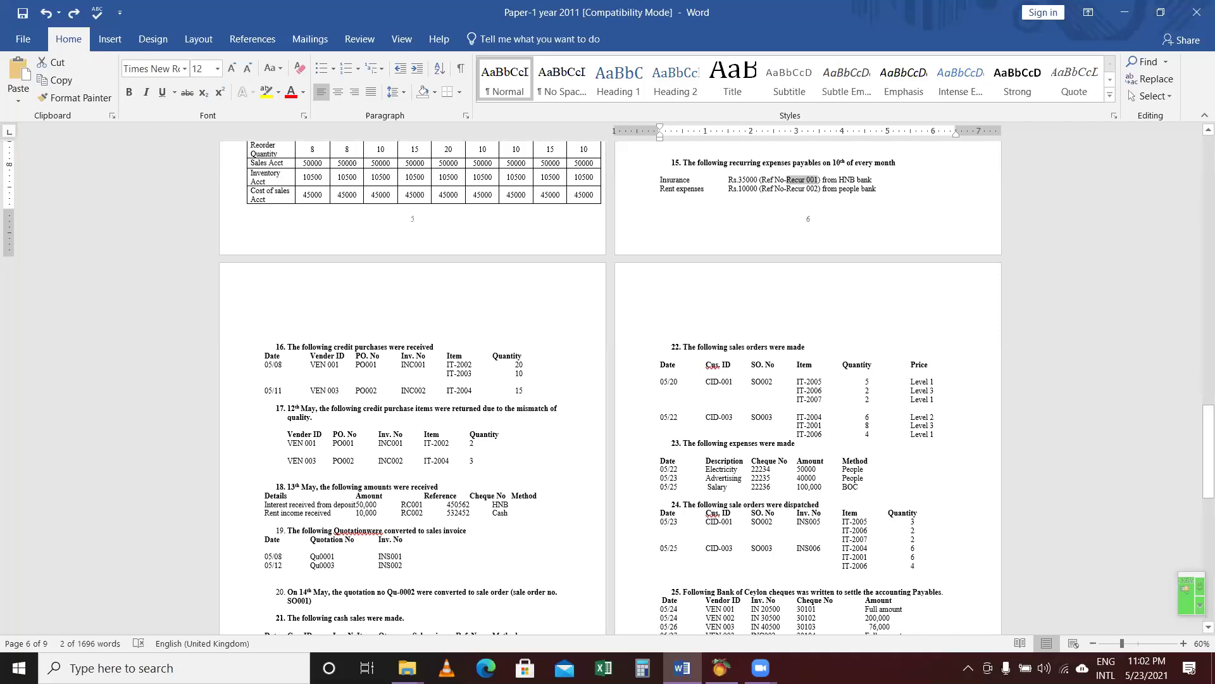
# Switch back to Peachtree and close the open General Journal Entry window.
pyautogui.moveTo(721, 668)
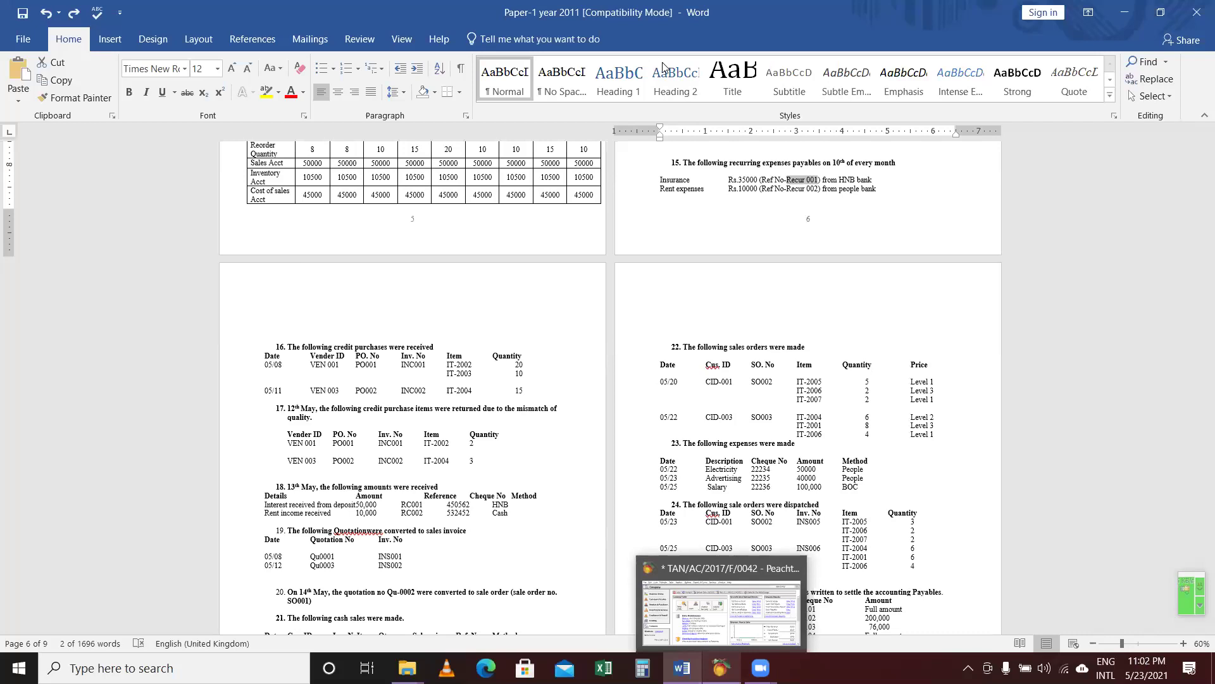
pyautogui.hotkey('alt', 'Tab')
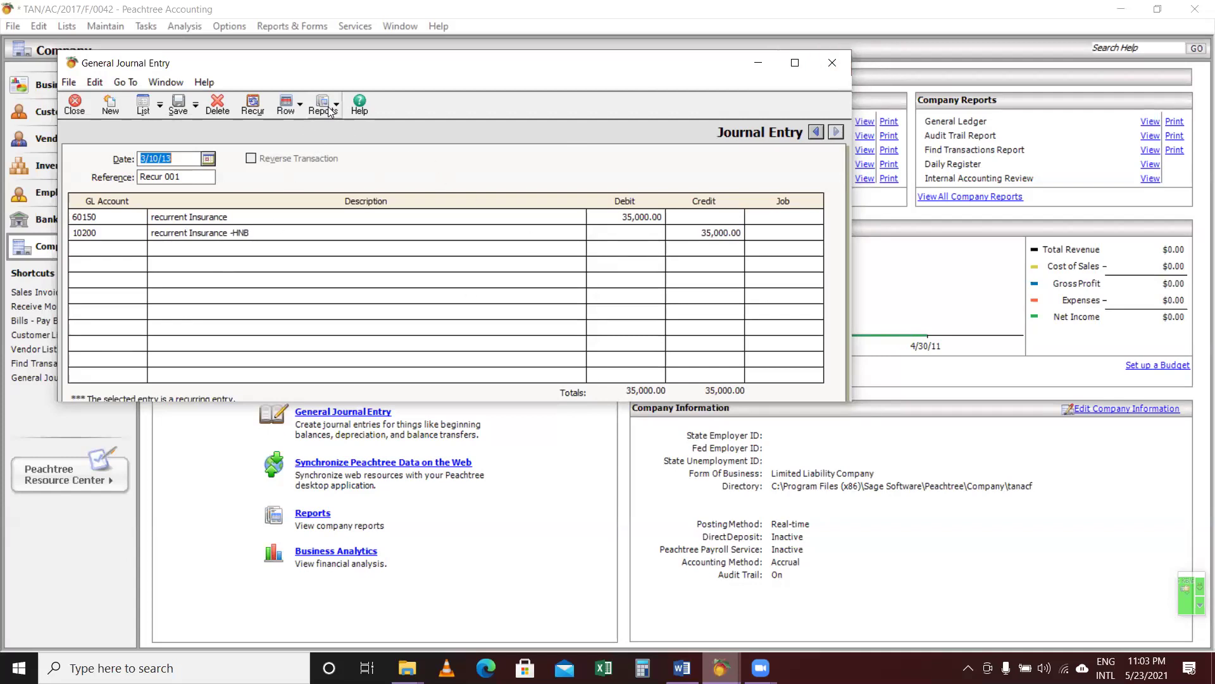
pyautogui.click(833, 63)
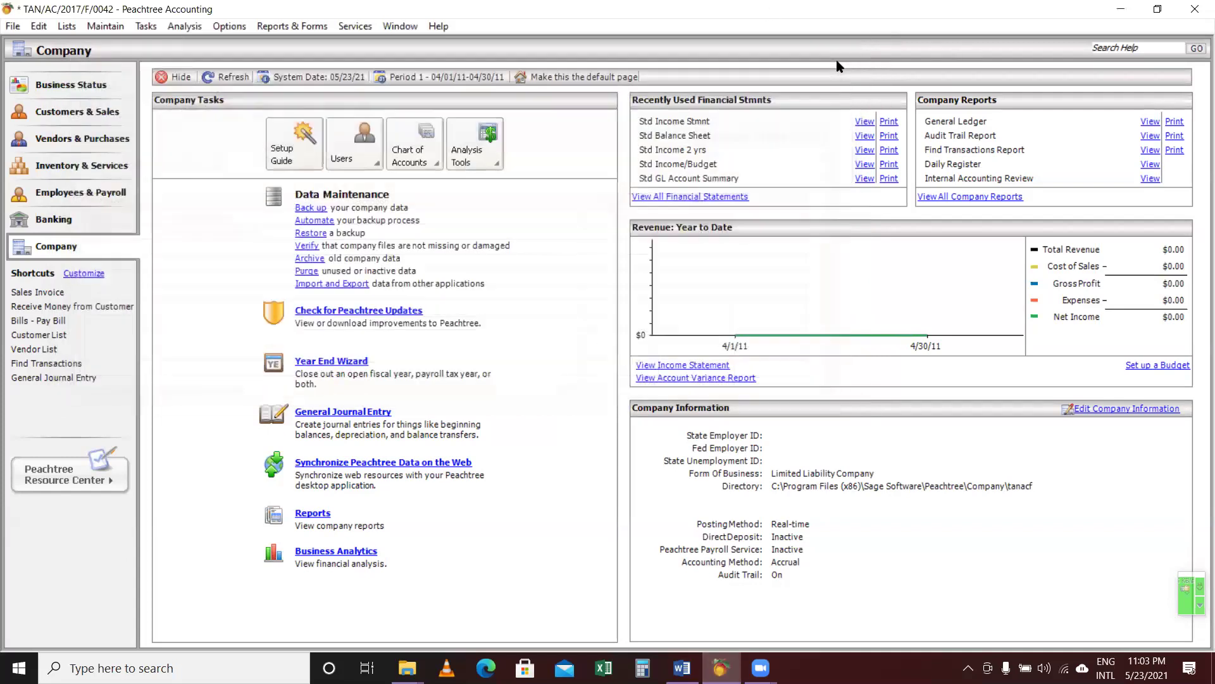
# Open the report list from the Banking section and view the general ledger's Cash Account Register report.
pyautogui.click(101, 218)
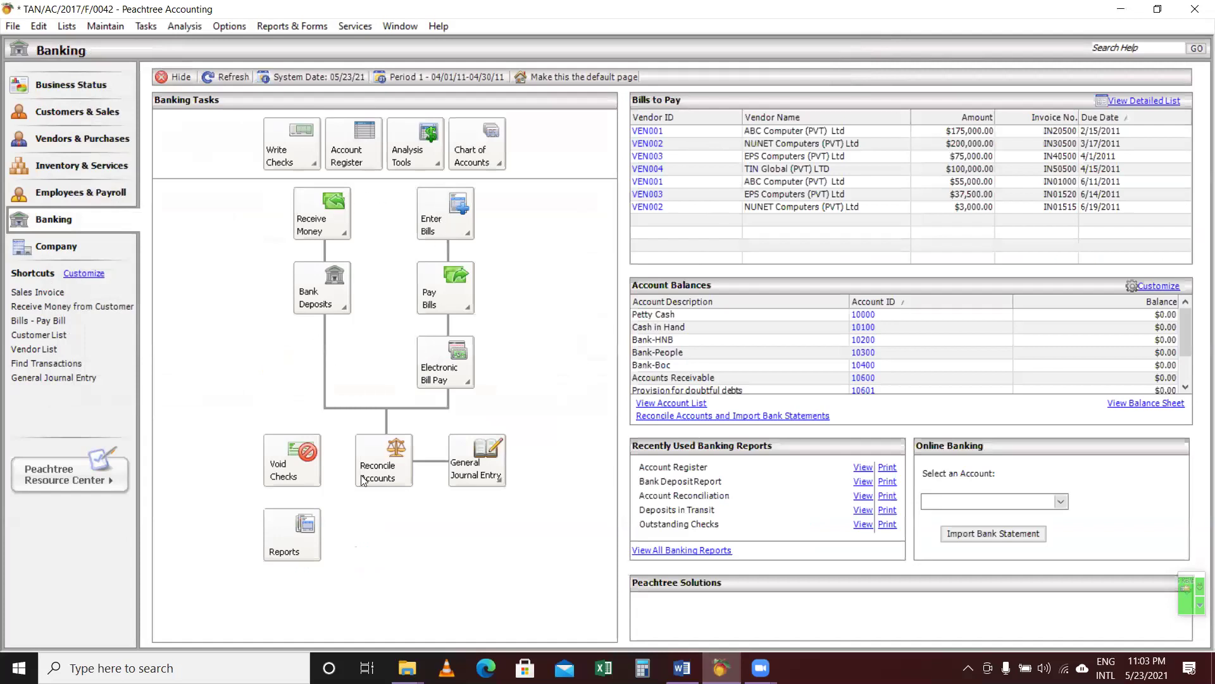
pyautogui.click(271, 537)
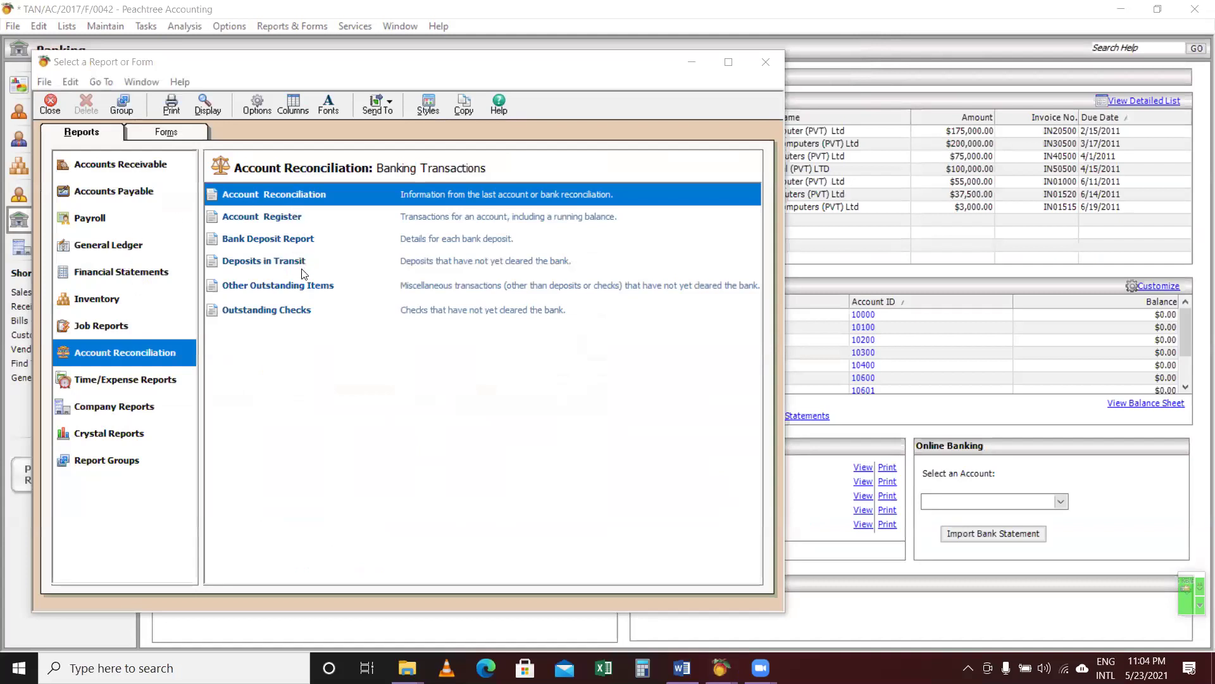
pyautogui.press('Up')
pyautogui.press('Up')
pyautogui.press('Up')
pyautogui.press('Up')
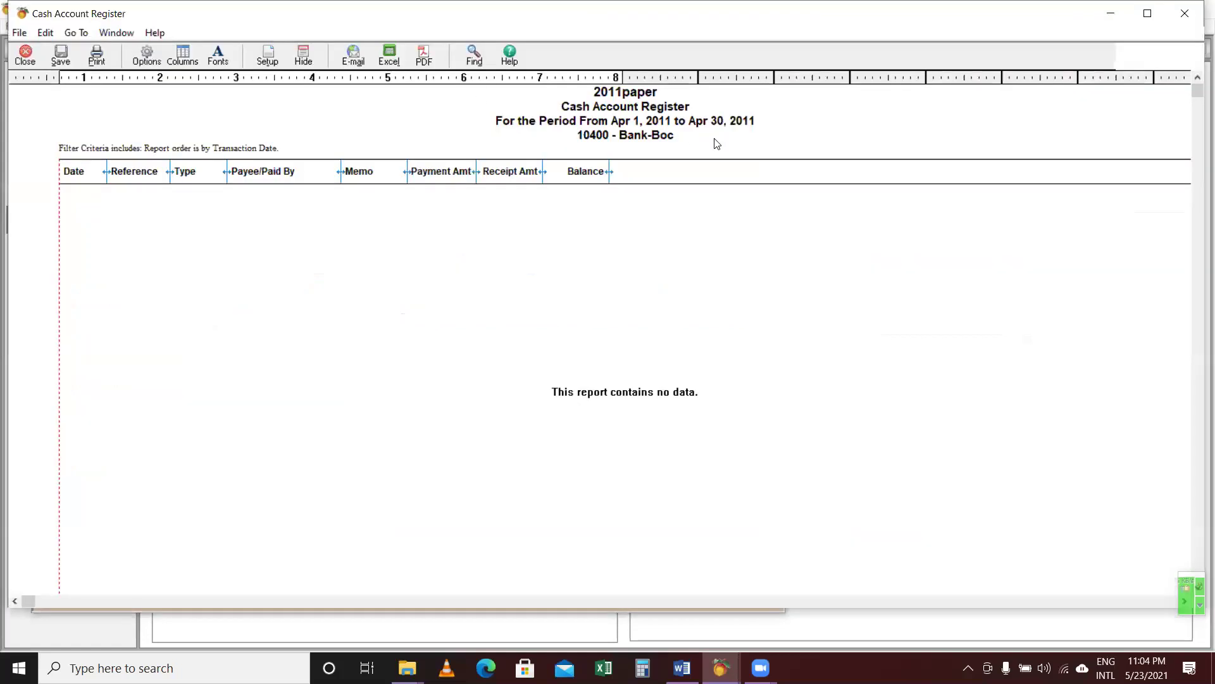
pyautogui.click(1193, 15)
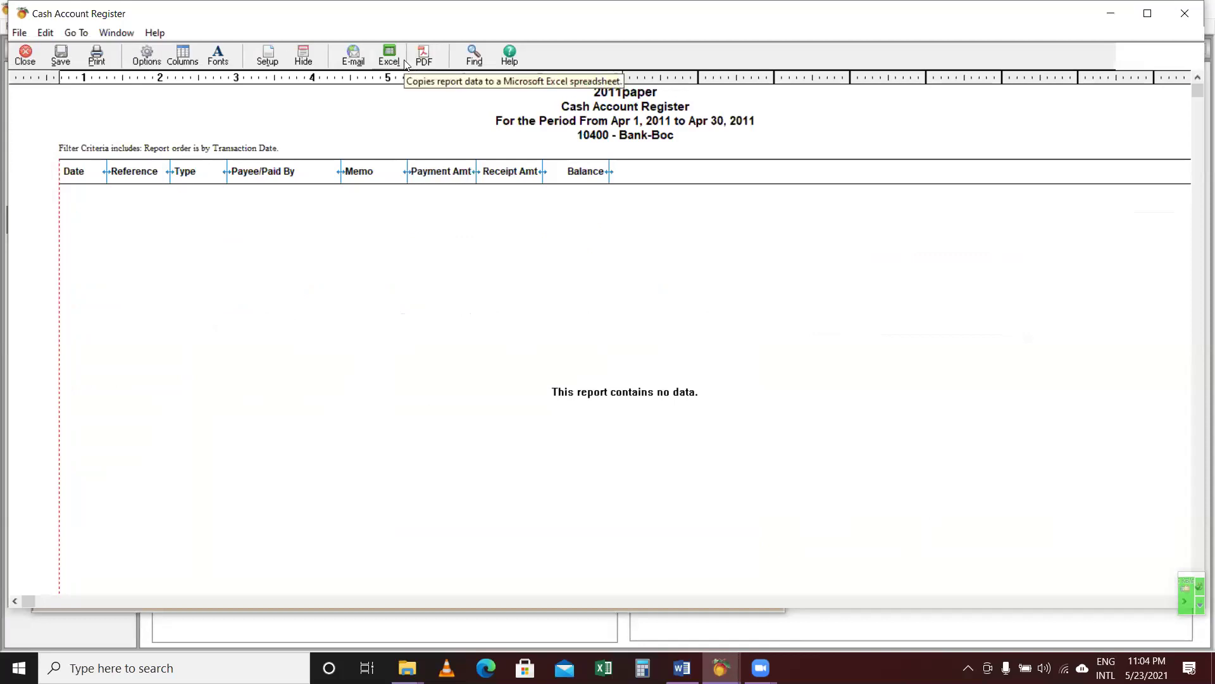
pyautogui.click(1184, 15)
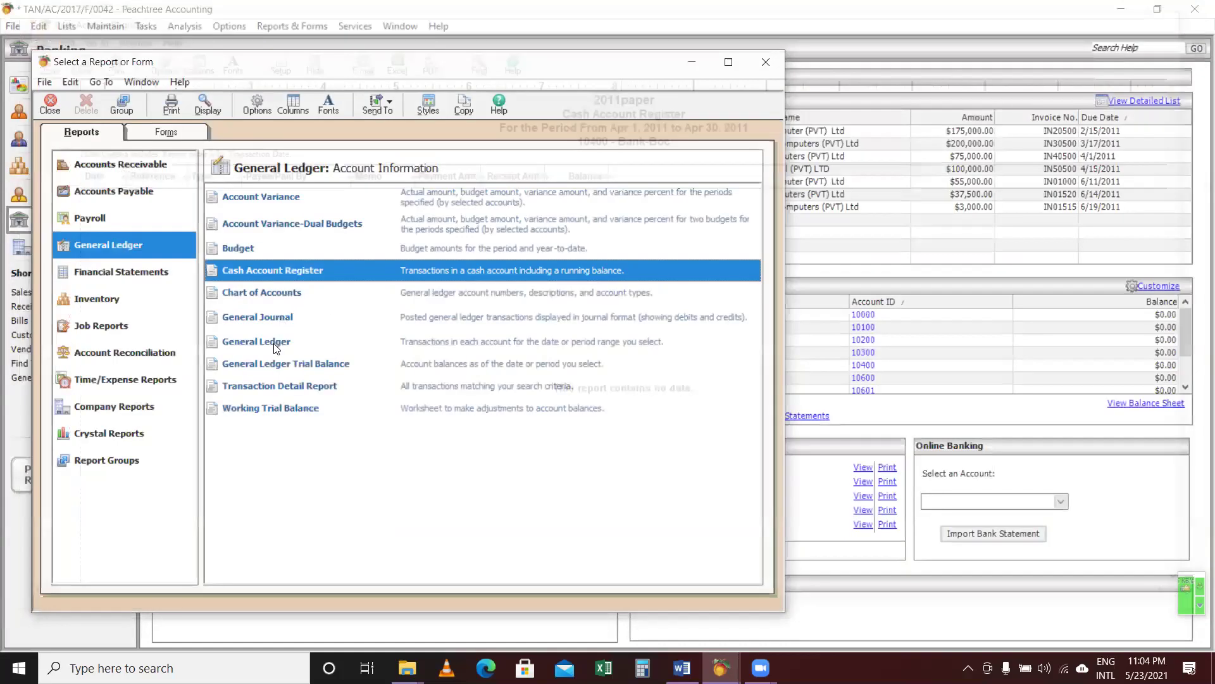
# Display the Transaction Detail Report for the date range from Apr 1, 2011 to May 23, 2021.
pyautogui.doubleClick(293, 385)
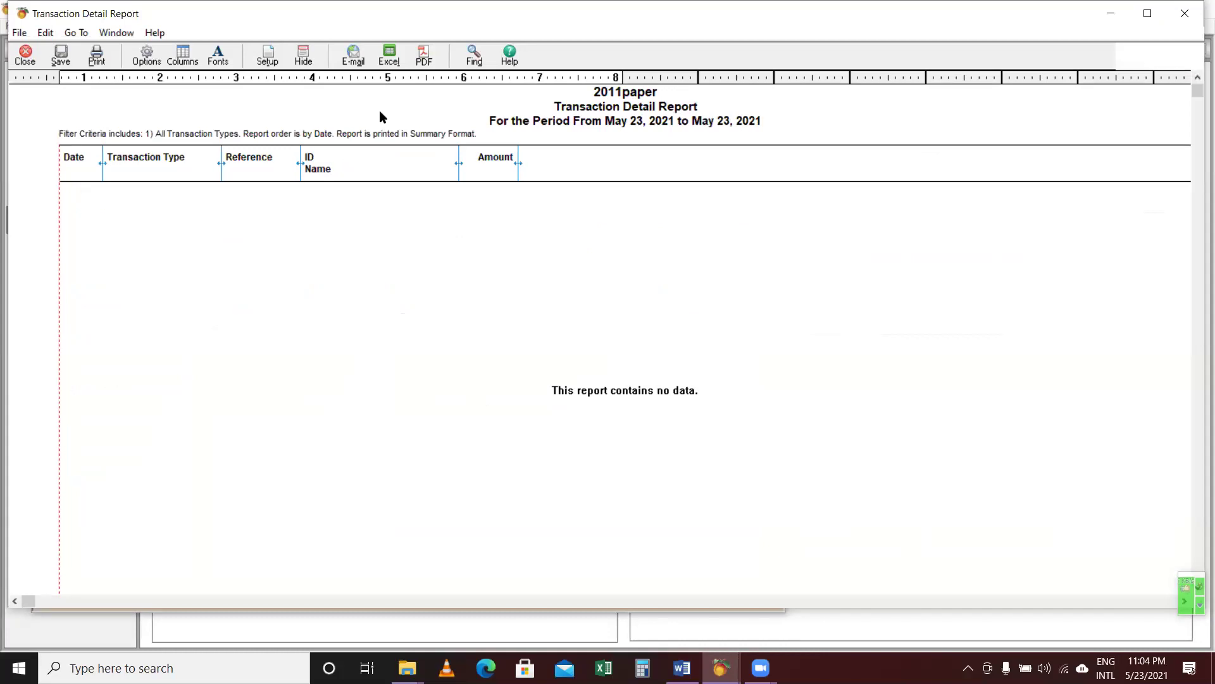
pyautogui.click(146, 55)
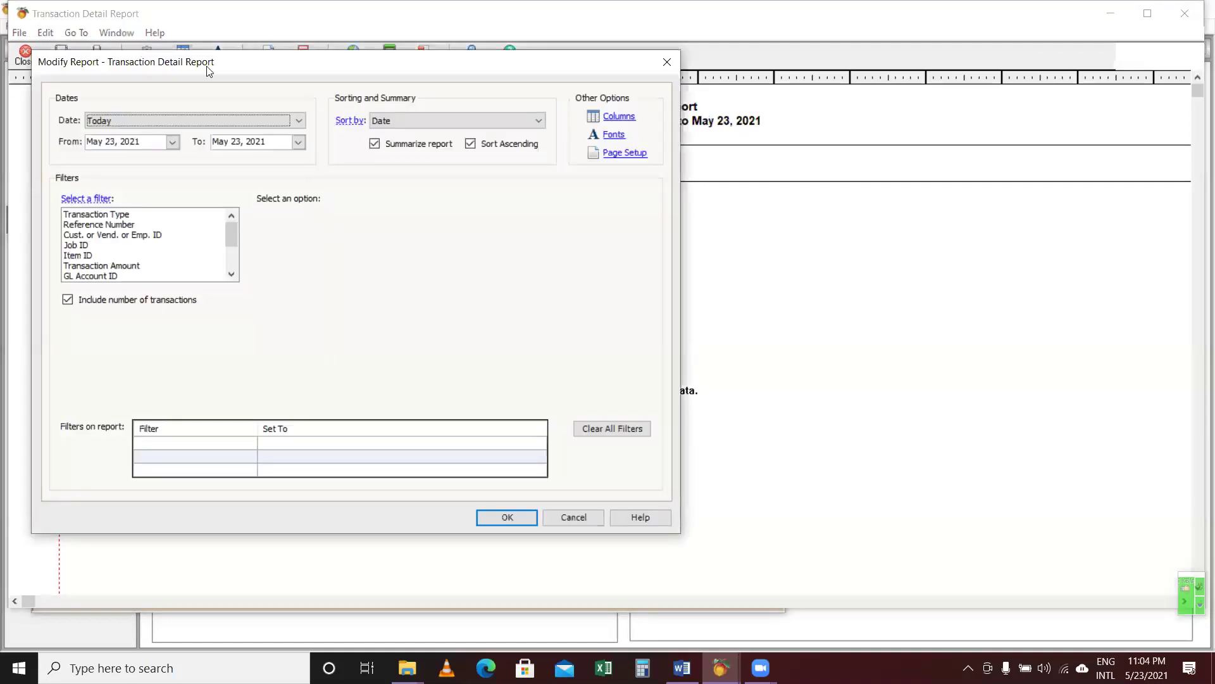
pyautogui.click(171, 142)
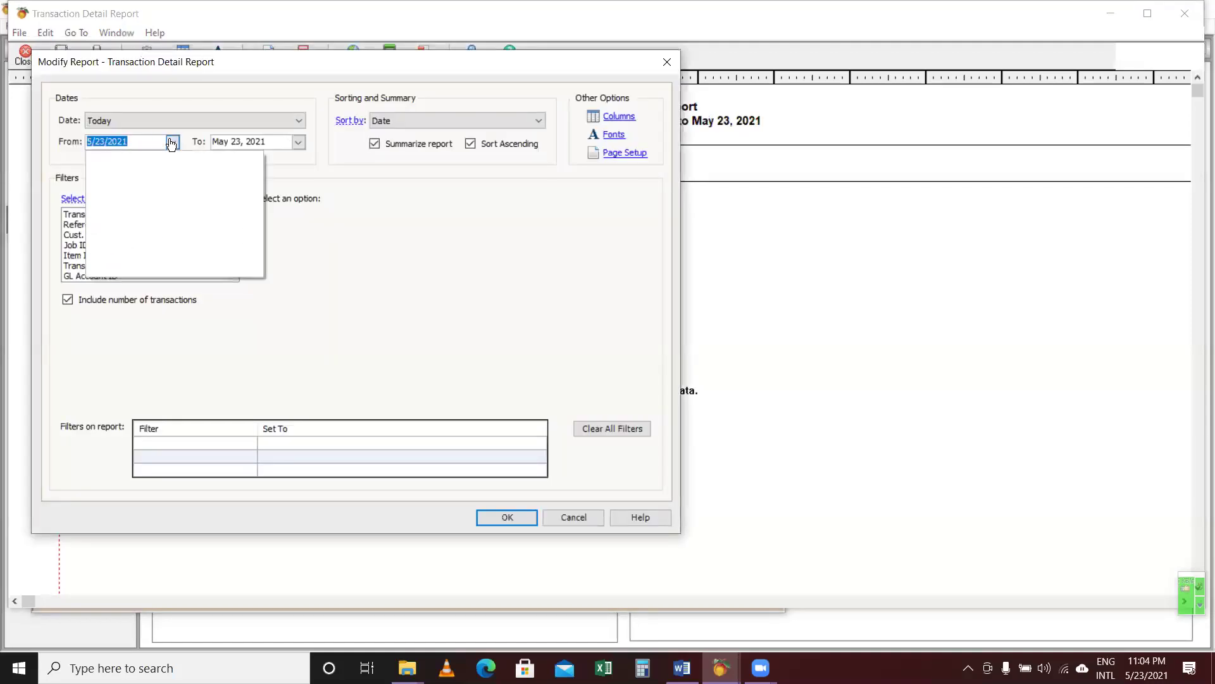
pyautogui.doubleClick(95, 165)
pyautogui.doubleClick(94, 165)
pyautogui.doubleClick(94, 165)
pyautogui.doubleClick(95, 165)
pyautogui.doubleClick(95, 165)
pyautogui.doubleClick(94, 165)
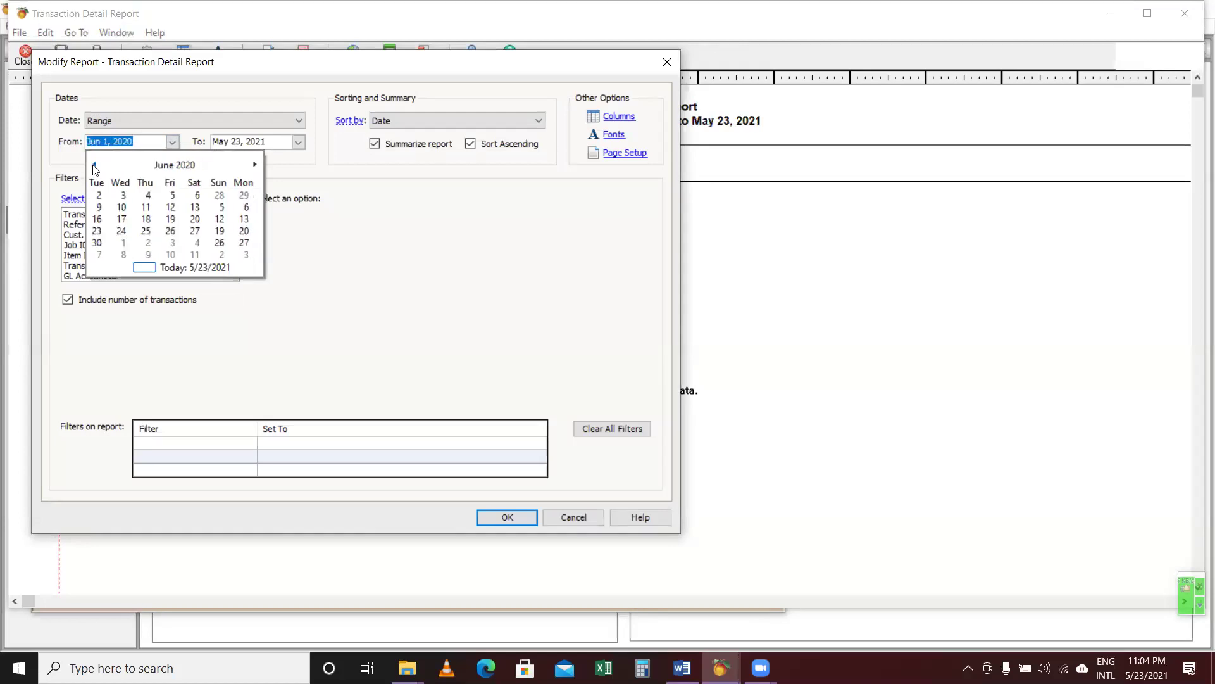
pyautogui.doubleClick(95, 165)
pyautogui.doubleClick(95, 166)
pyautogui.doubleClick(94, 165)
pyautogui.click(95, 165)
pyautogui.doubleClick(95, 165)
pyautogui.doubleClick(94, 165)
pyautogui.click(94, 166)
pyautogui.doubleClick(95, 165)
pyautogui.click(94, 165)
pyautogui.doubleClick(95, 165)
pyautogui.click(95, 165)
pyautogui.doubleClick(94, 165)
pyautogui.click(94, 165)
pyautogui.click(94, 165)
pyautogui.click(95, 165)
pyautogui.doubleClick(95, 165)
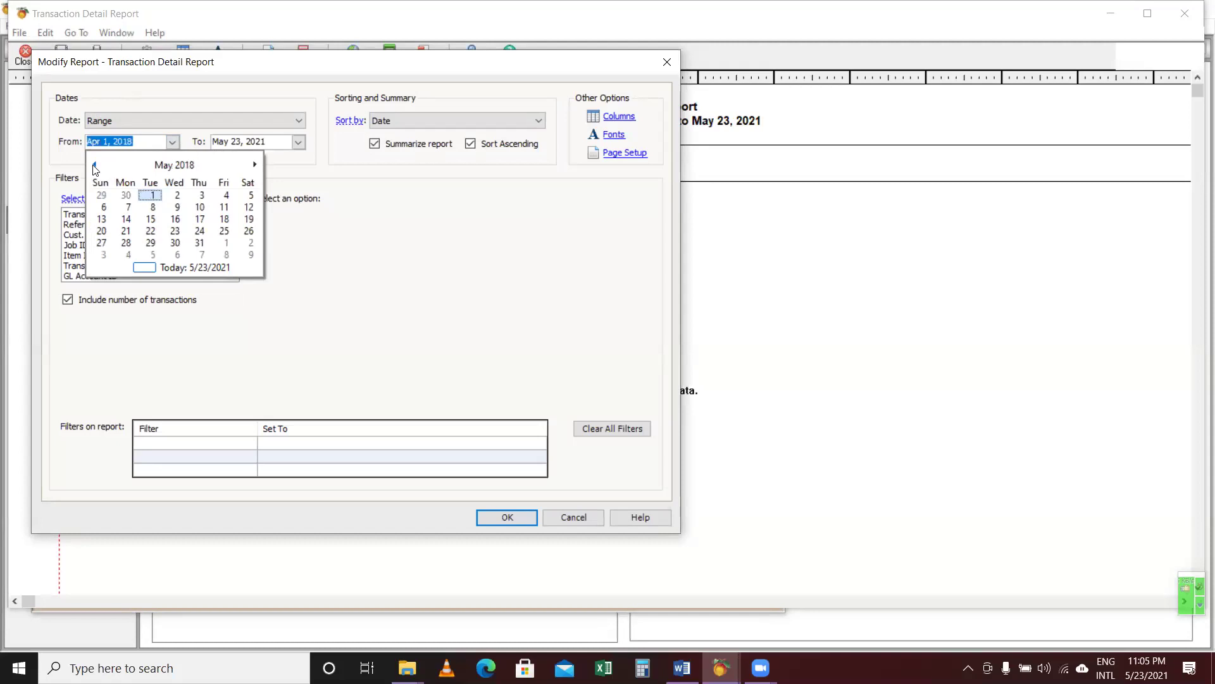
pyautogui.doubleClick(94, 165)
pyautogui.click(94, 166)
pyautogui.click(94, 165)
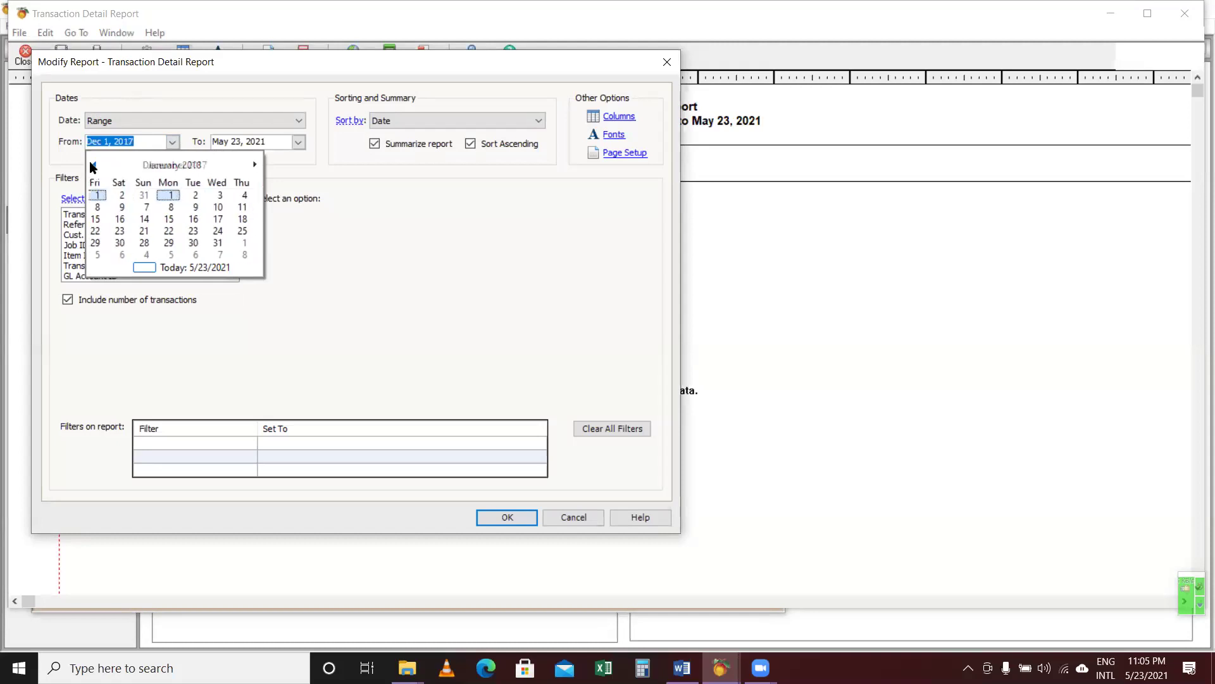
pyautogui.doubleClick(93, 165)
pyautogui.click(93, 165)
pyautogui.click(93, 166)
pyautogui.doubleClick(93, 165)
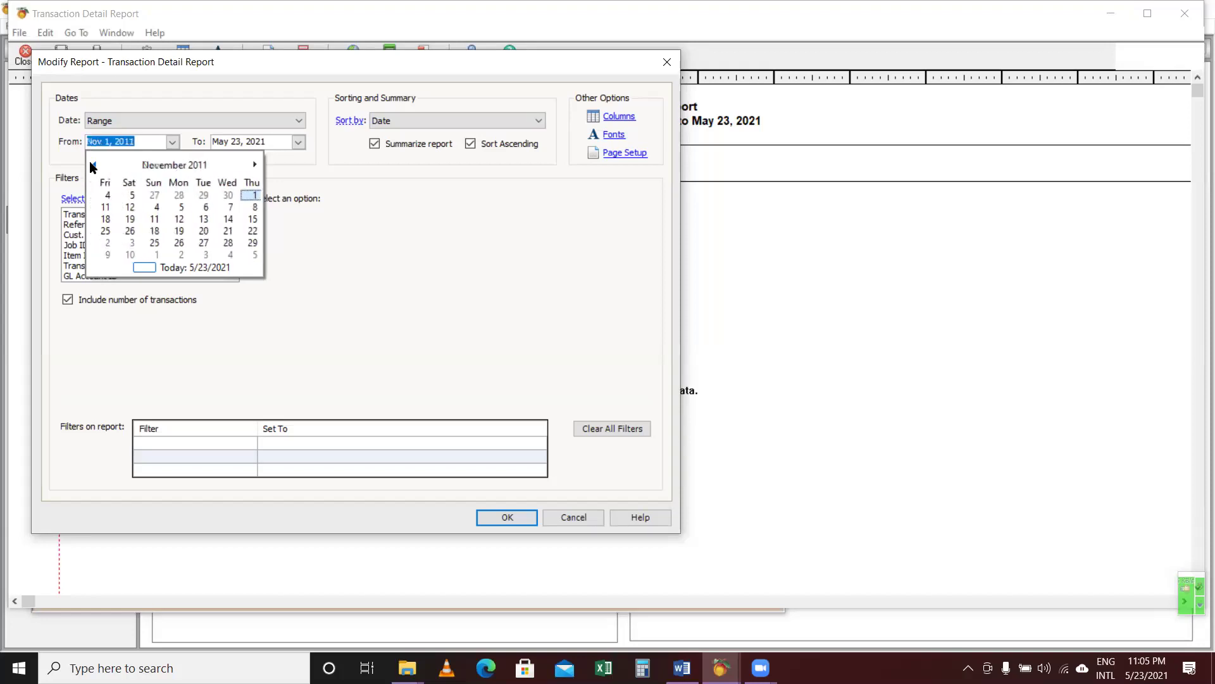
pyautogui.click(93, 165)
pyautogui.click(93, 165)
pyautogui.click(93, 165)
pyautogui.click(93, 165)
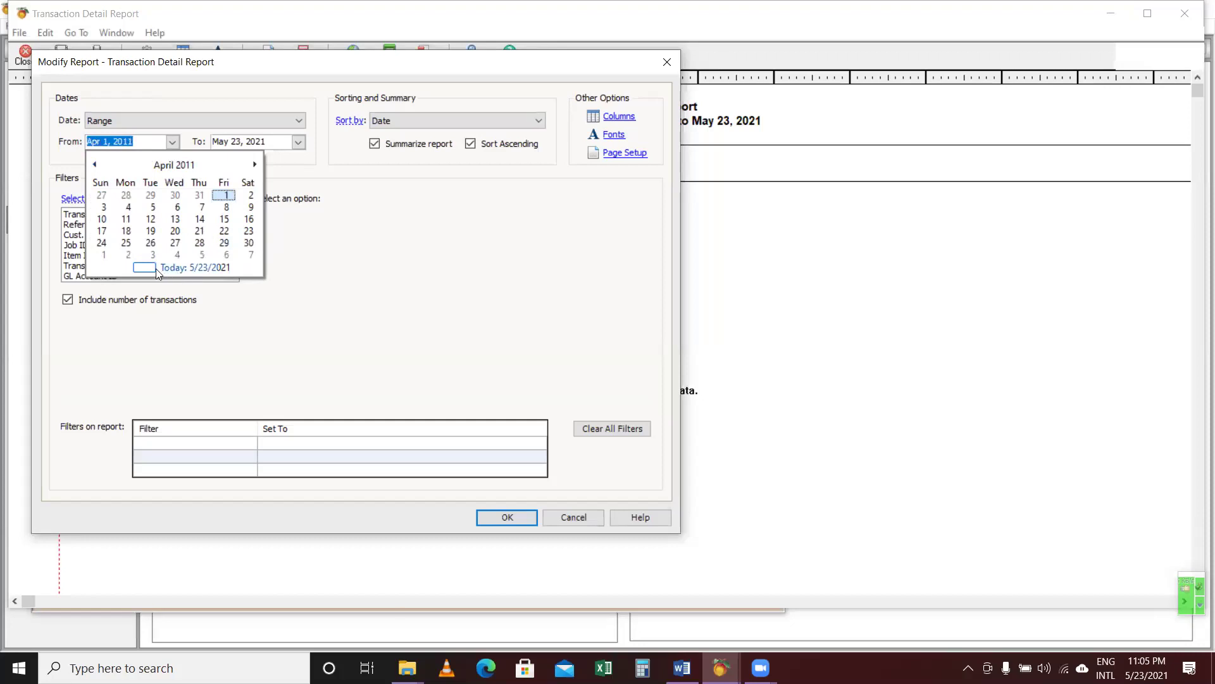
pyautogui.click(226, 196)
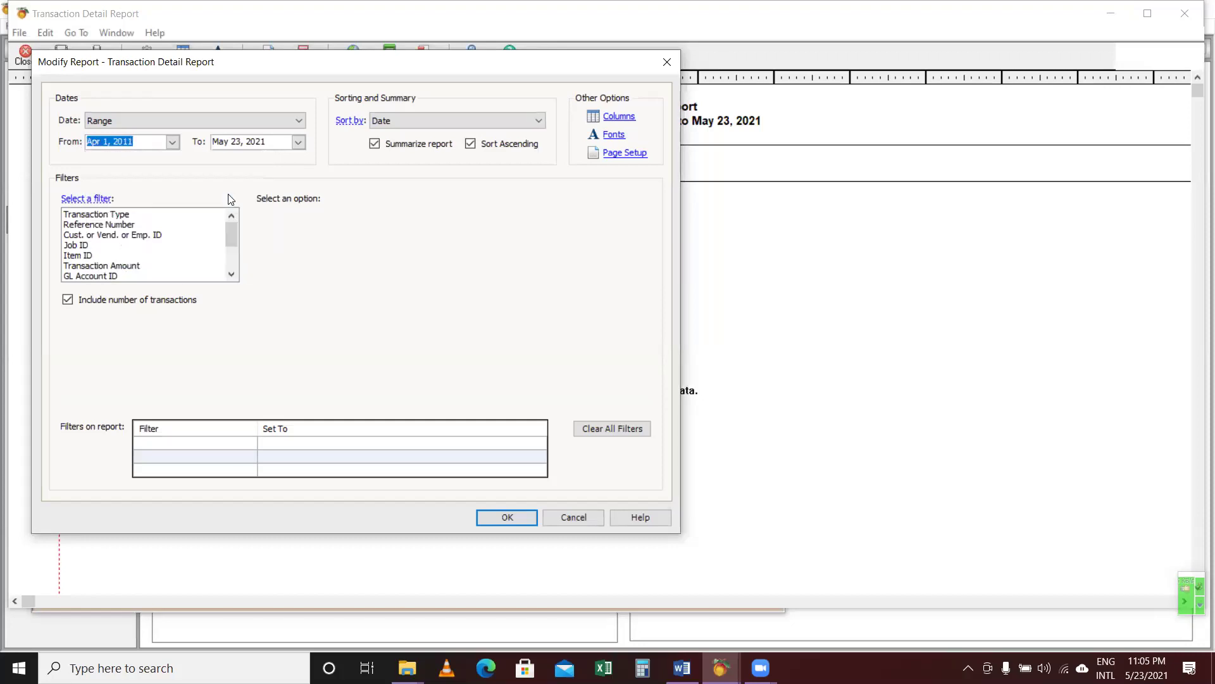
pyautogui.click(520, 519)
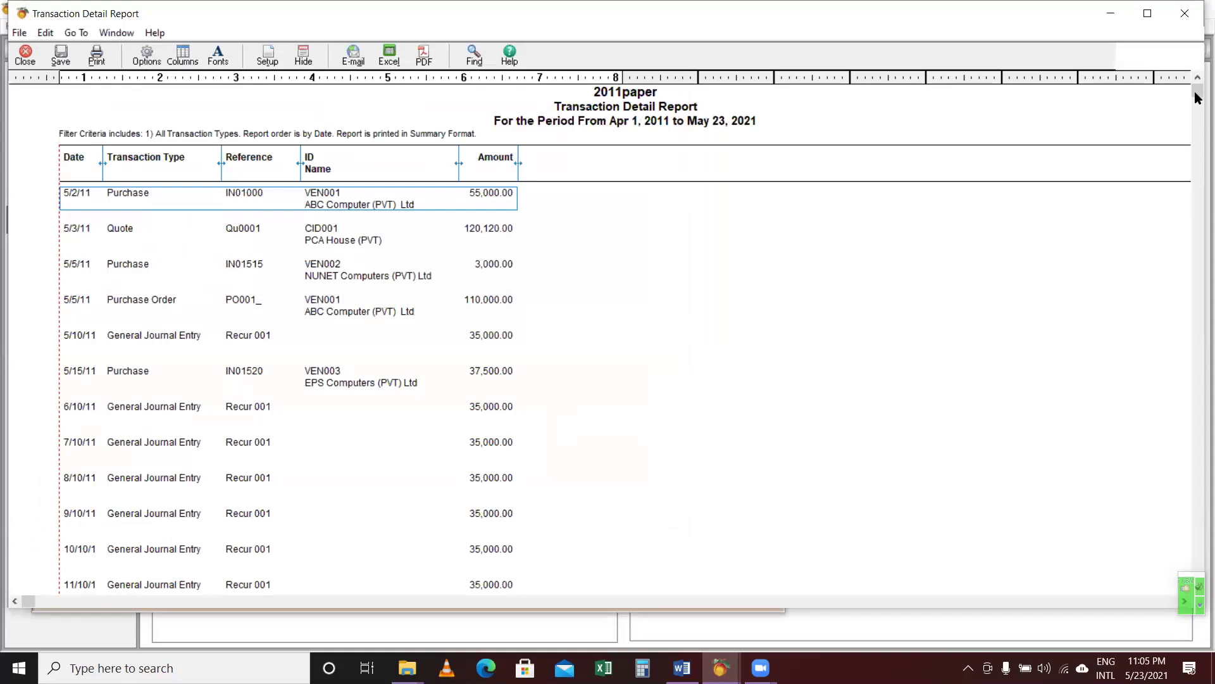
# Inspect the 6/10/11 Recur 001 journal entry from the report, look up its 10200 account, and close both windows.
pyautogui.moveTo(1198, 96); pyautogui.dragTo(1195, 125)
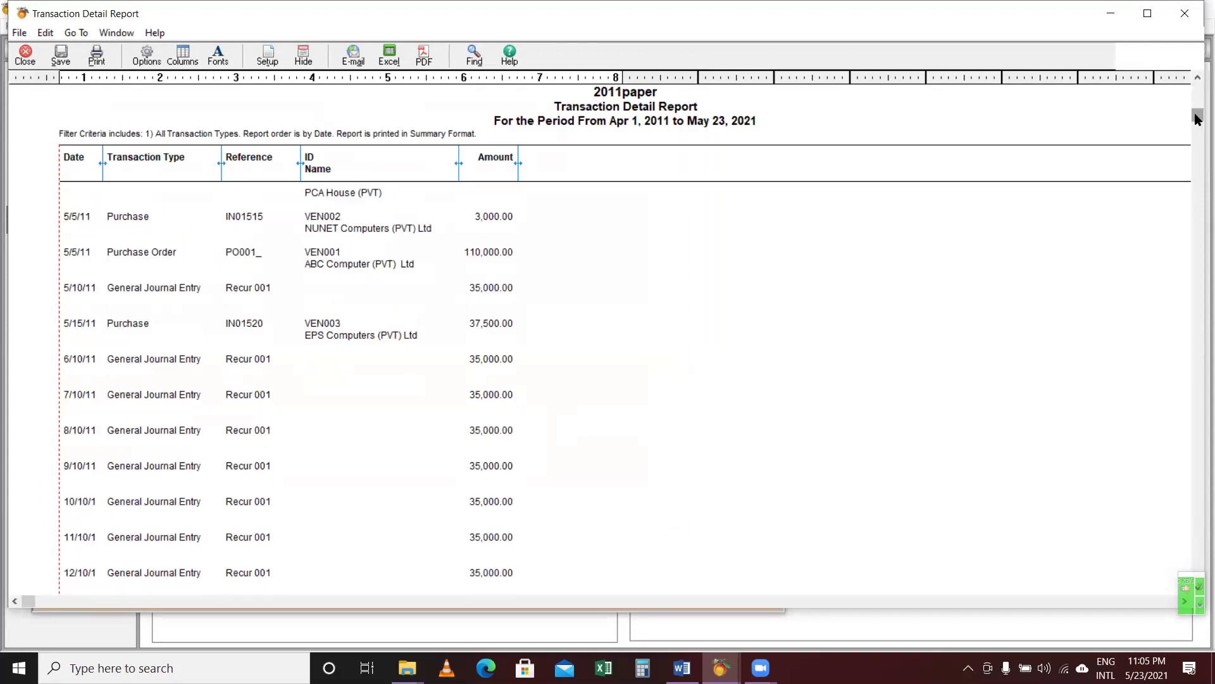
pyautogui.doubleClick(162, 362)
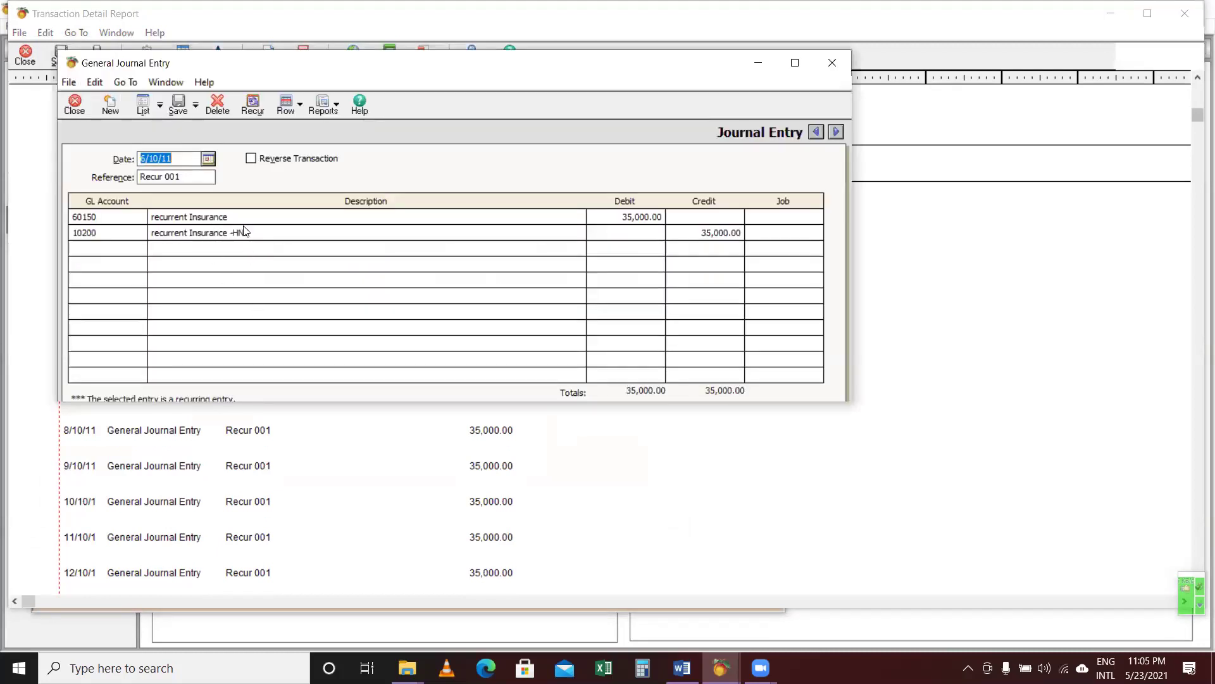
pyautogui.click(88, 231)
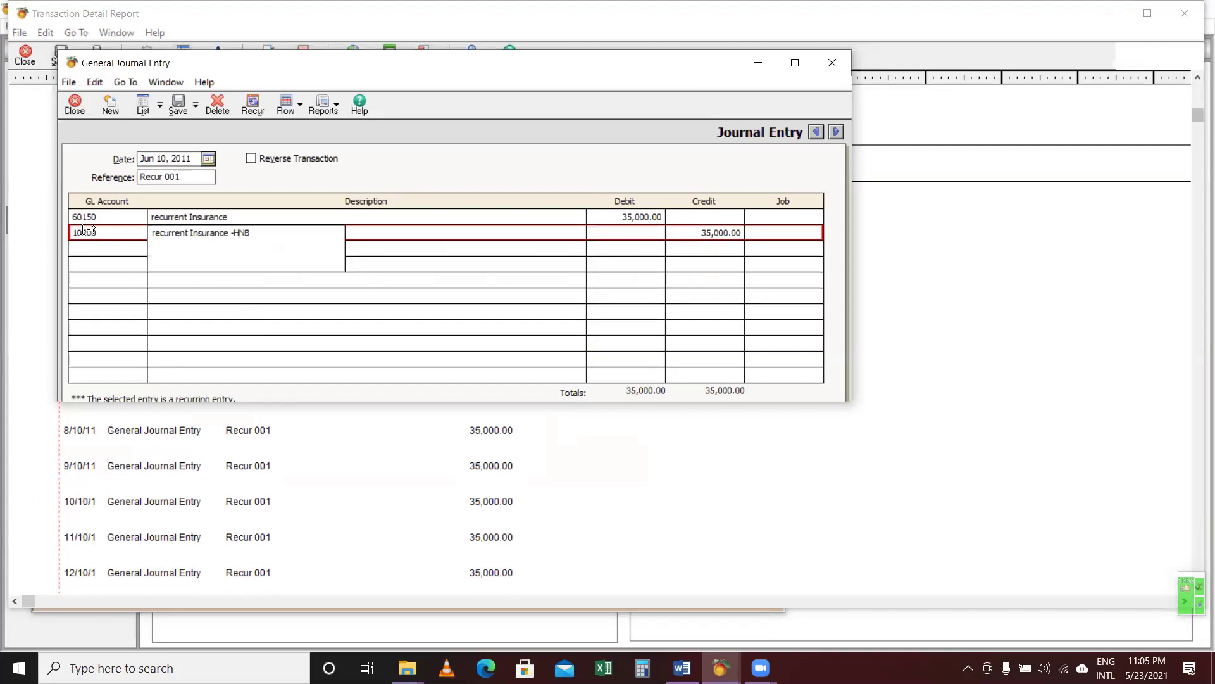
pyautogui.click(84, 231)
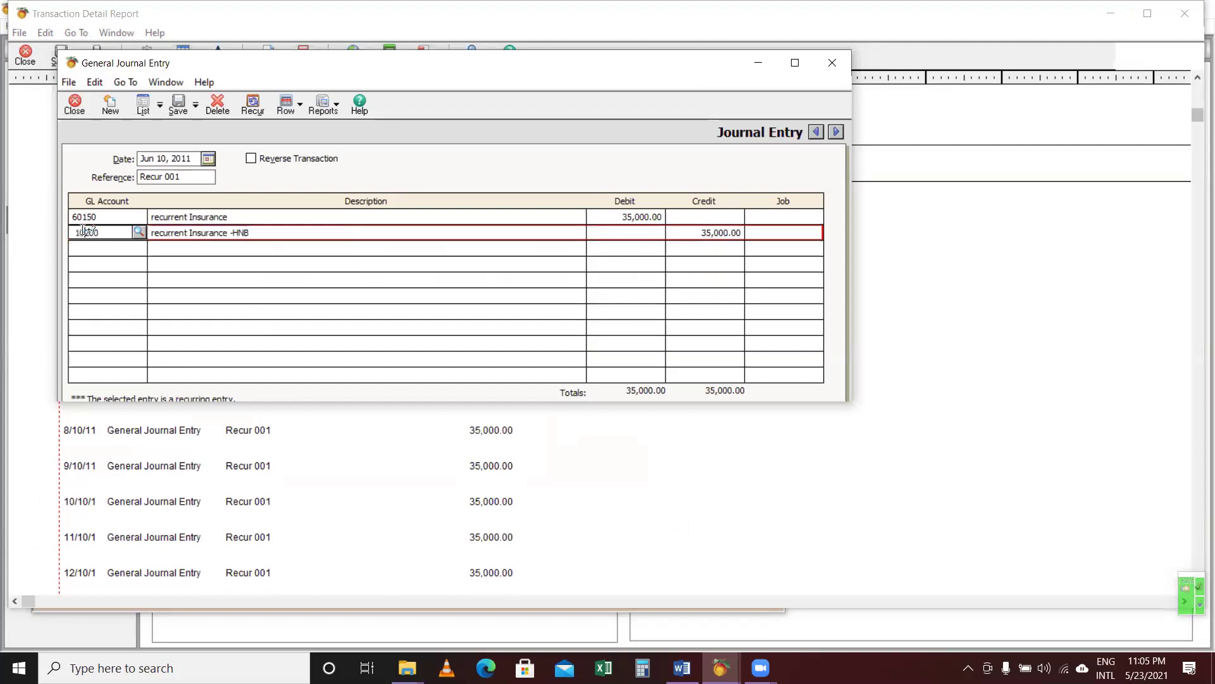
pyautogui.click(139, 232)
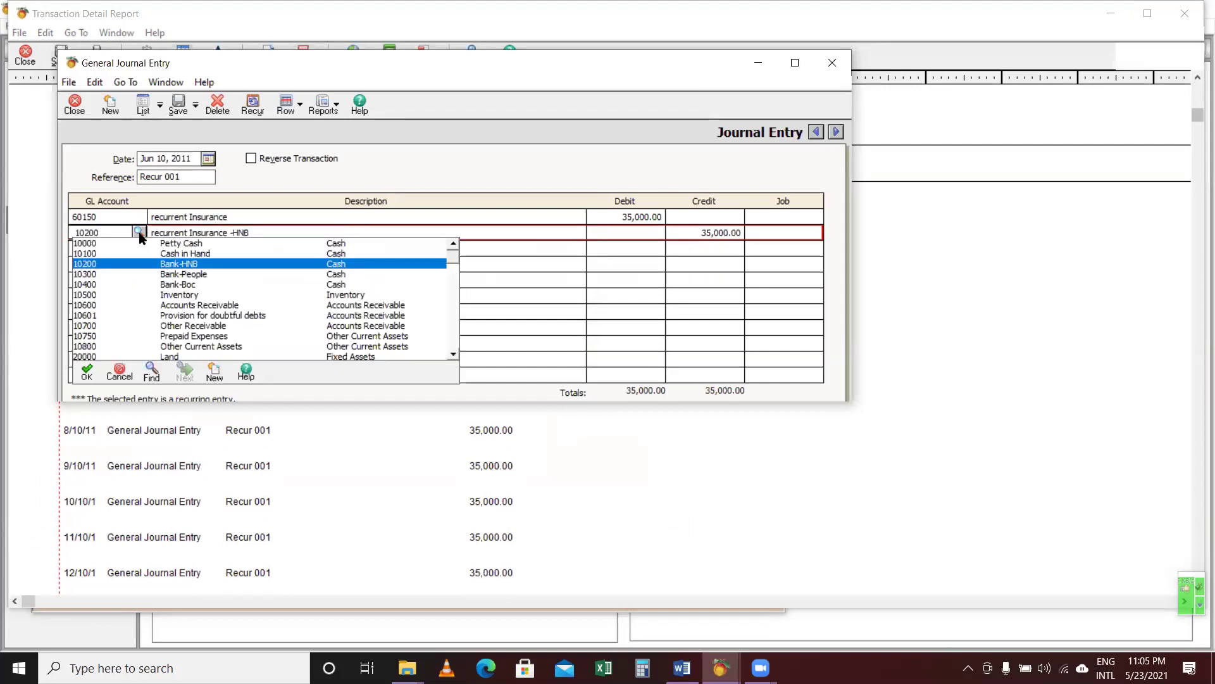
pyautogui.click(831, 61)
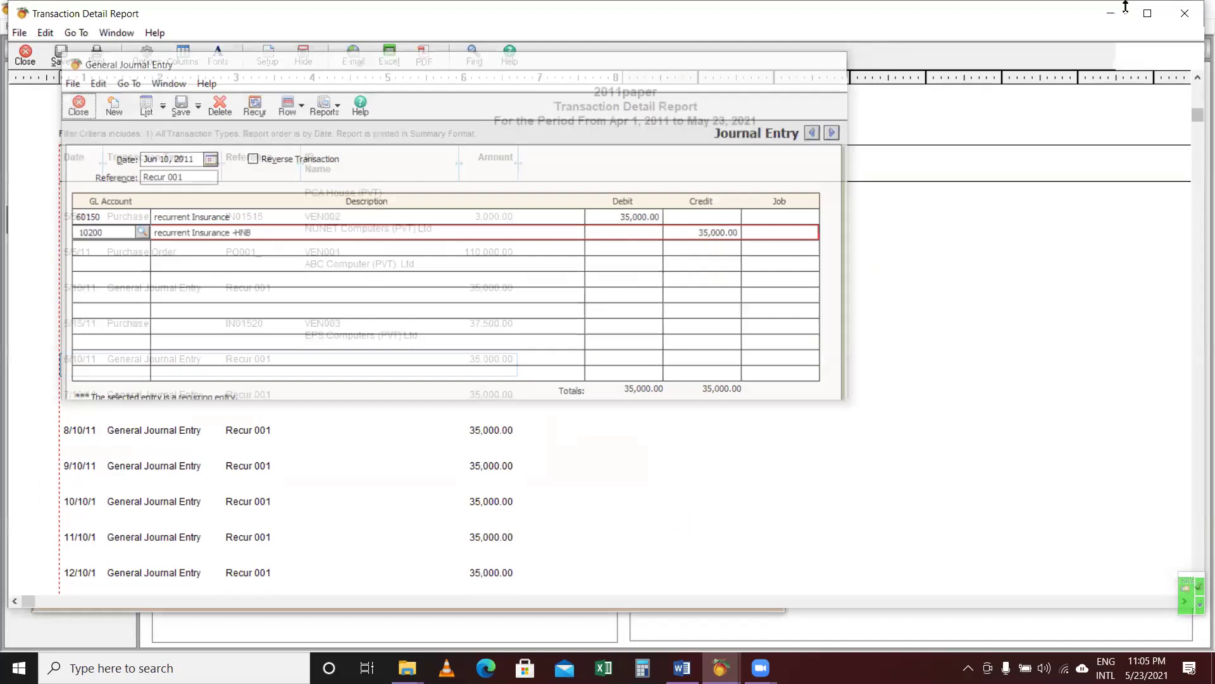
pyautogui.click(1185, 13)
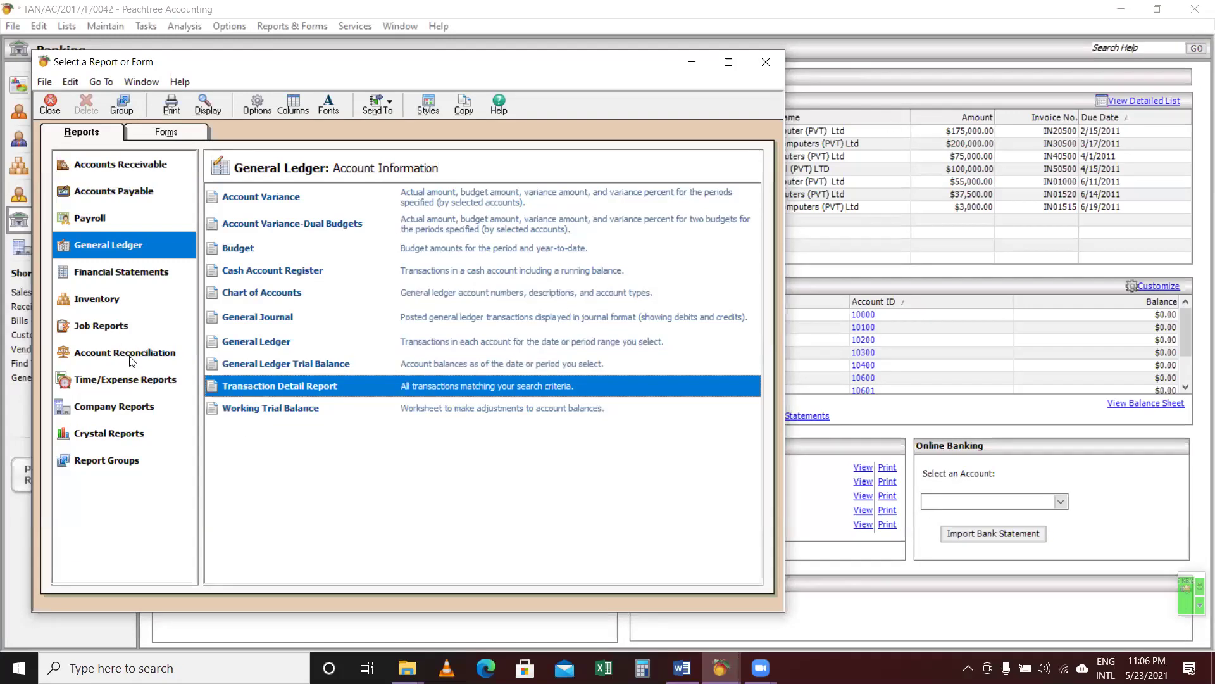
# Look through the financial statement and company report lists, then view the Find Transactions Report.
pyautogui.click(145, 276)
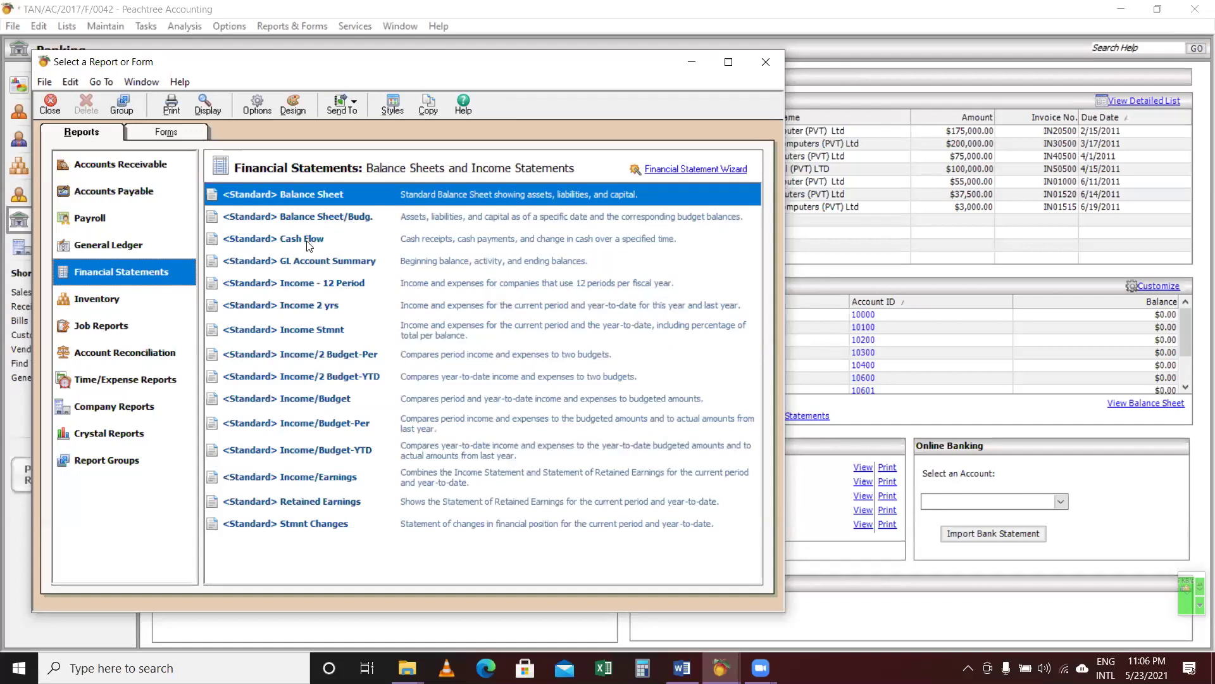
pyautogui.click(128, 399)
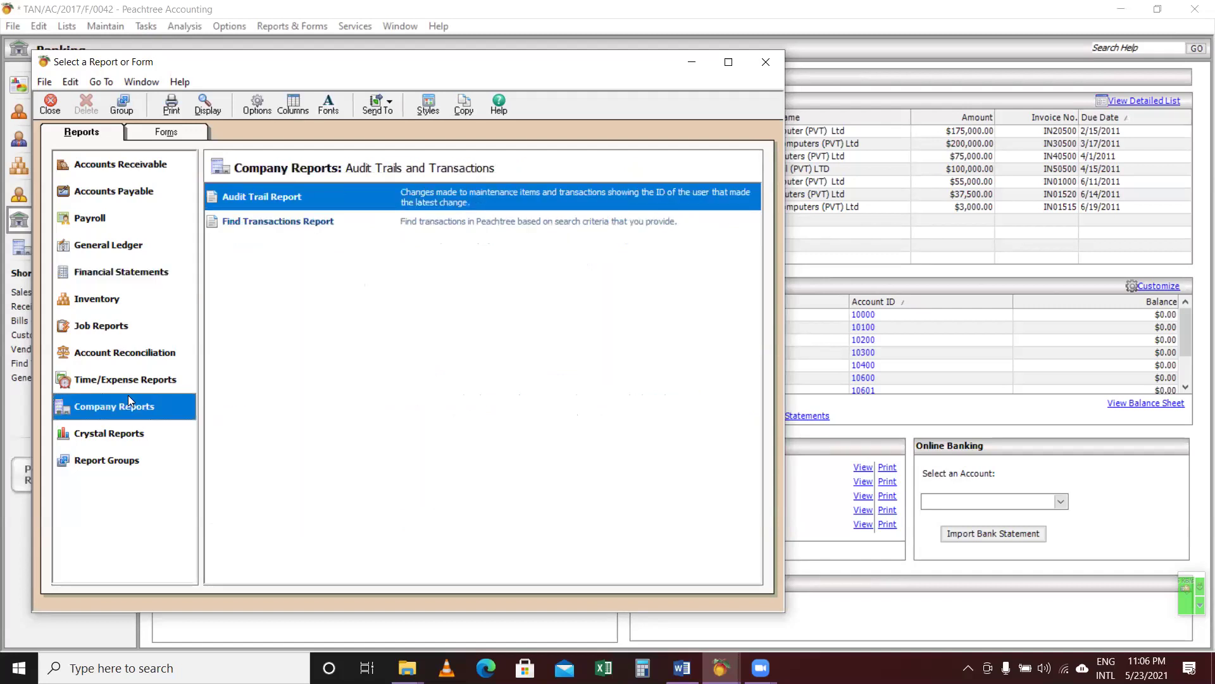
pyautogui.click(276, 221)
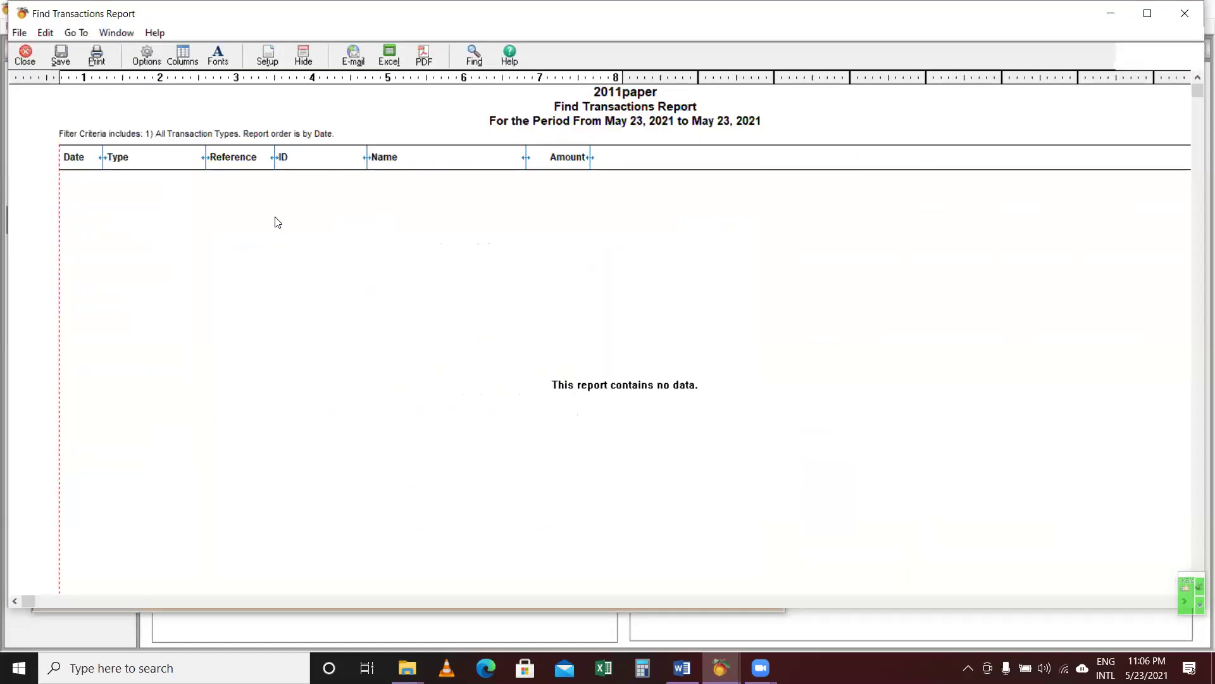
pyautogui.click(1190, 24)
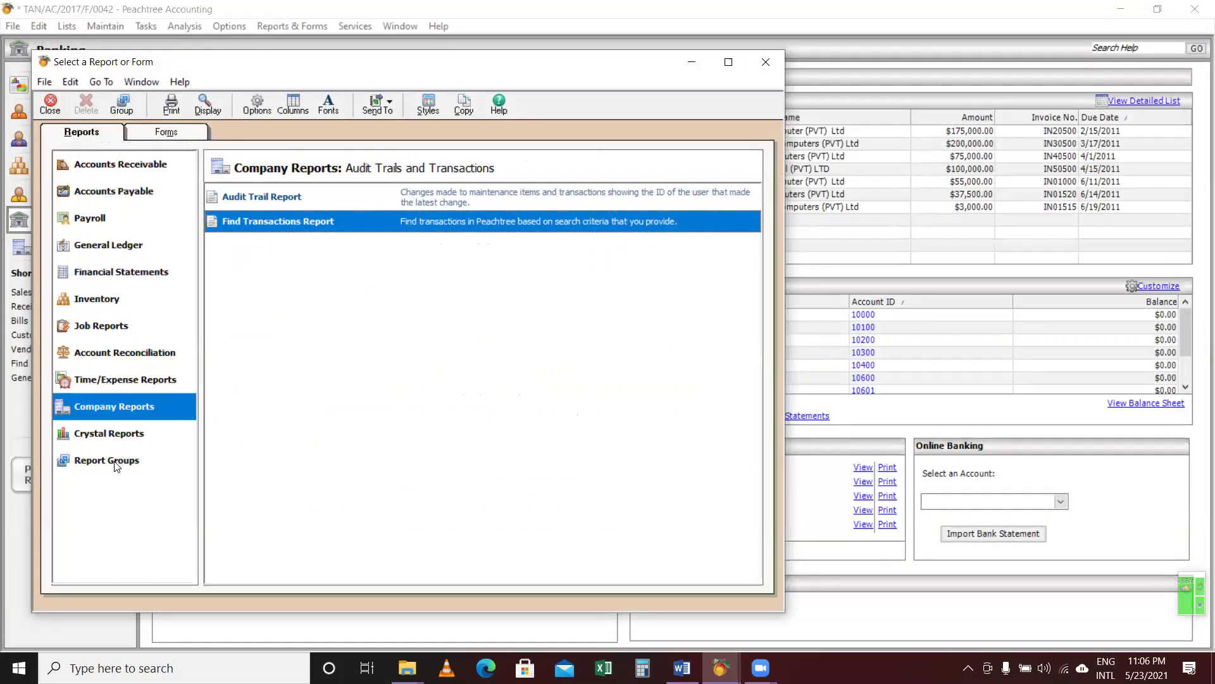
# View the standard GL Account Summary for a period range ending June 30, 2011, then close the report list.
pyautogui.click(90, 271)
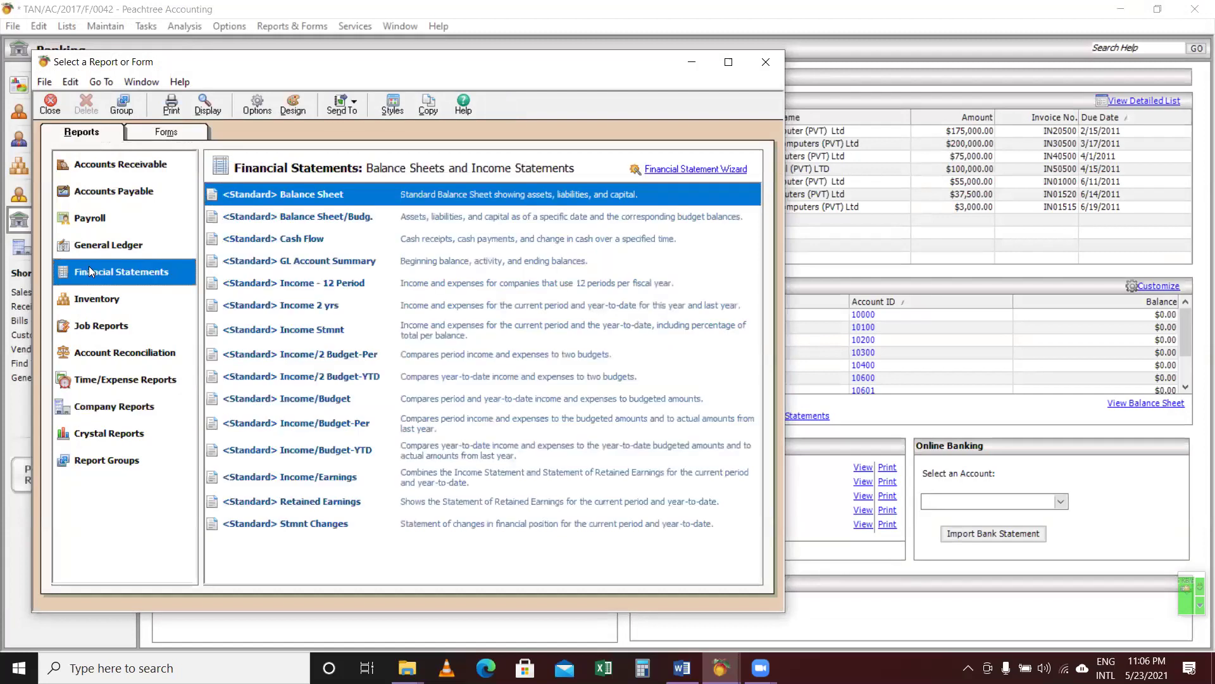
pyautogui.doubleClick(347, 259)
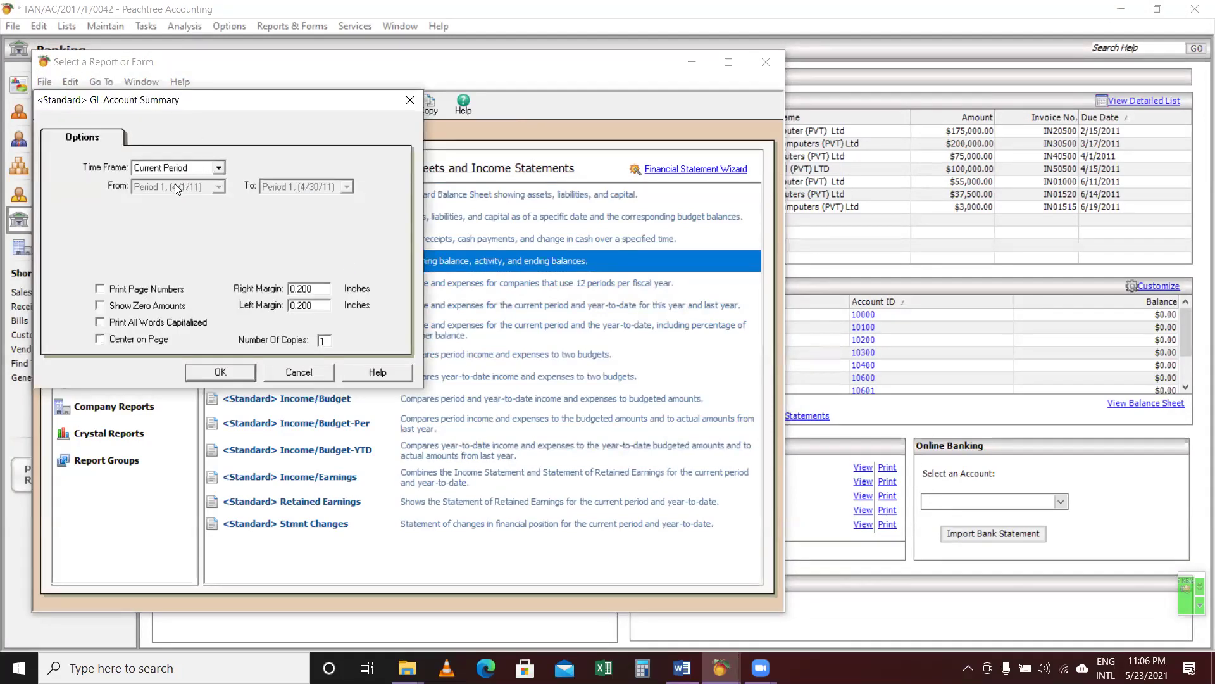
pyautogui.press('r')
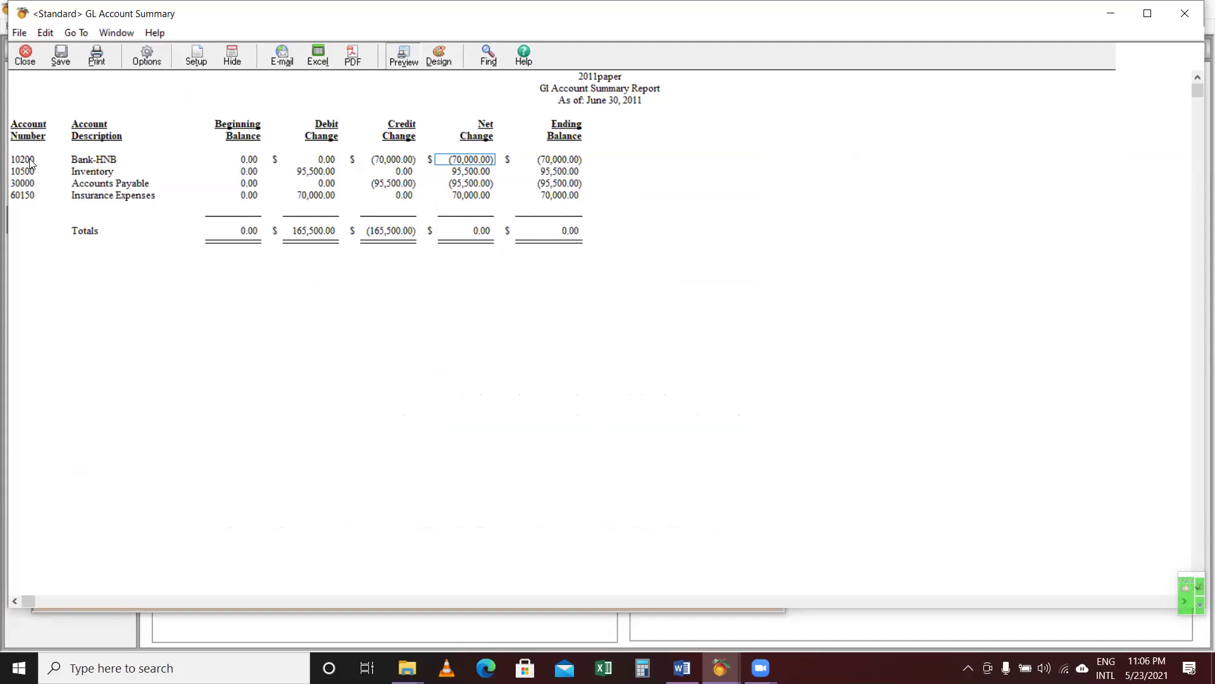
pyautogui.click(1194, 19)
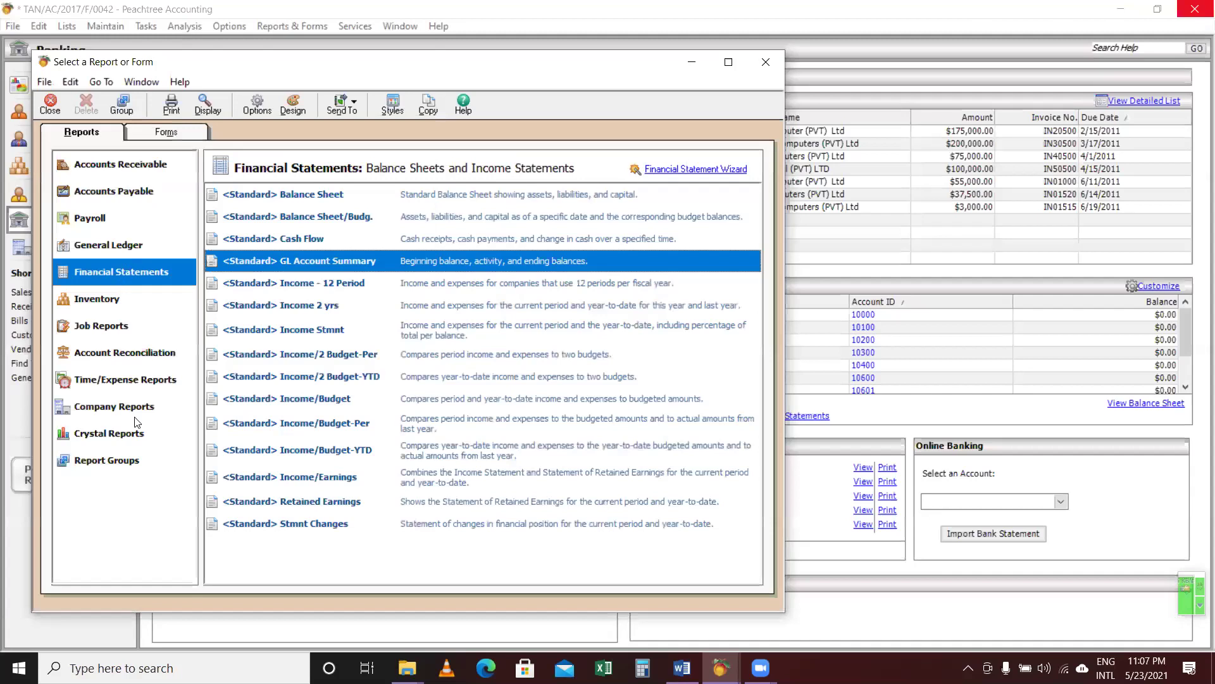
pyautogui.click(777, 60)
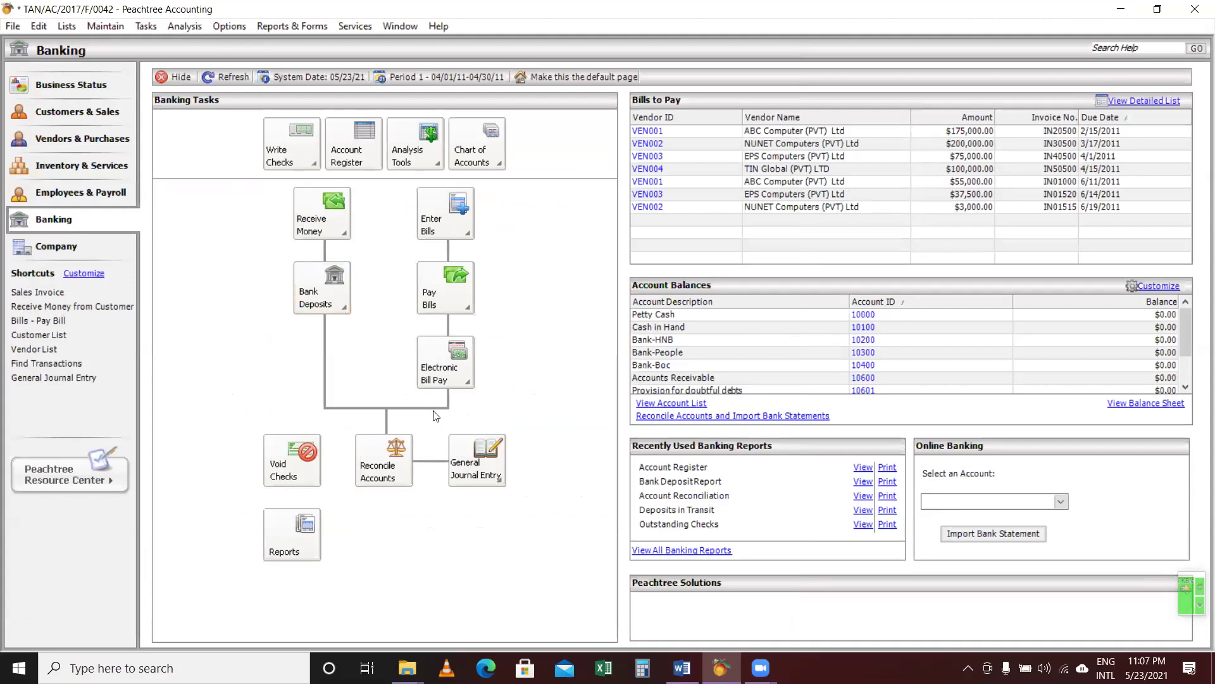
# View the account register for the Bank-HNB cash account 10200, then close the register.
pyautogui.click(497, 475)
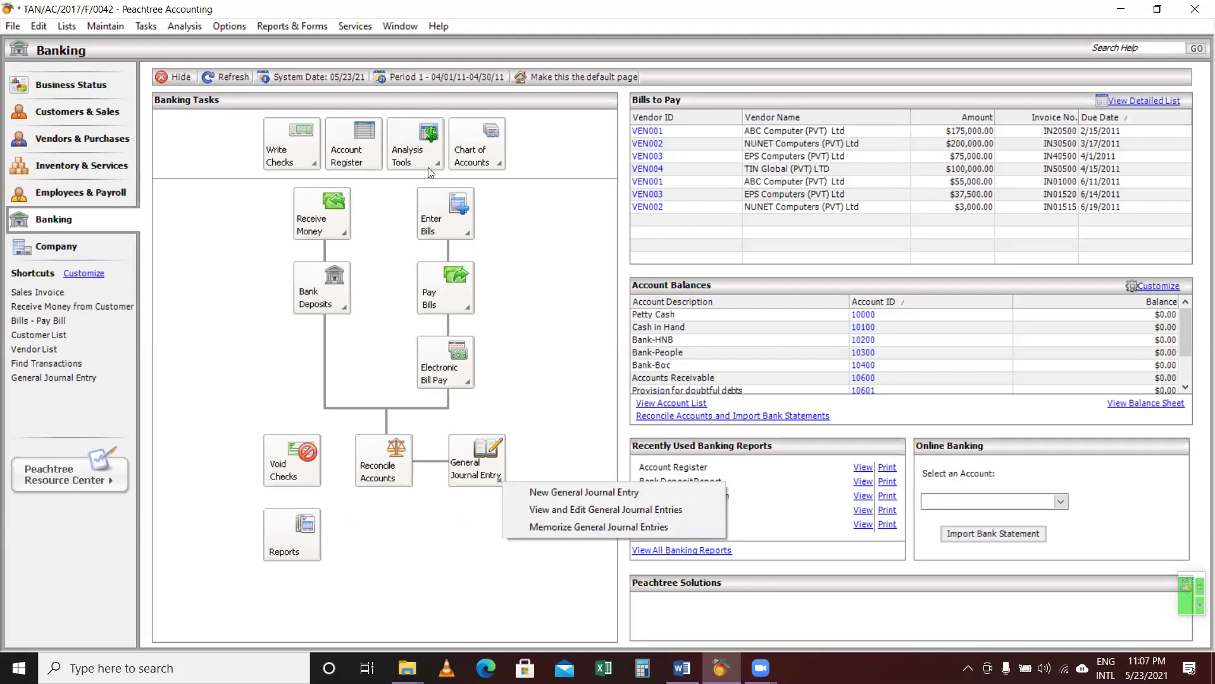
pyautogui.click(366, 154)
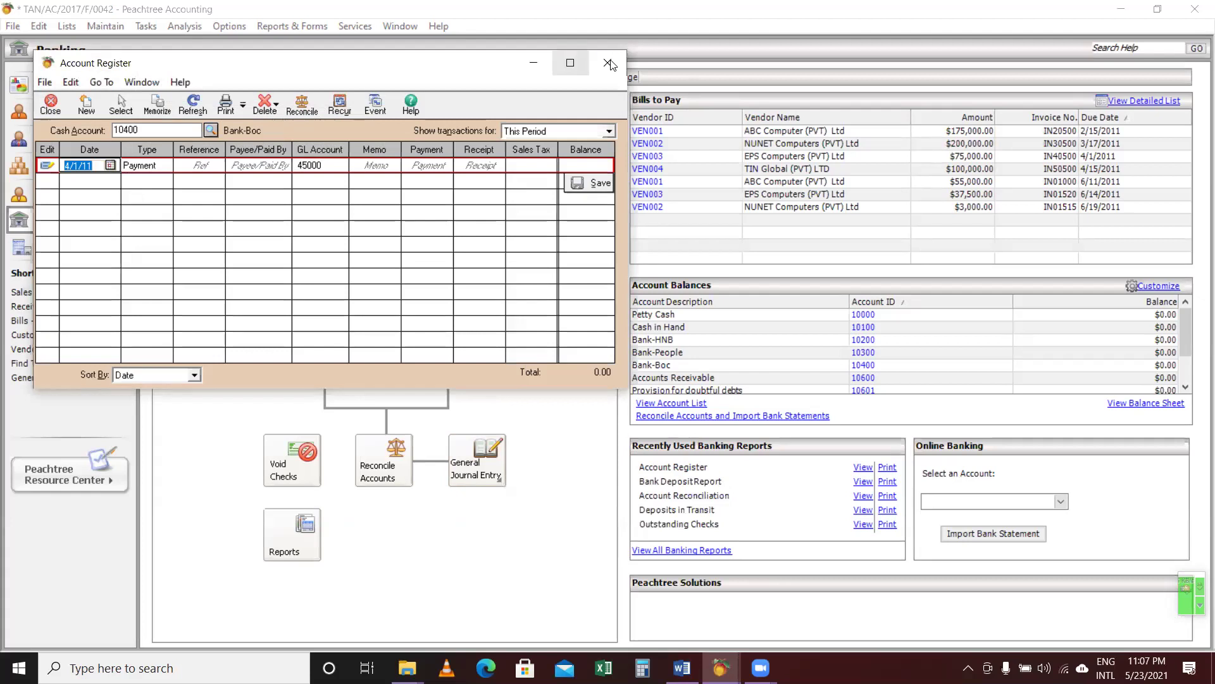
pyautogui.press('Escape')
pyautogui.click(353, 160)
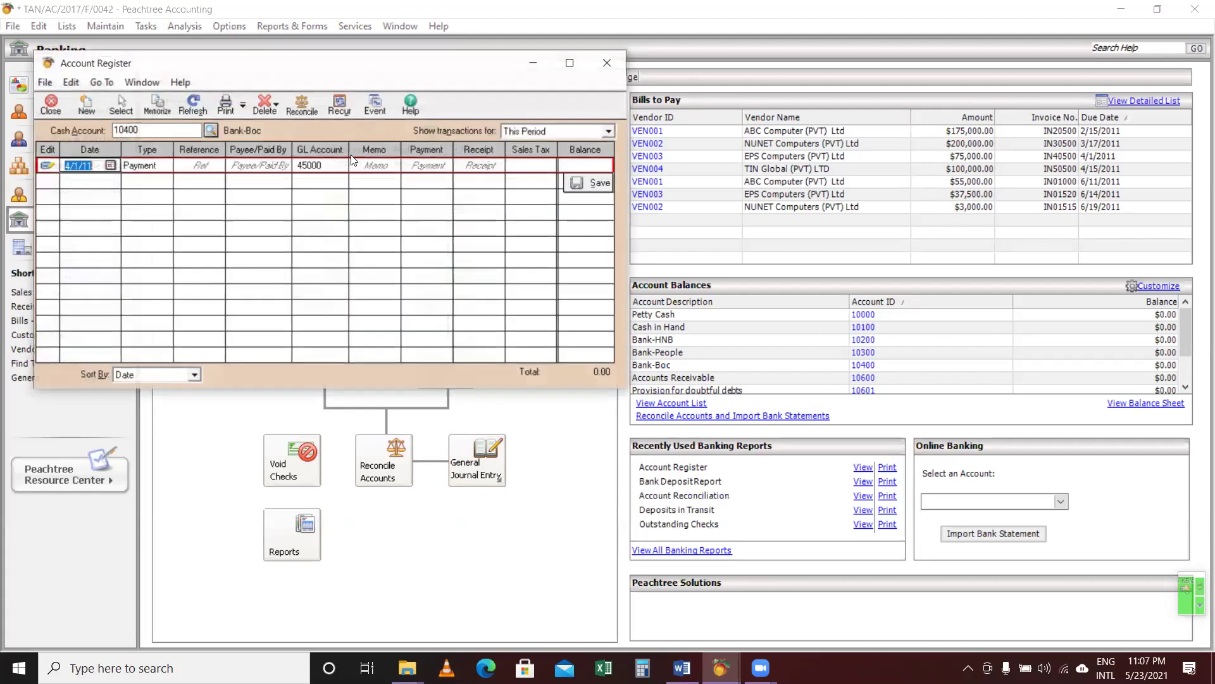
pyautogui.click(211, 131)
pyautogui.click(216, 166)
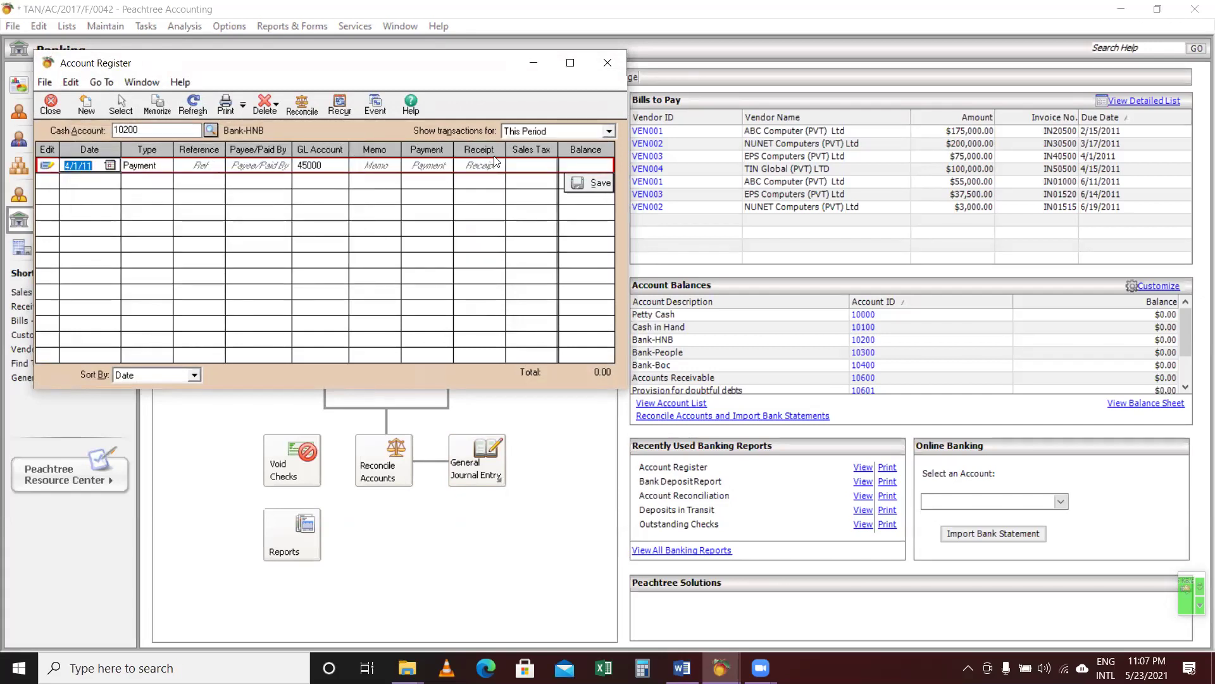
pyautogui.click(611, 62)
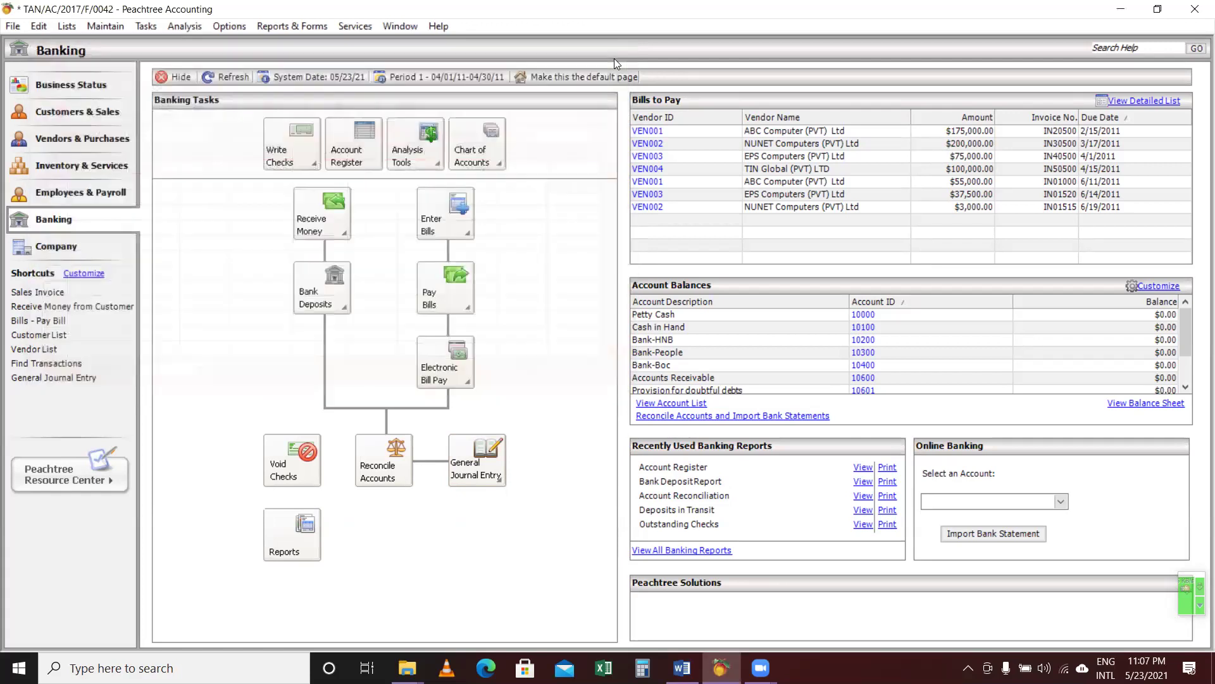
# Open the 10200 Bank-HNB record from the account list and try to view its General Ledger report.
pyautogui.click(502, 155)
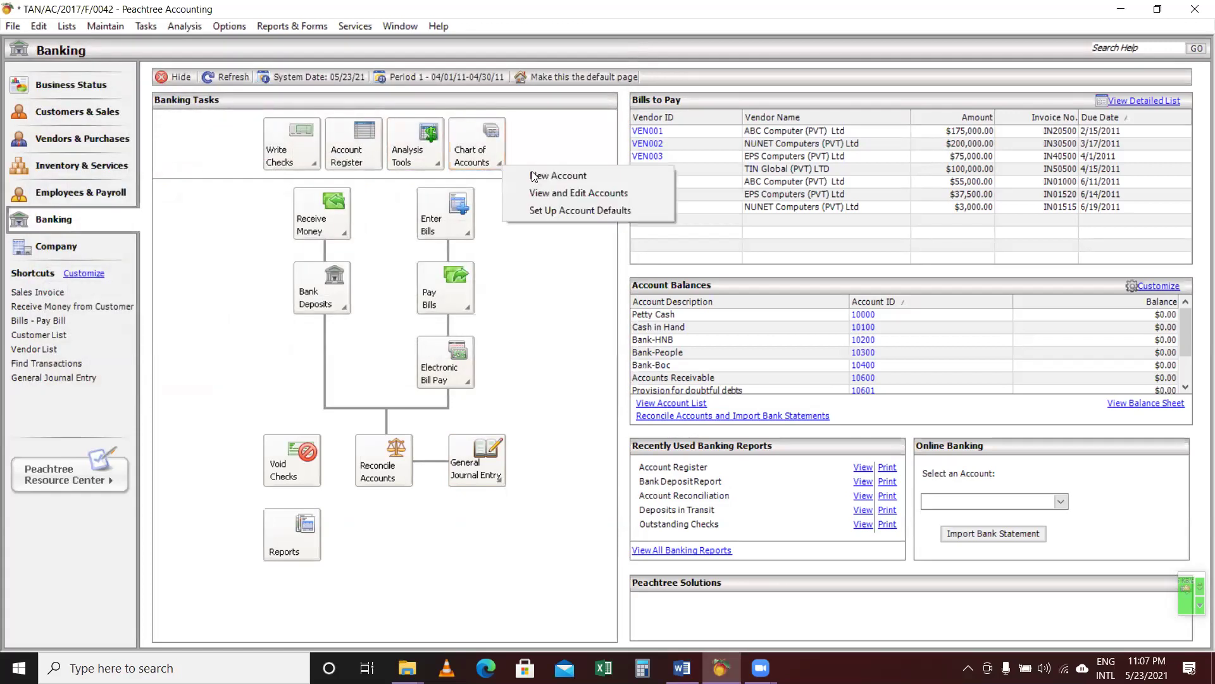
pyautogui.click(565, 199)
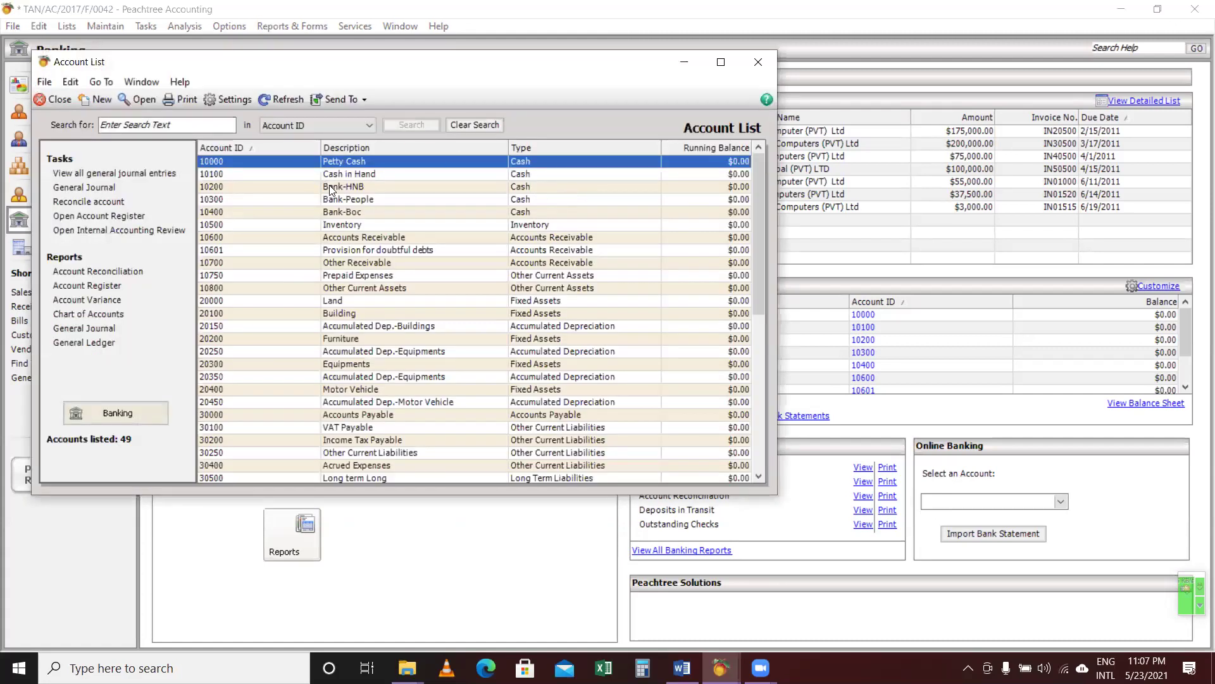
pyautogui.click(328, 186)
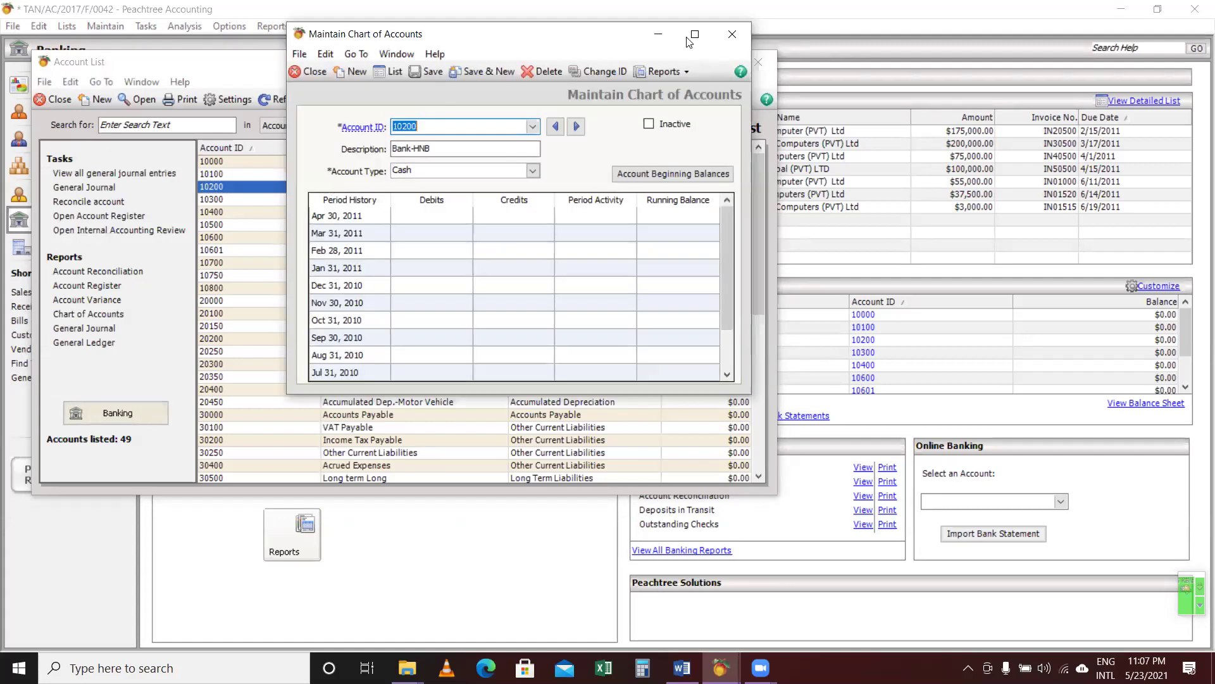
pyautogui.click(695, 34)
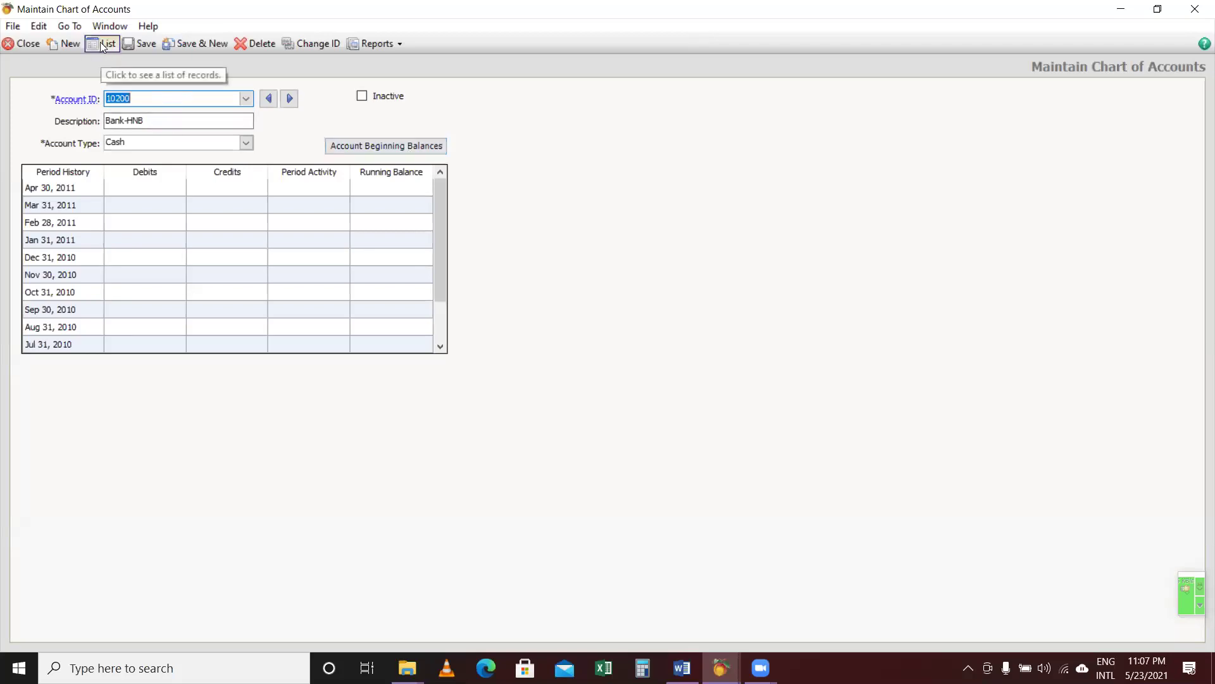
pyautogui.click(389, 43)
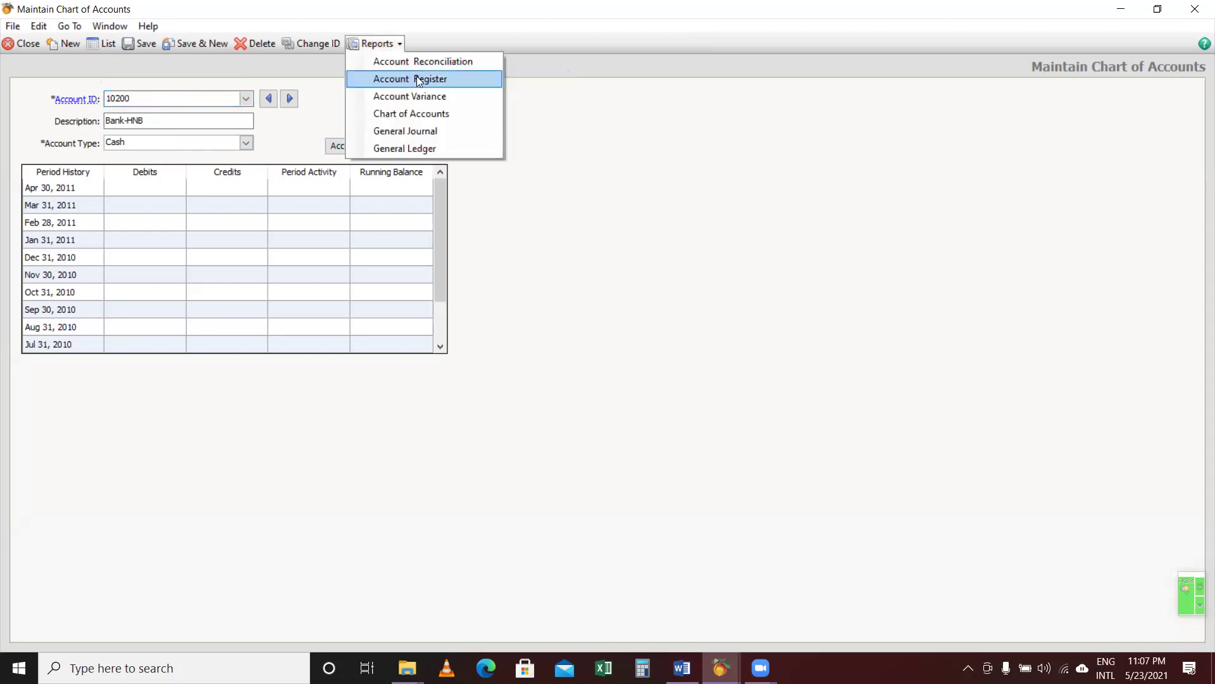
pyautogui.click(441, 148)
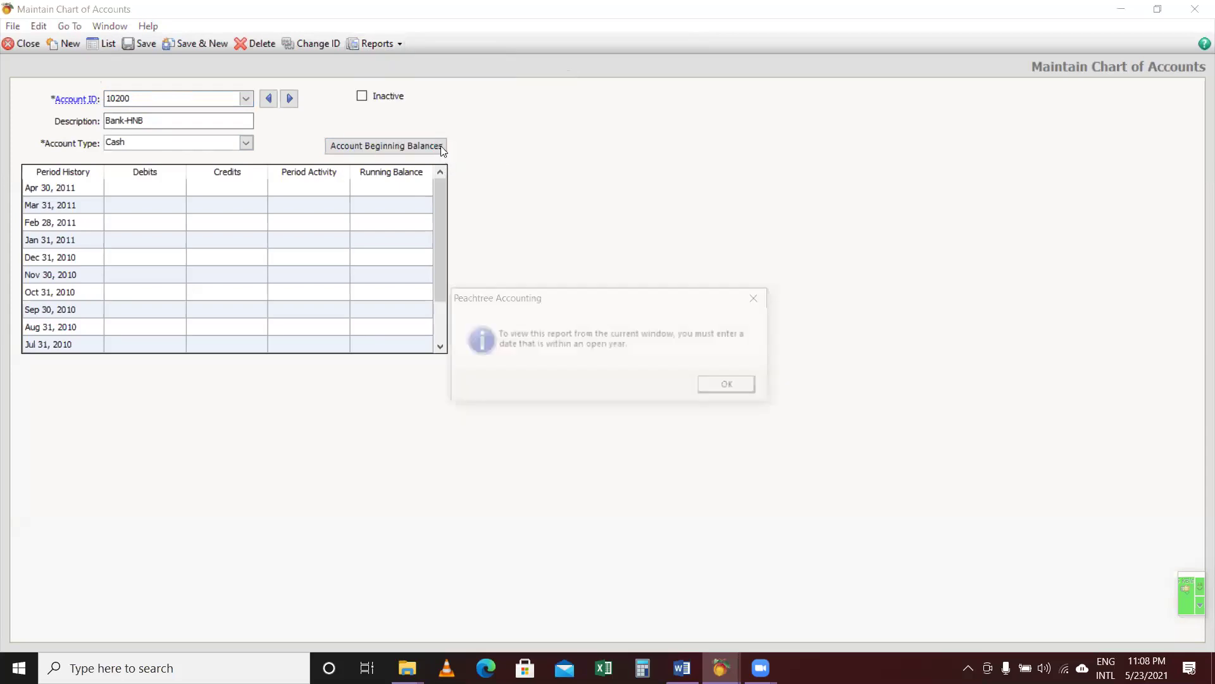
pyautogui.click(732, 384)
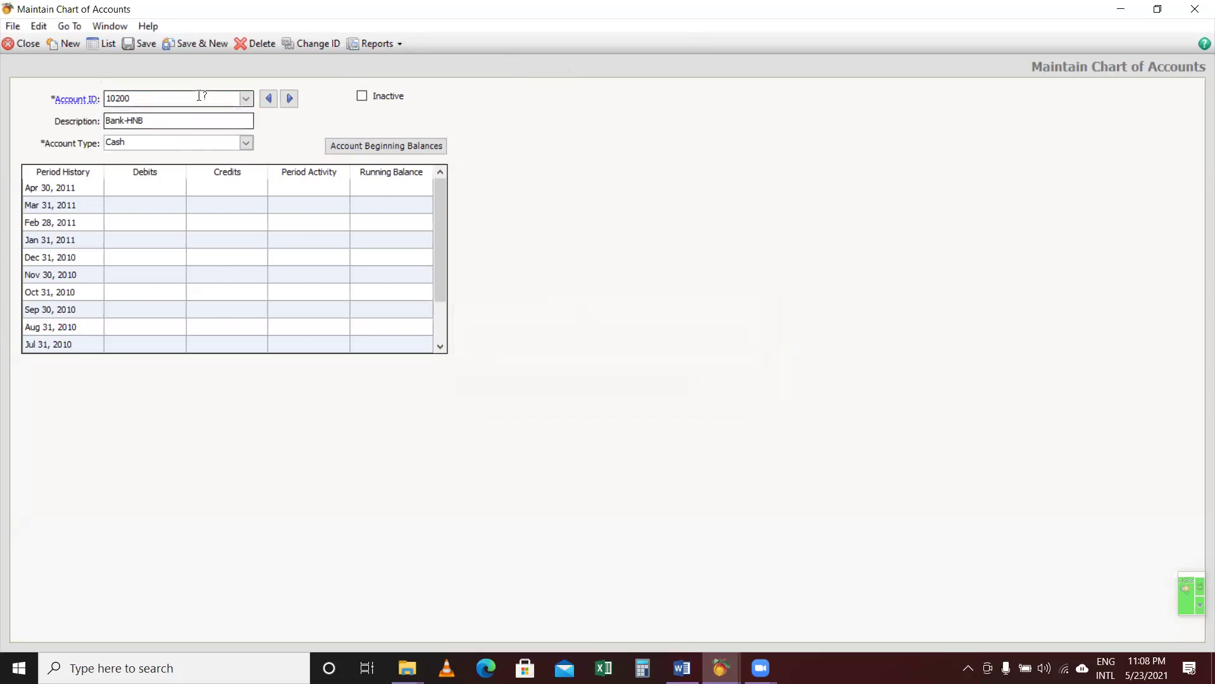
# Check the Bank-HNB running balance in the full account list, then close the list.
pyautogui.click(102, 47)
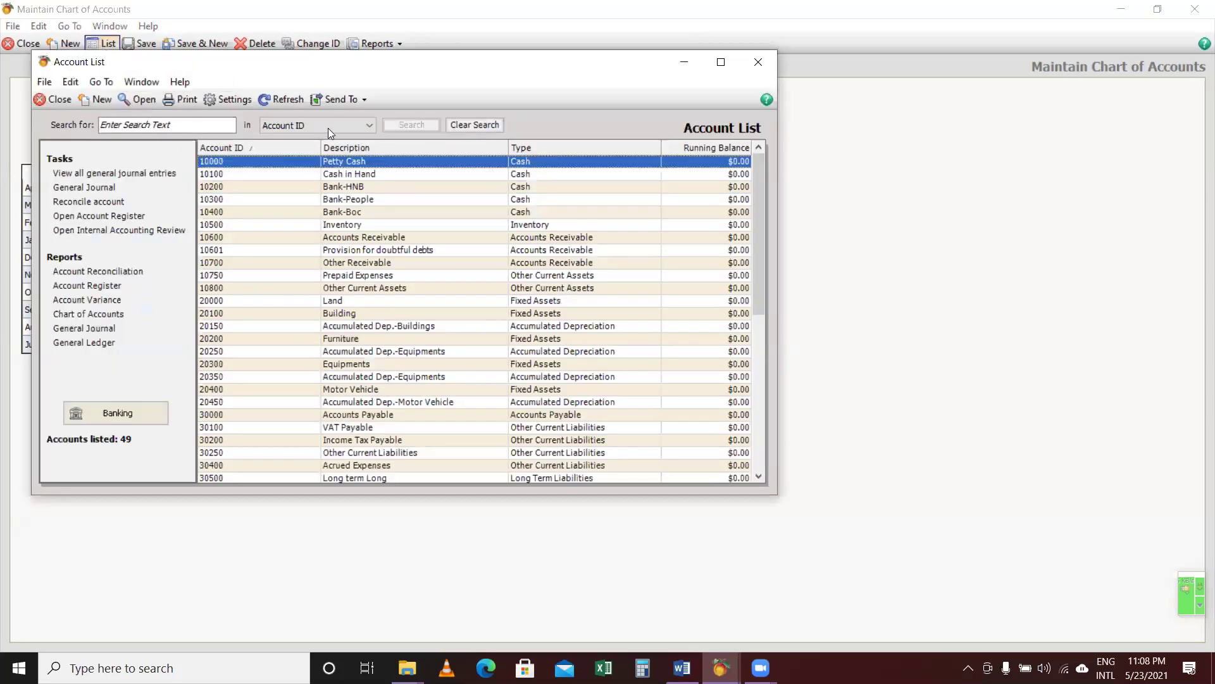
pyautogui.click(357, 188)
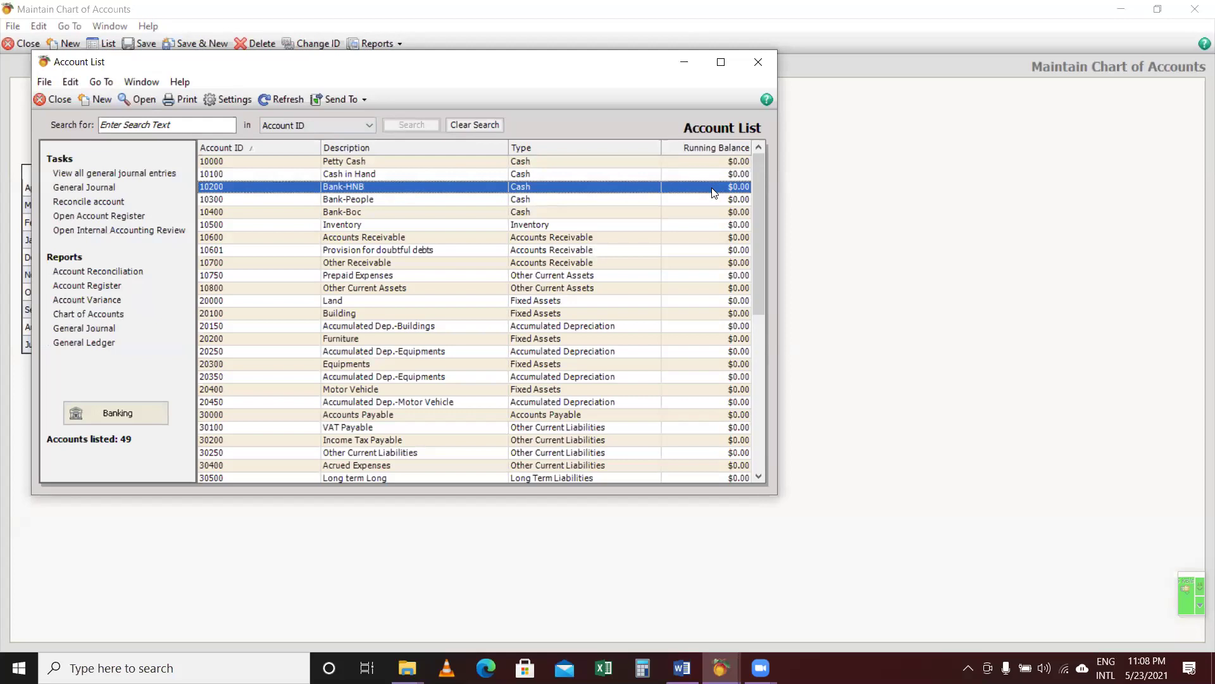
pyautogui.click(720, 61)
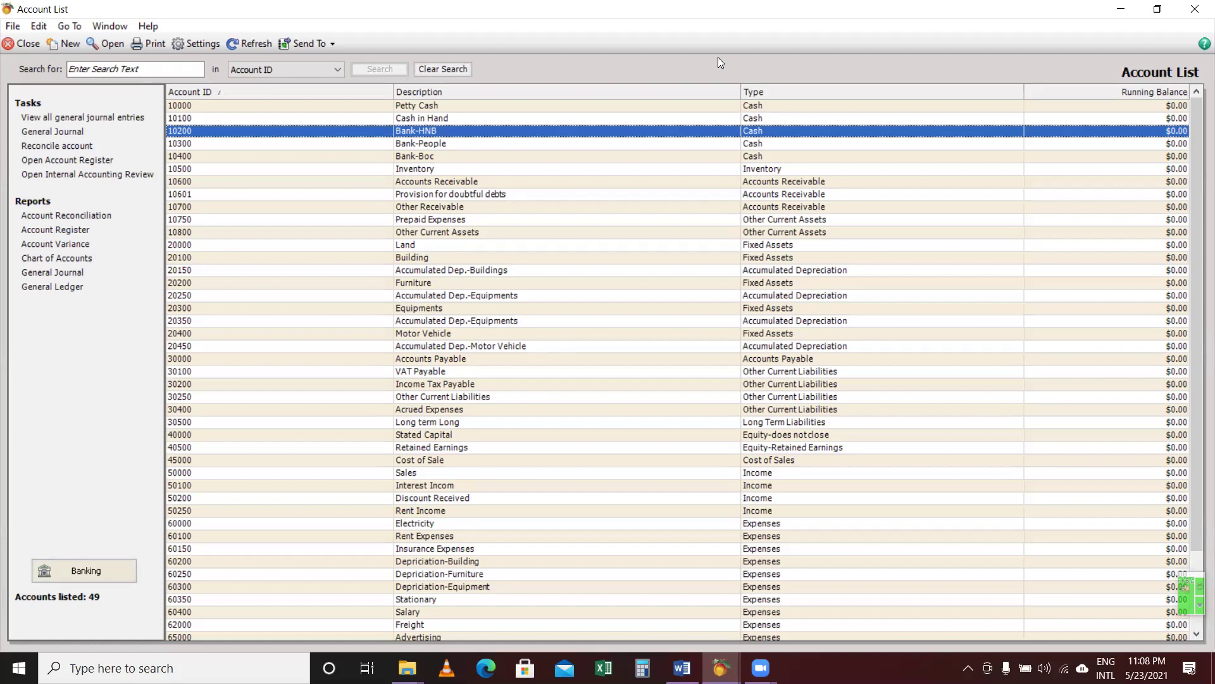
pyautogui.click(1196, 9)
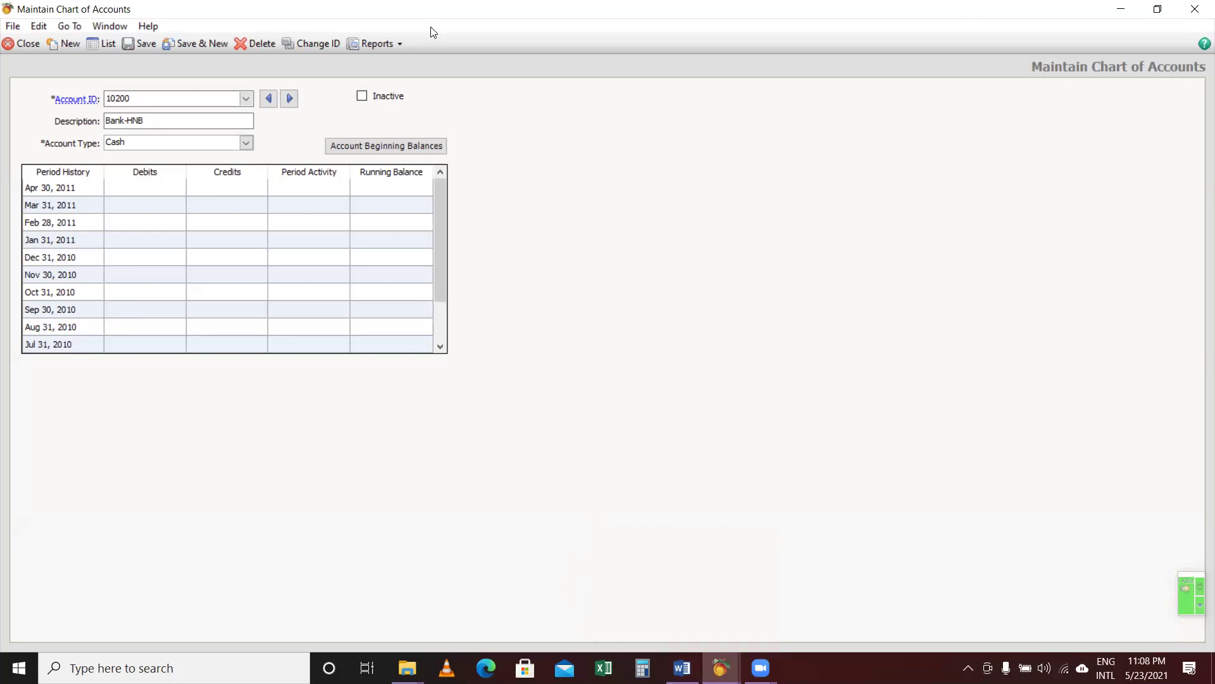
# Switch to the Paper-1 year 2011 document in Word and review the trial balance as at 01 May 2011.
pyautogui.moveTo(721, 667)
pyautogui.click(682, 668)
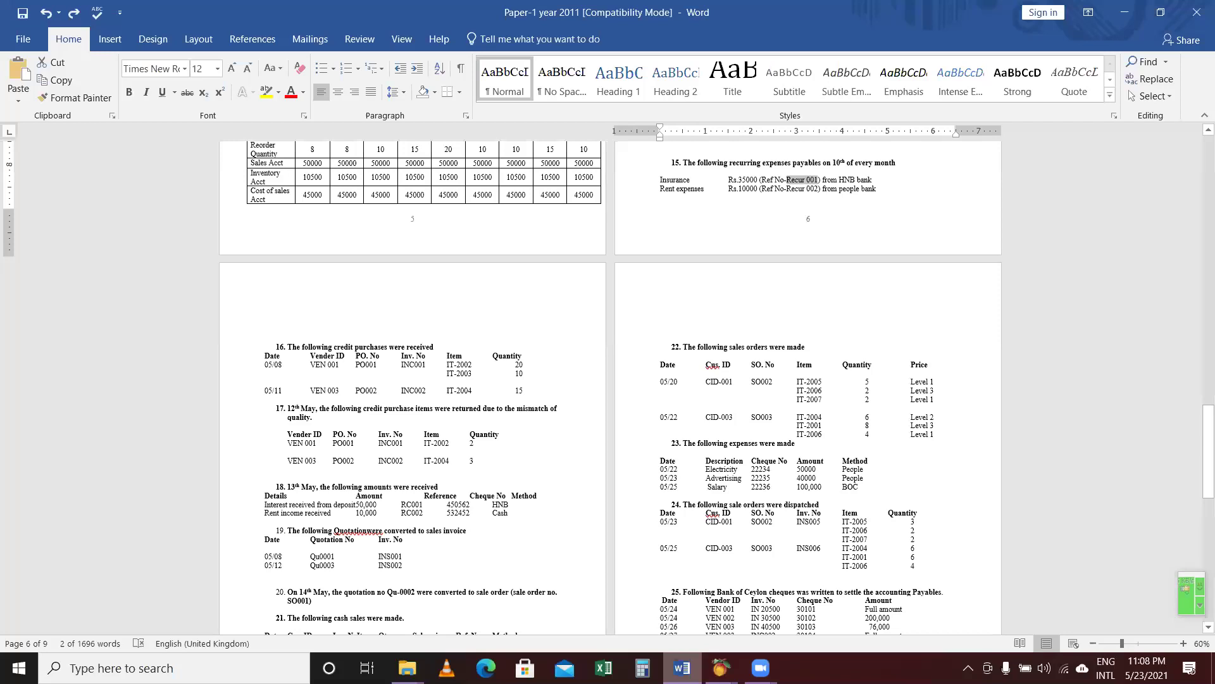
pyautogui.moveTo(1198, 457); pyautogui.dragTo(1198, 245)
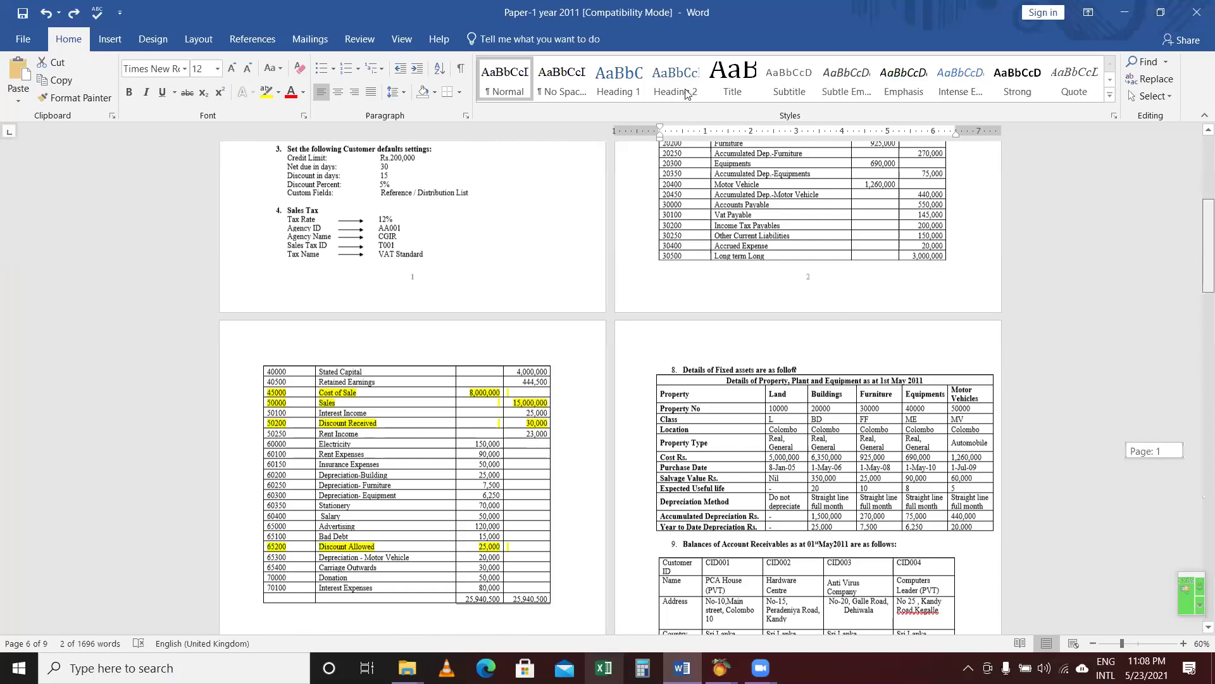
pyautogui.scroll(5, 1192, 254)
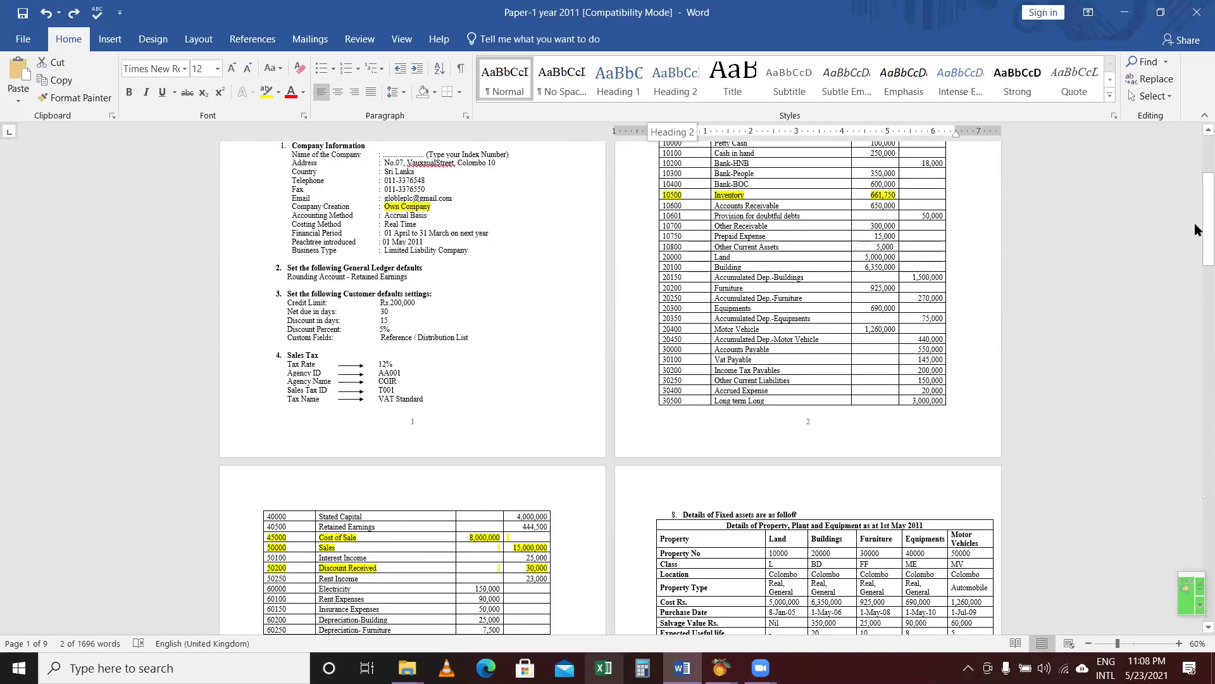
pyautogui.scroll(3, 1196, 234)
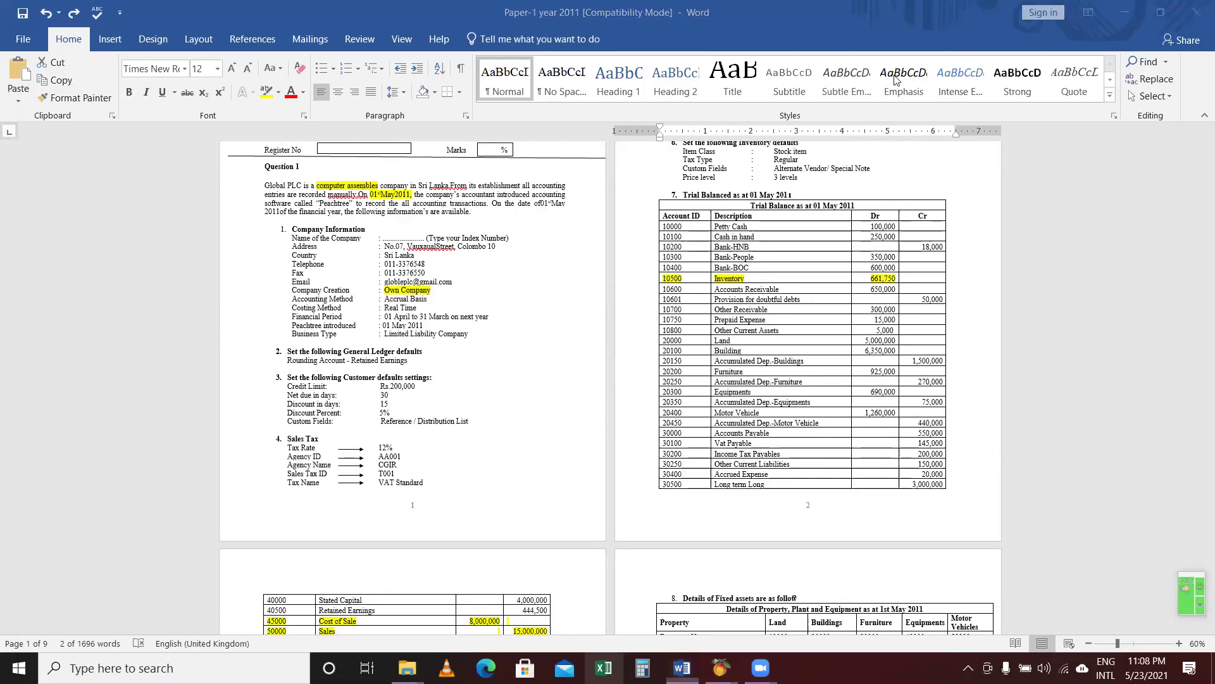
pyautogui.click(1197, 236)
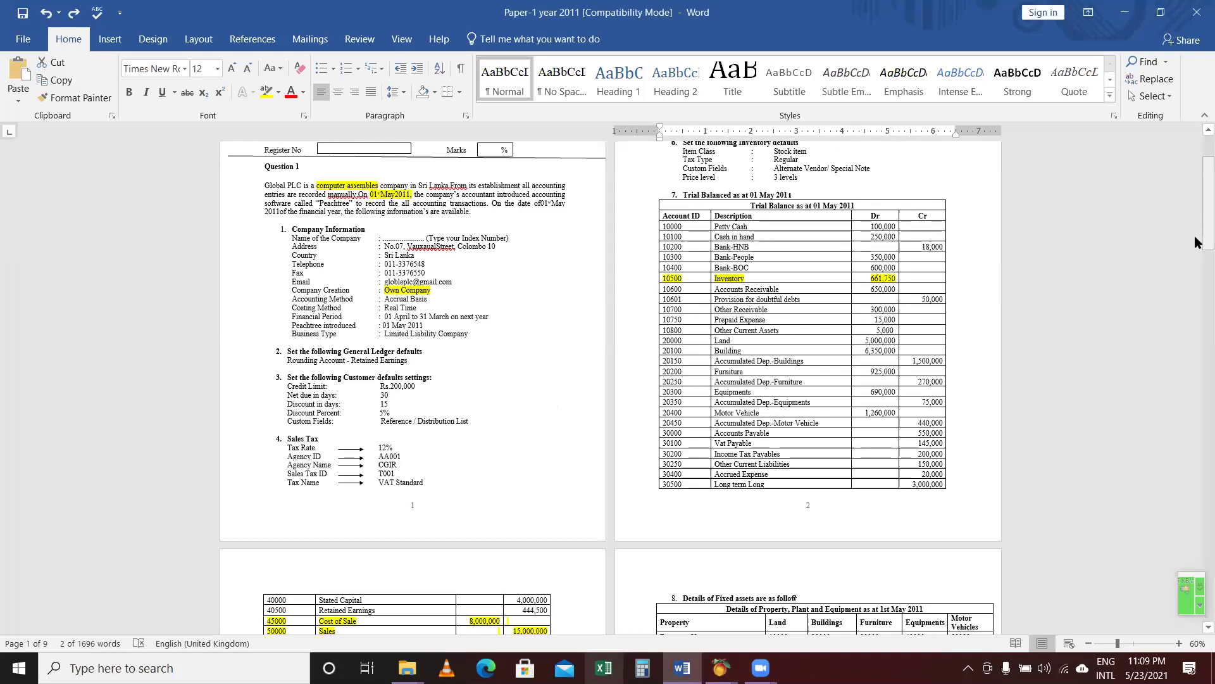
pyautogui.scroll(-1, 471, 182)
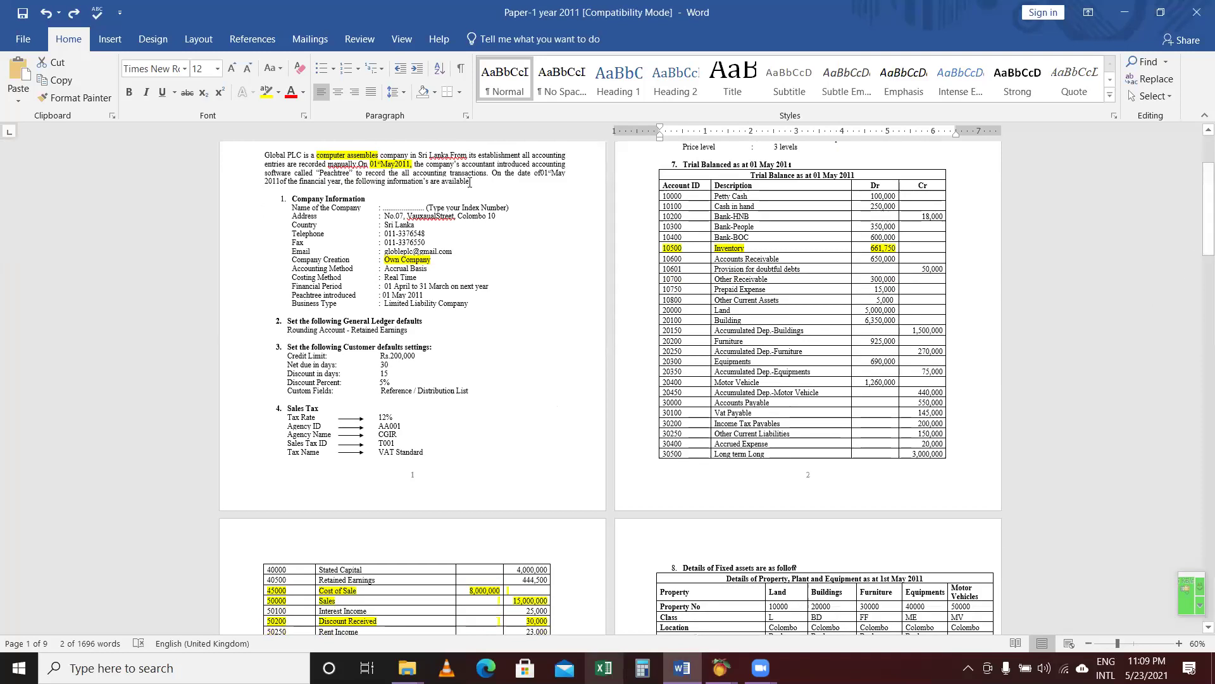
# Switch back to Peachtree's main window and open a blank chart of accounts maintenance record.
pyautogui.click(720, 668)
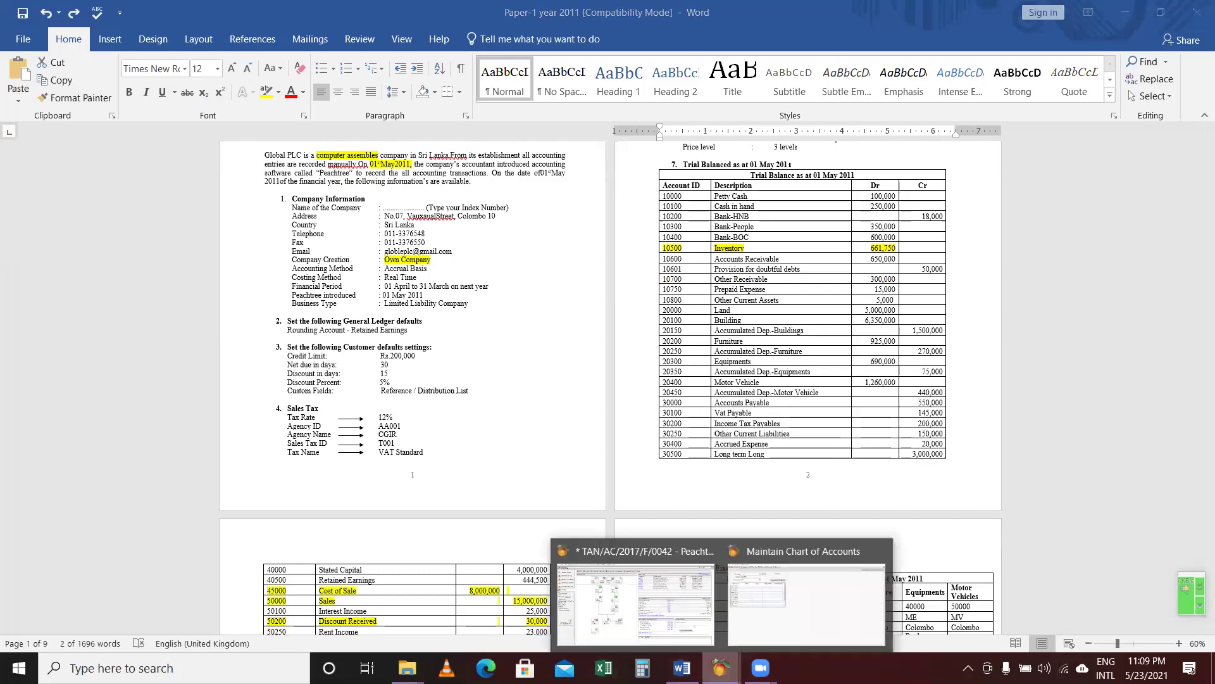
pyautogui.click(642, 558)
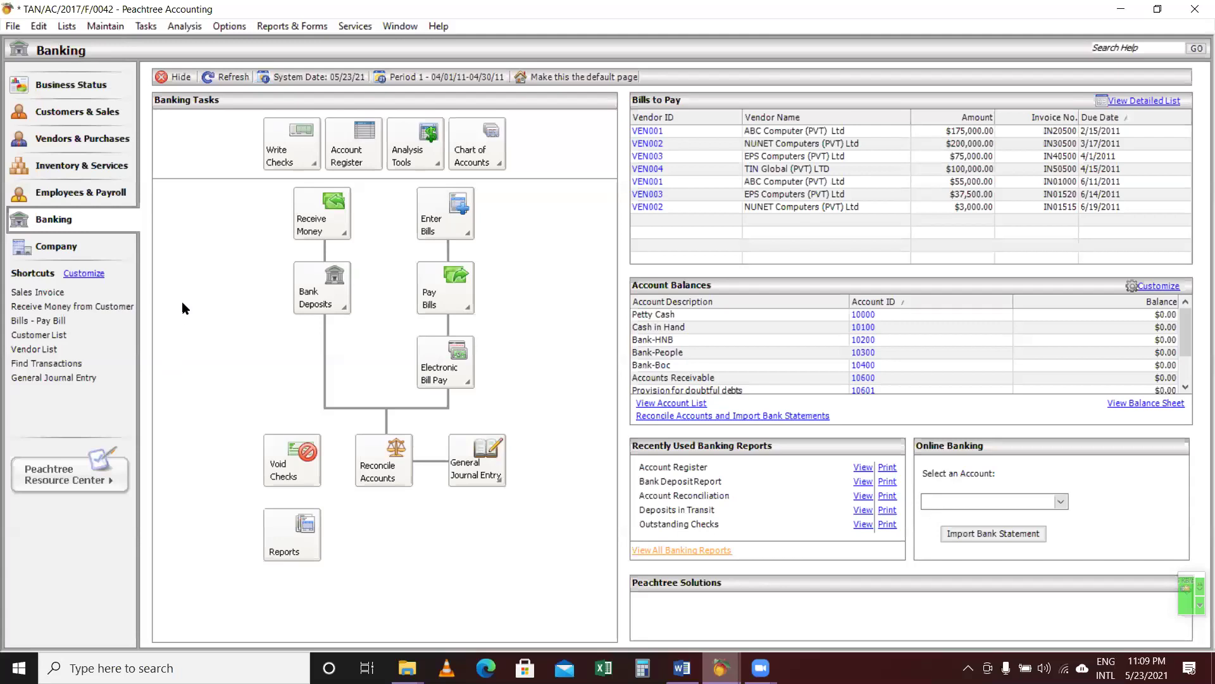
pyautogui.click(105, 26)
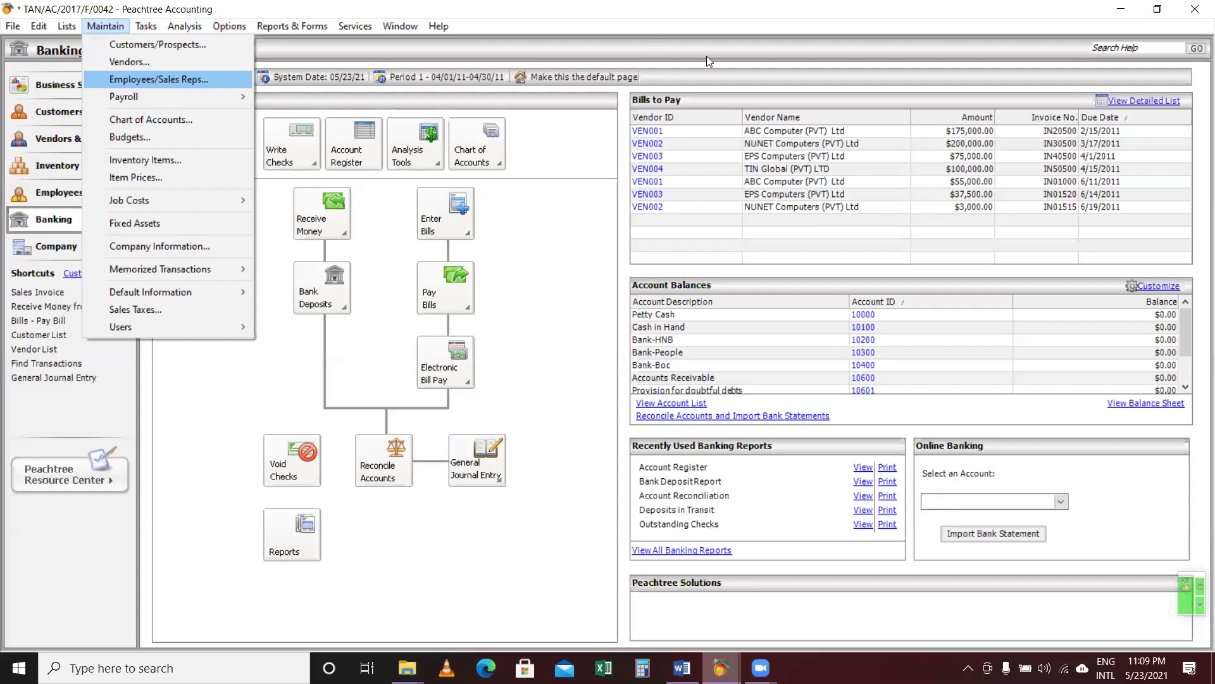
pyautogui.press('Down')
pyautogui.press('Down')
pyautogui.press('Return')
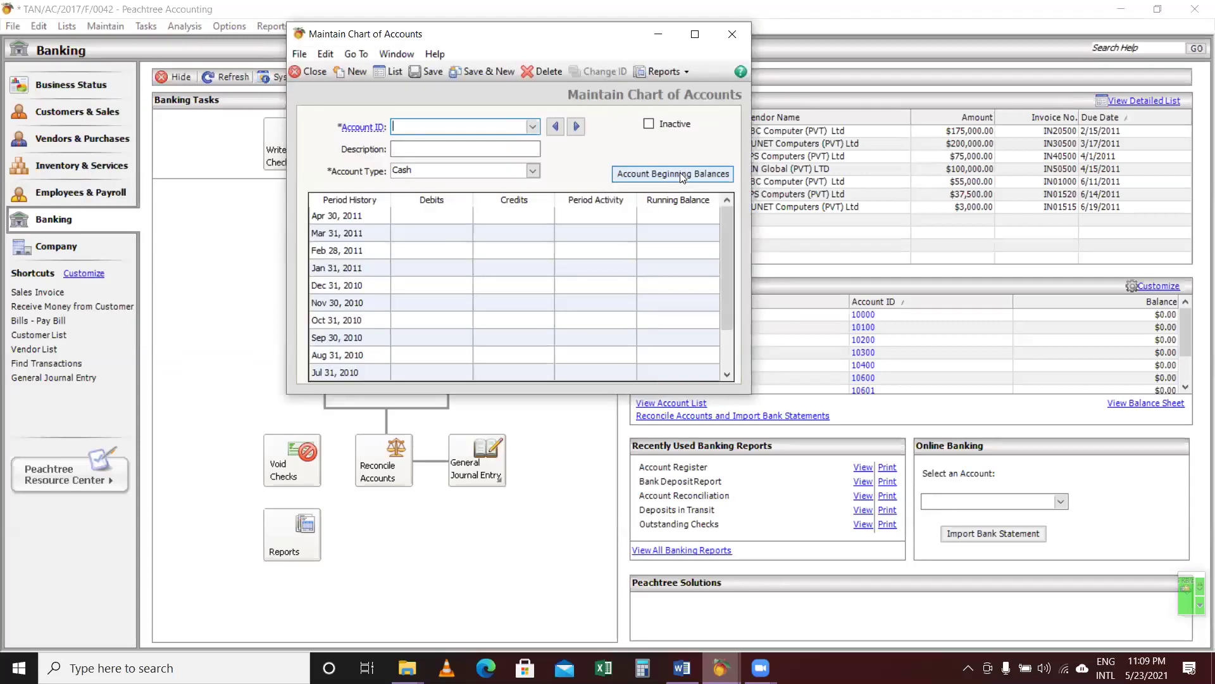
# Look through the account beginning balance periods, select 3/1/11 through 3/31/11, and dismiss the period selection.
pyautogui.click(681, 175)
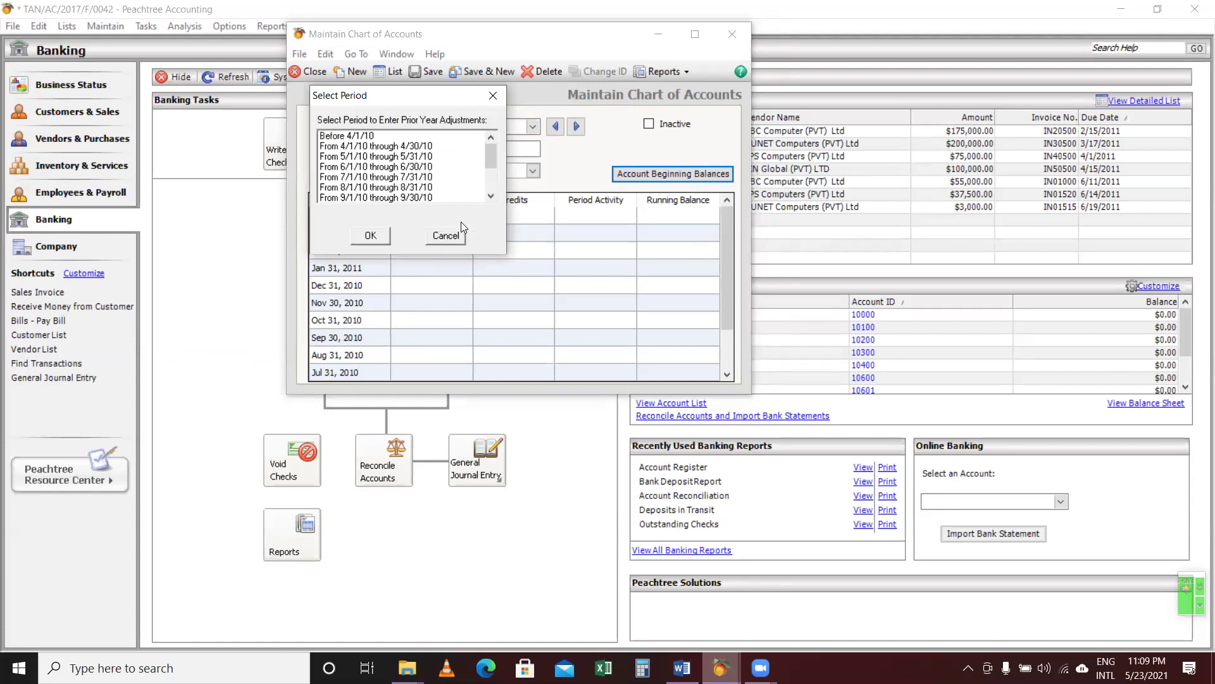
pyautogui.click(491, 197)
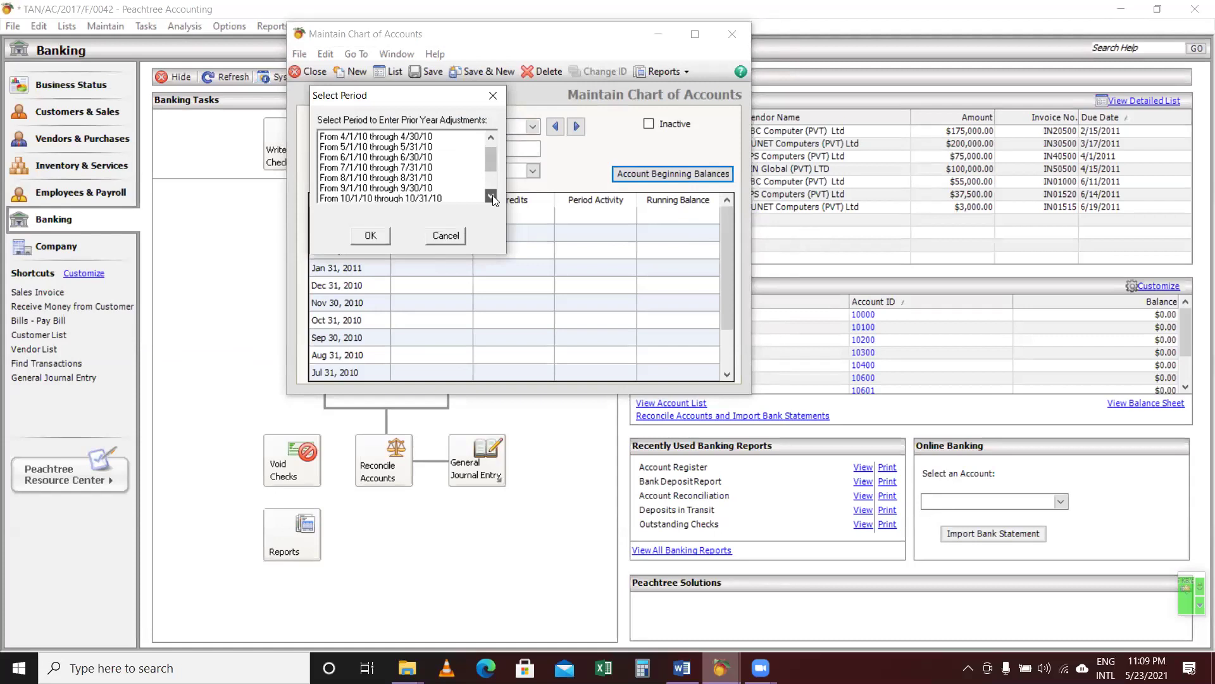
pyautogui.click(491, 197)
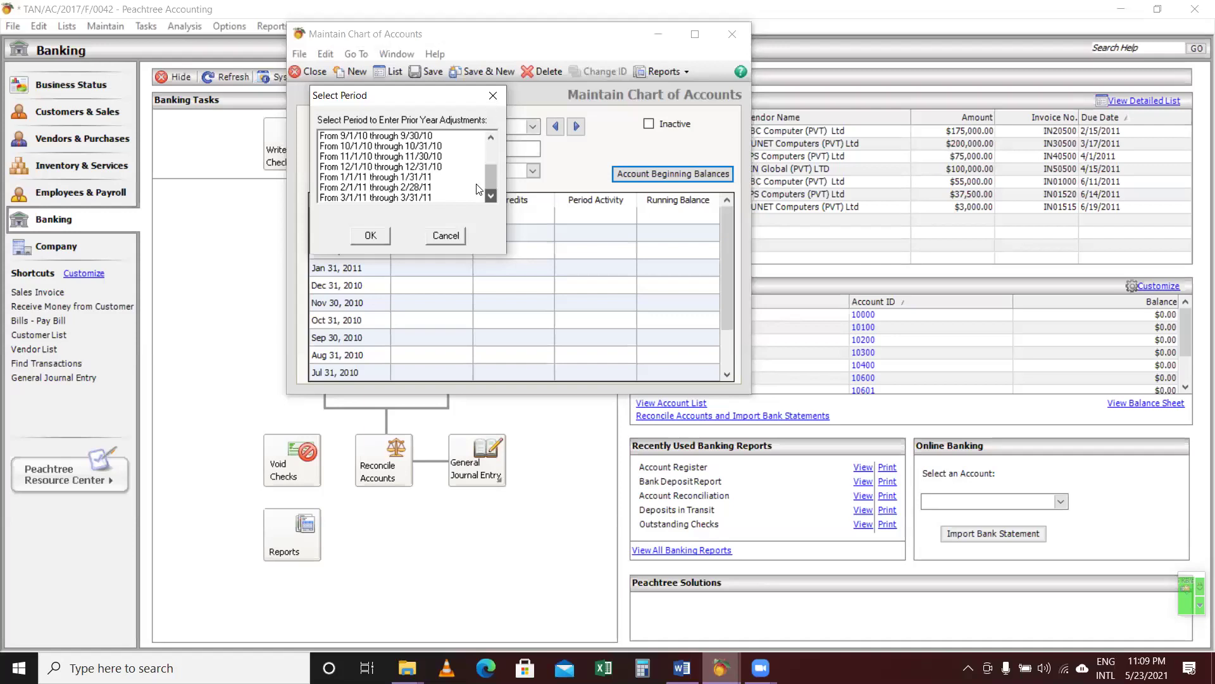
pyautogui.click(491, 198)
pyautogui.click(428, 198)
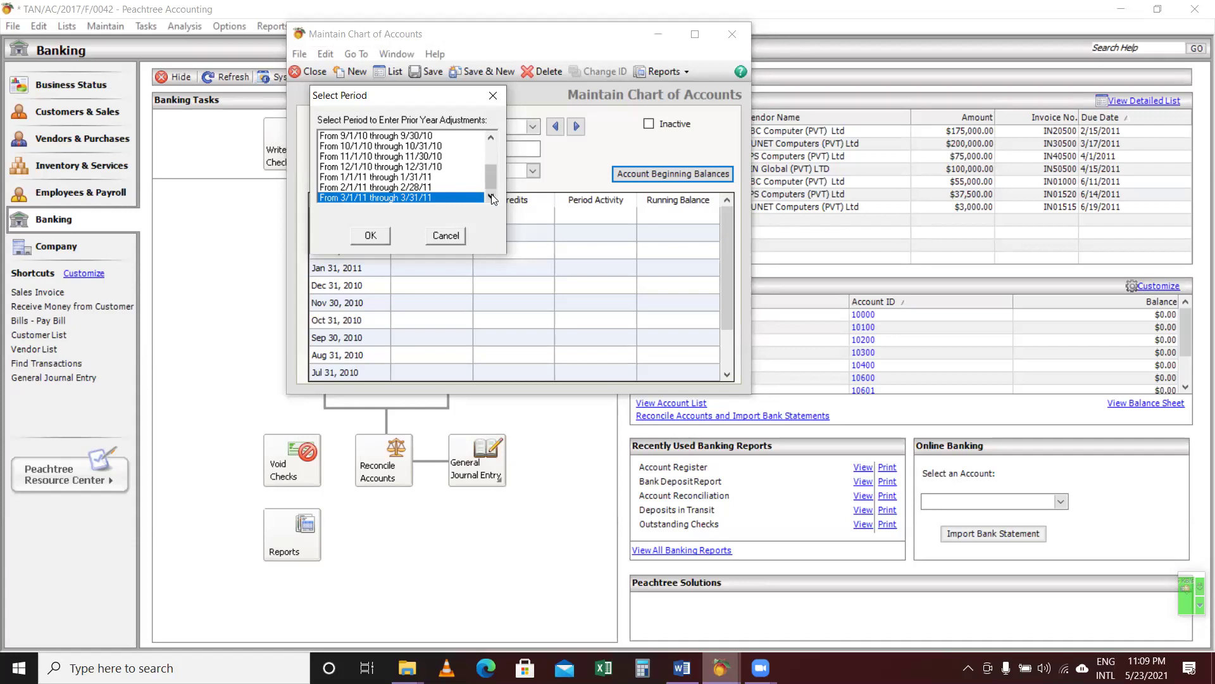
pyautogui.click(491, 97)
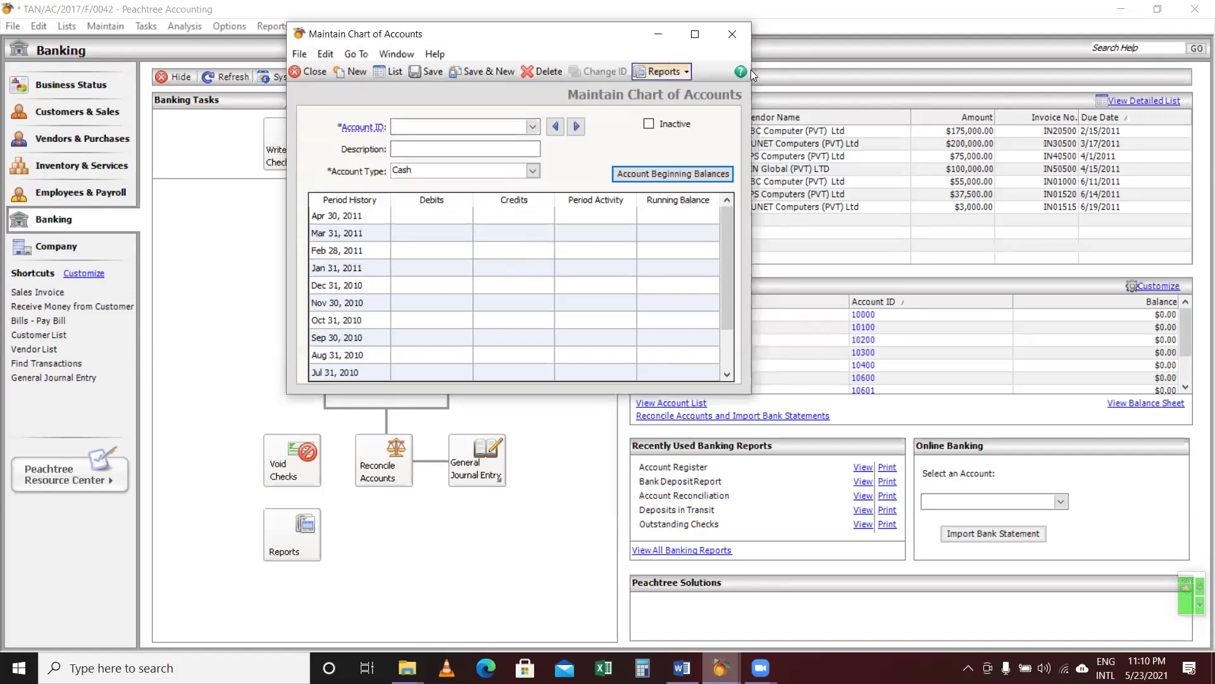
# Look through the beginning balance periods from the Interest Expenses account, select 3/1/11 through 3/31/11, and dismiss the period selection.
pyautogui.click(697, 35)
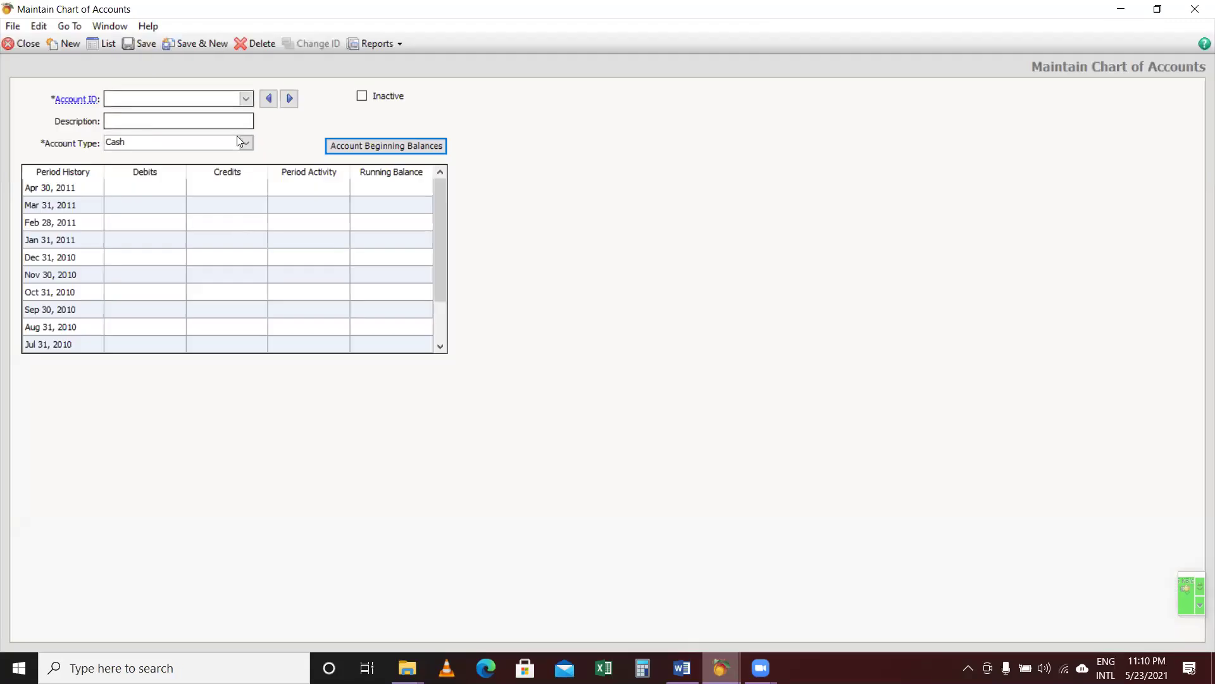
pyautogui.click(271, 97)
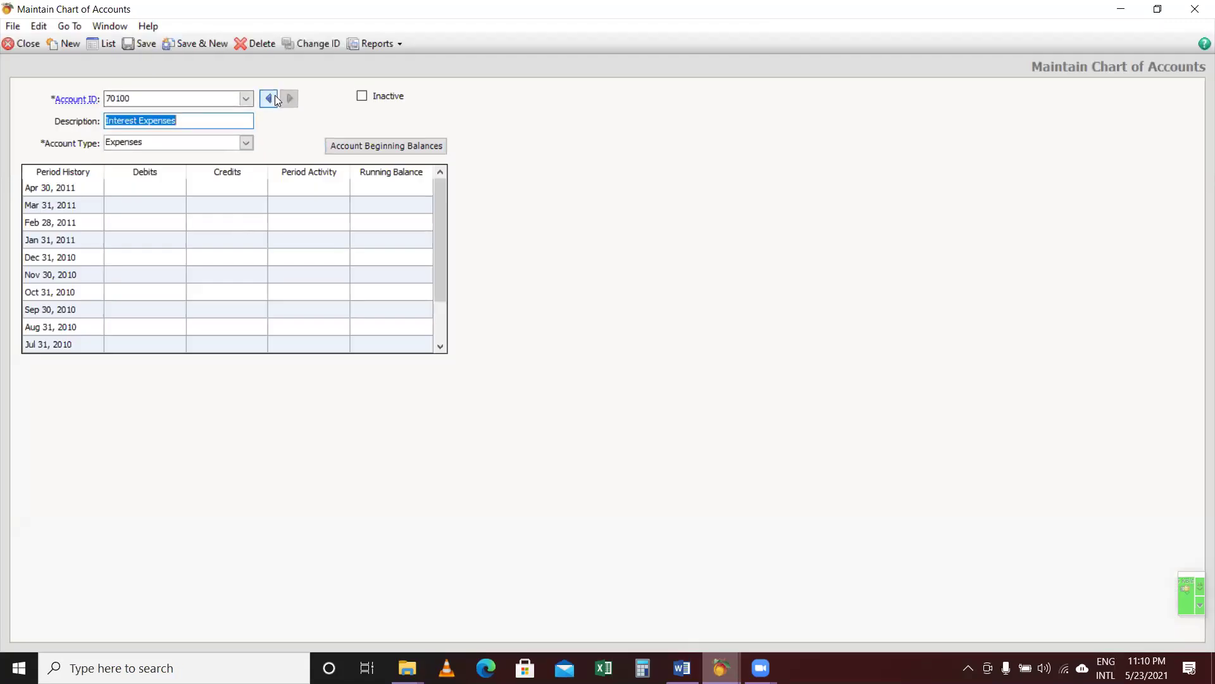
pyautogui.click(367, 146)
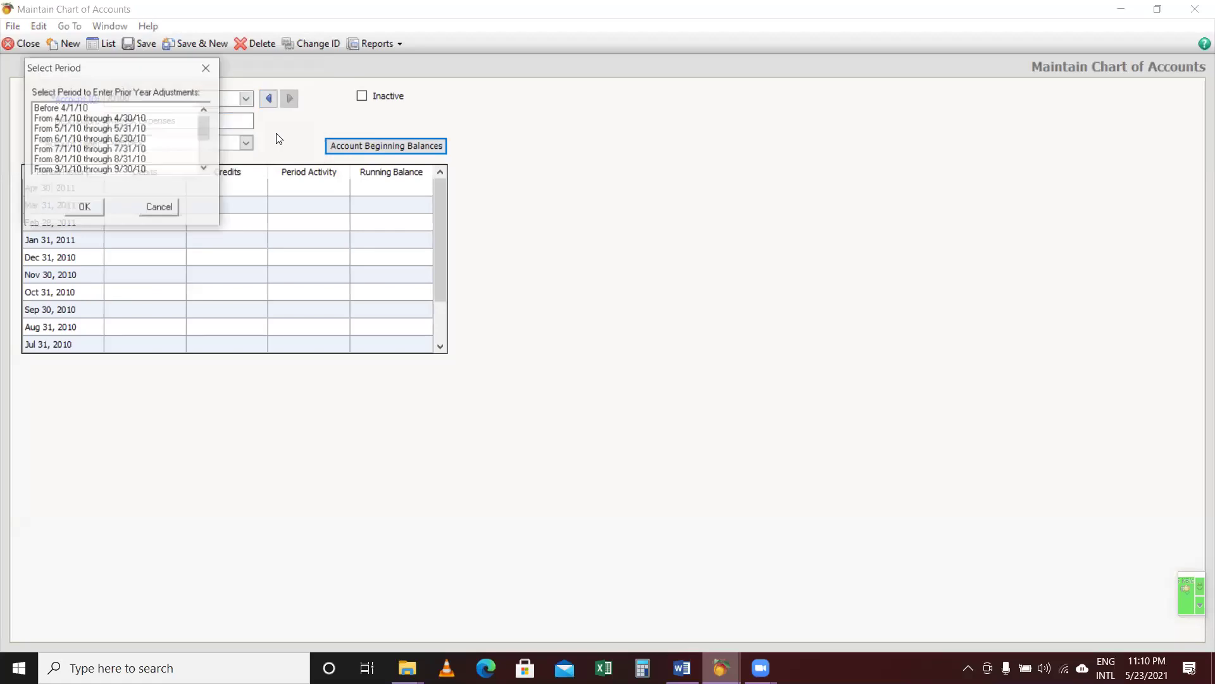
pyautogui.click(77, 114)
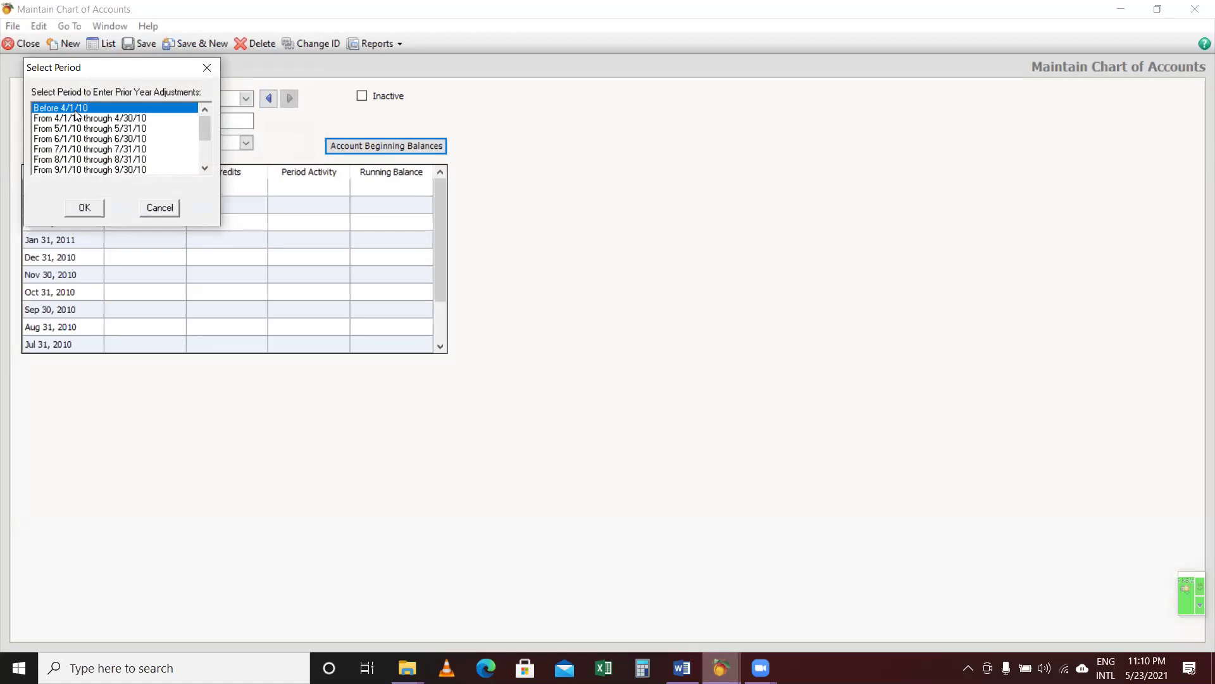
pyautogui.click(205, 168)
pyautogui.click(205, 168)
pyautogui.click(205, 168)
pyautogui.click(205, 168)
pyautogui.click(205, 168)
pyautogui.click(205, 168)
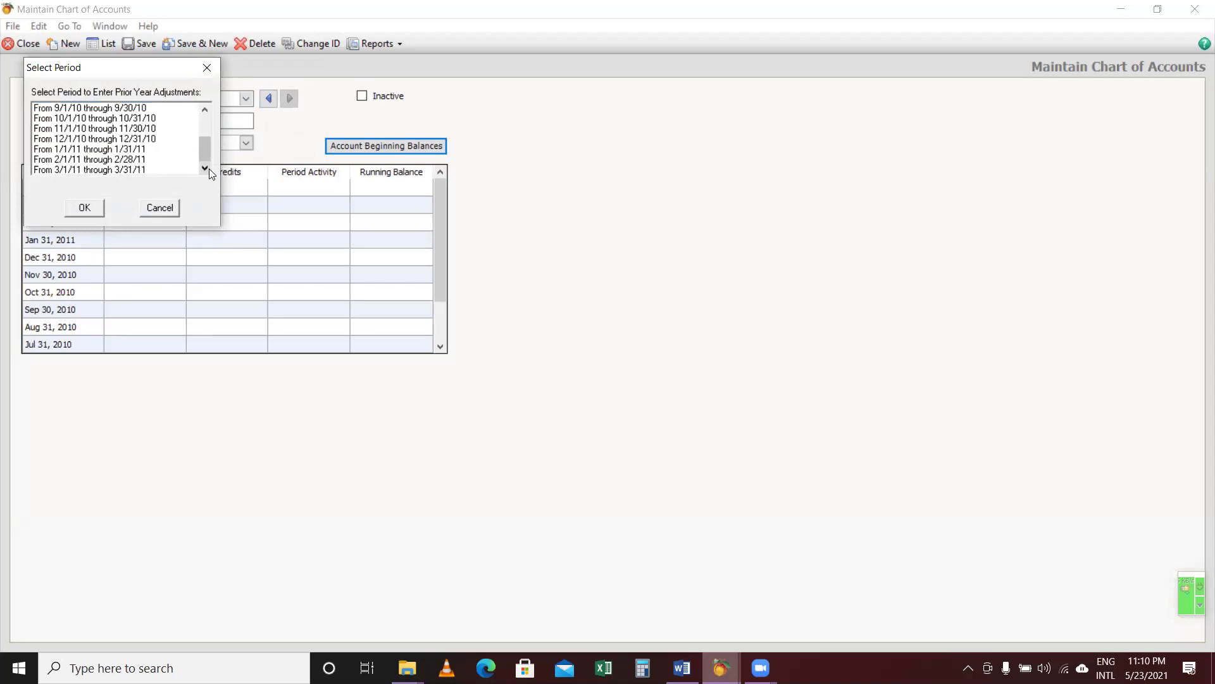
pyautogui.click(143, 171)
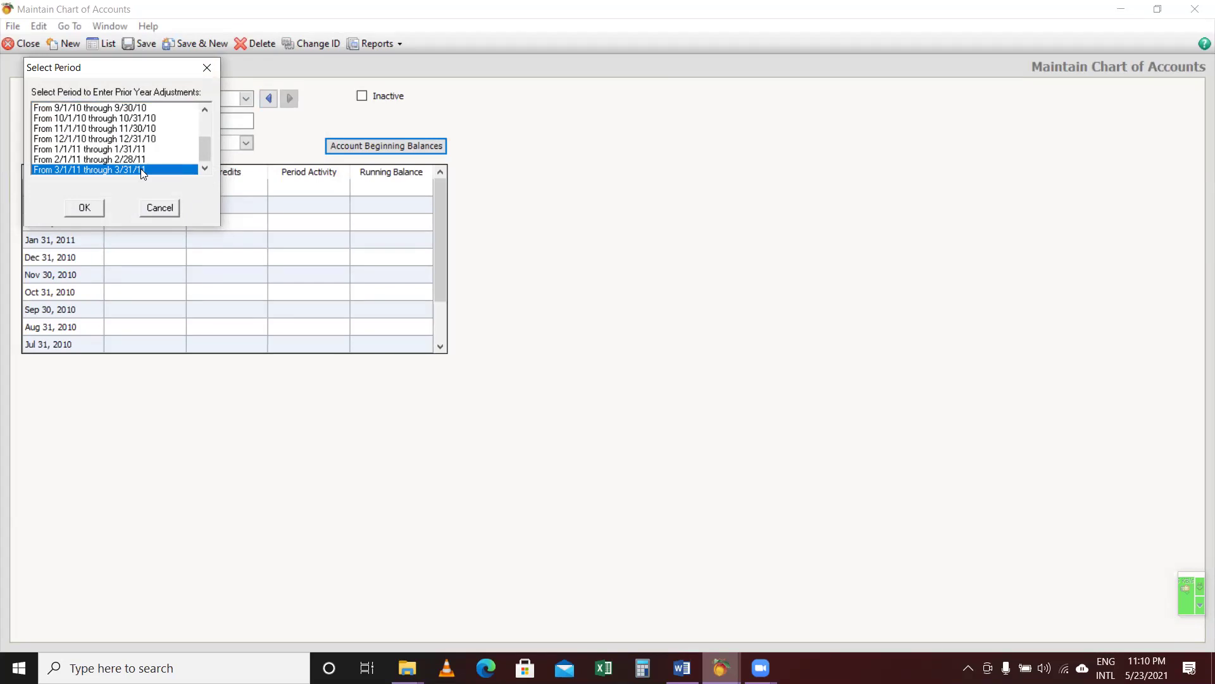
pyautogui.click(207, 67)
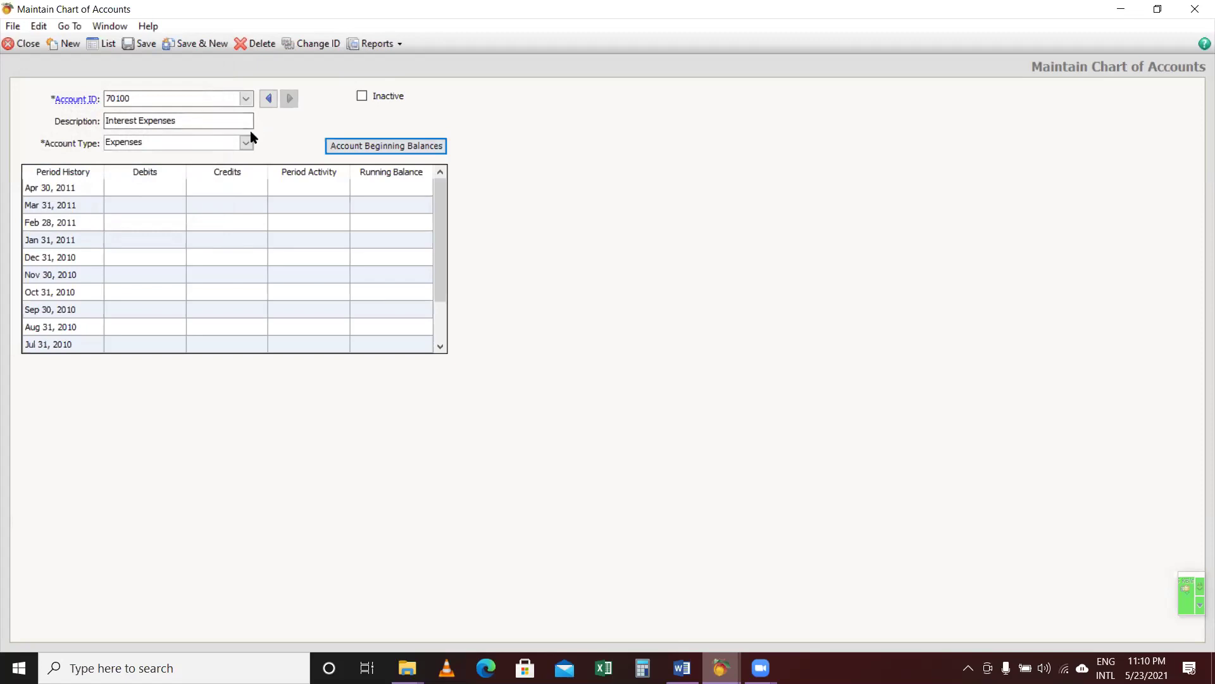
# From the Discount allowed account, view the prior year adjustments for 3/1/11 through 3/31/11, then close them and the chart of accounts maintenance.
pyautogui.click(270, 98)
pyautogui.click(270, 98)
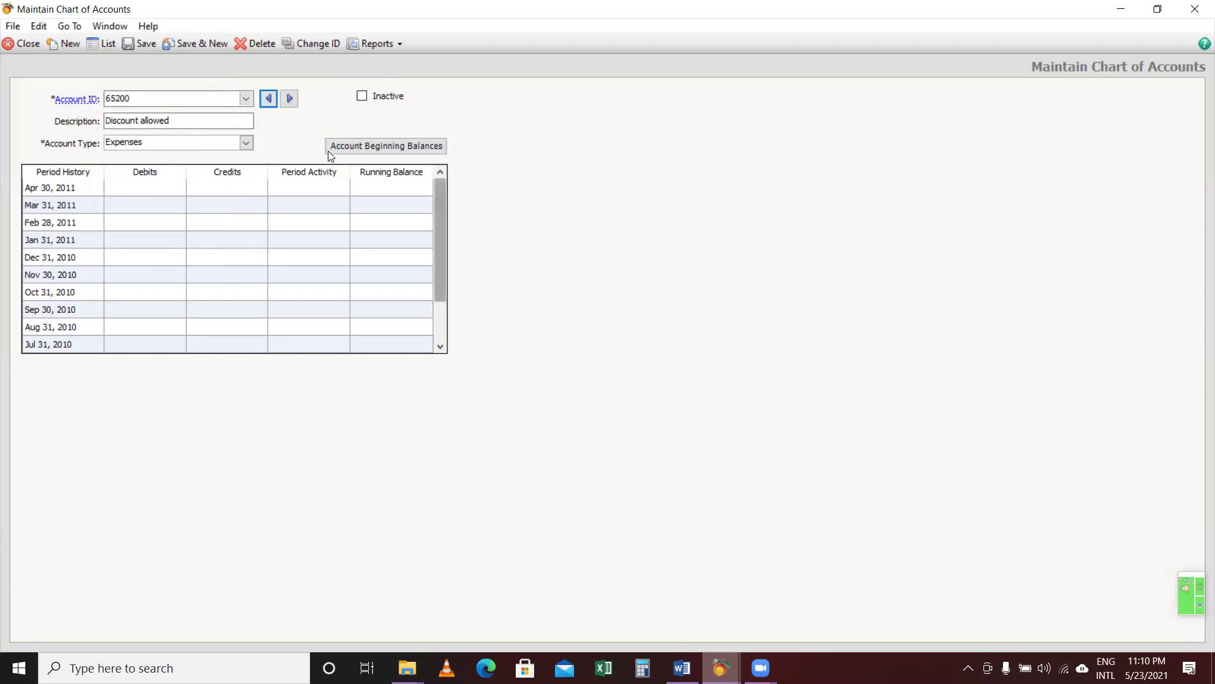
pyautogui.click(356, 153)
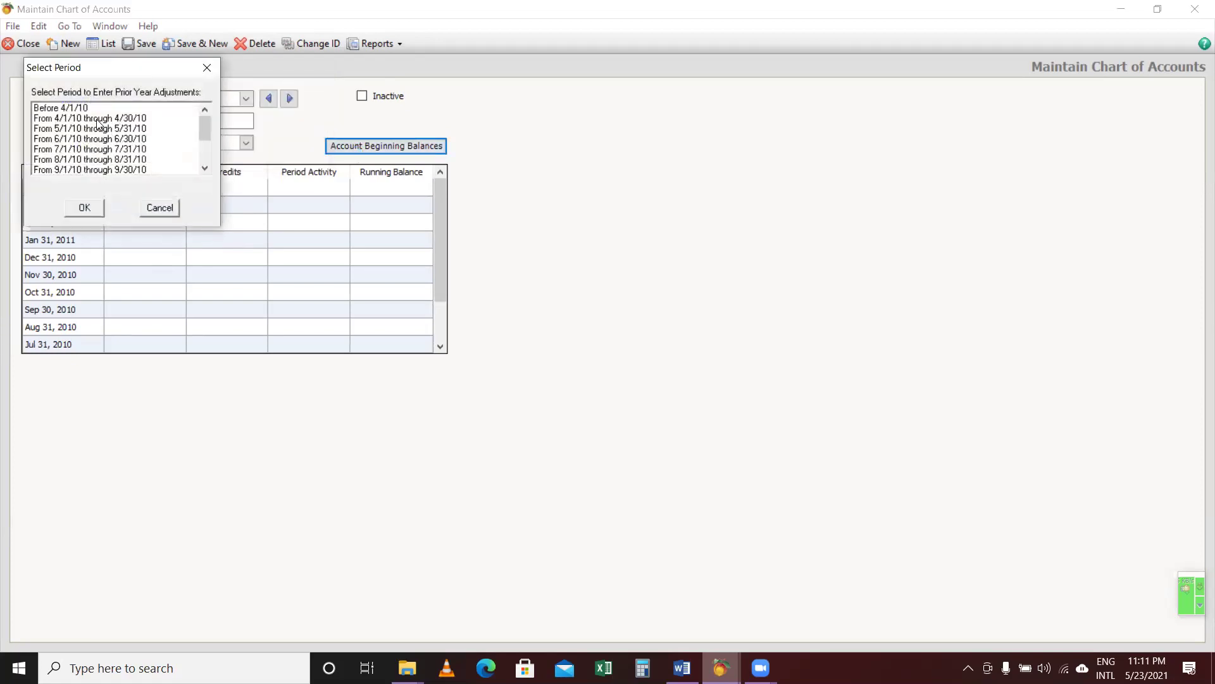
pyautogui.click(204, 168)
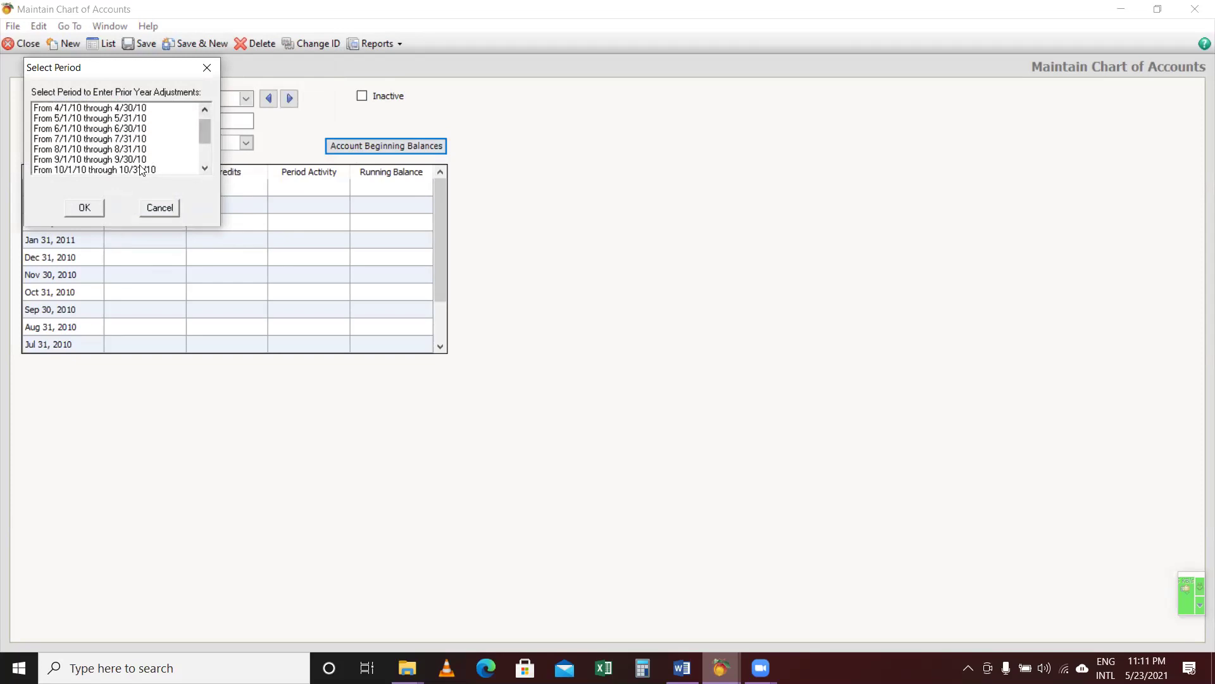
pyautogui.click(204, 168)
pyautogui.click(204, 168)
pyautogui.click(204, 168)
pyautogui.click(204, 168)
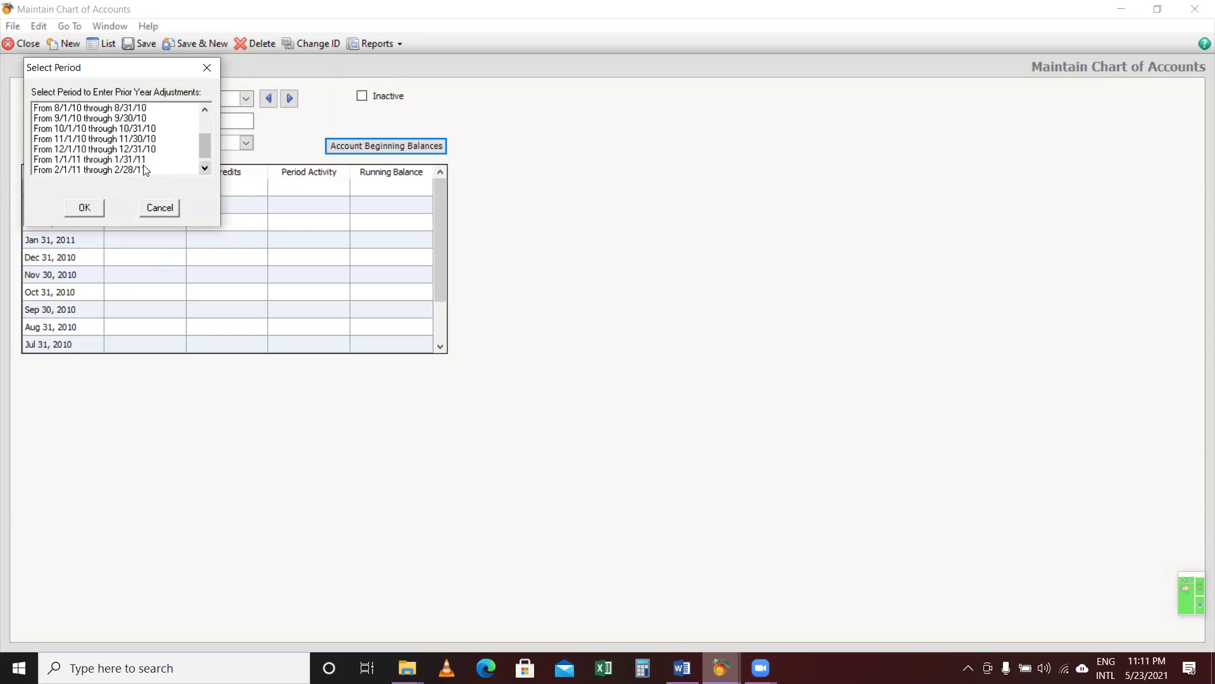
pyautogui.click(205, 167)
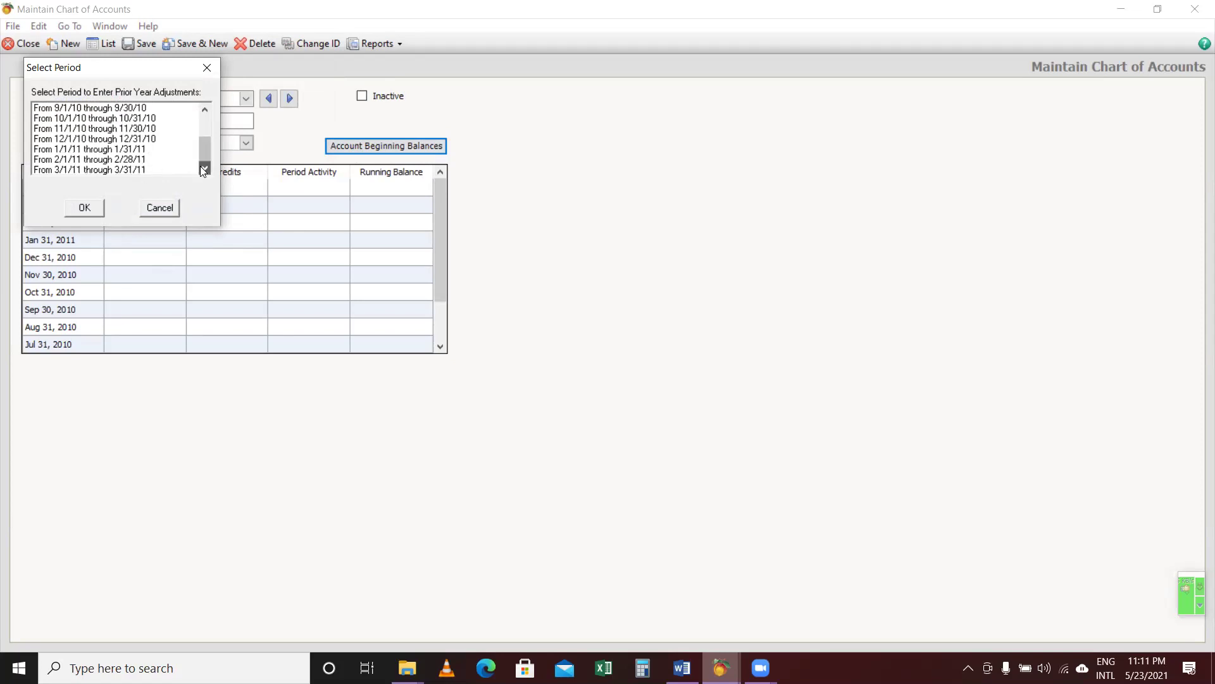
pyautogui.click(132, 169)
pyautogui.click(85, 208)
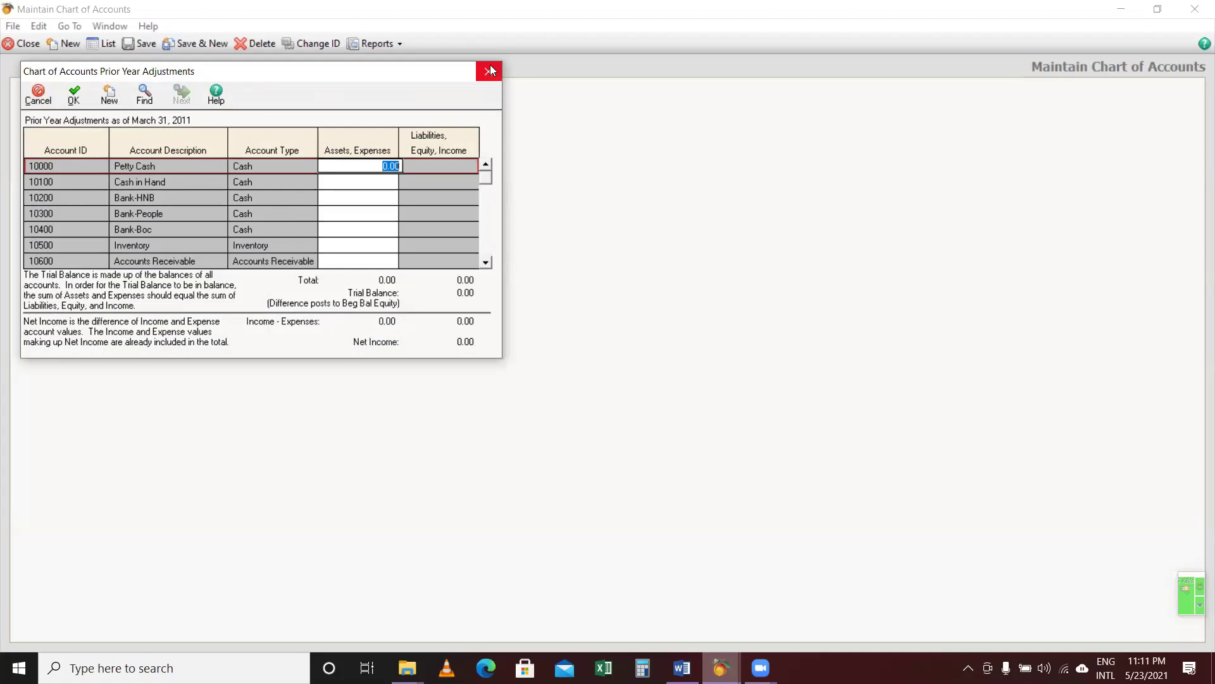
pyautogui.click(692, 89)
pyautogui.click(497, 75)
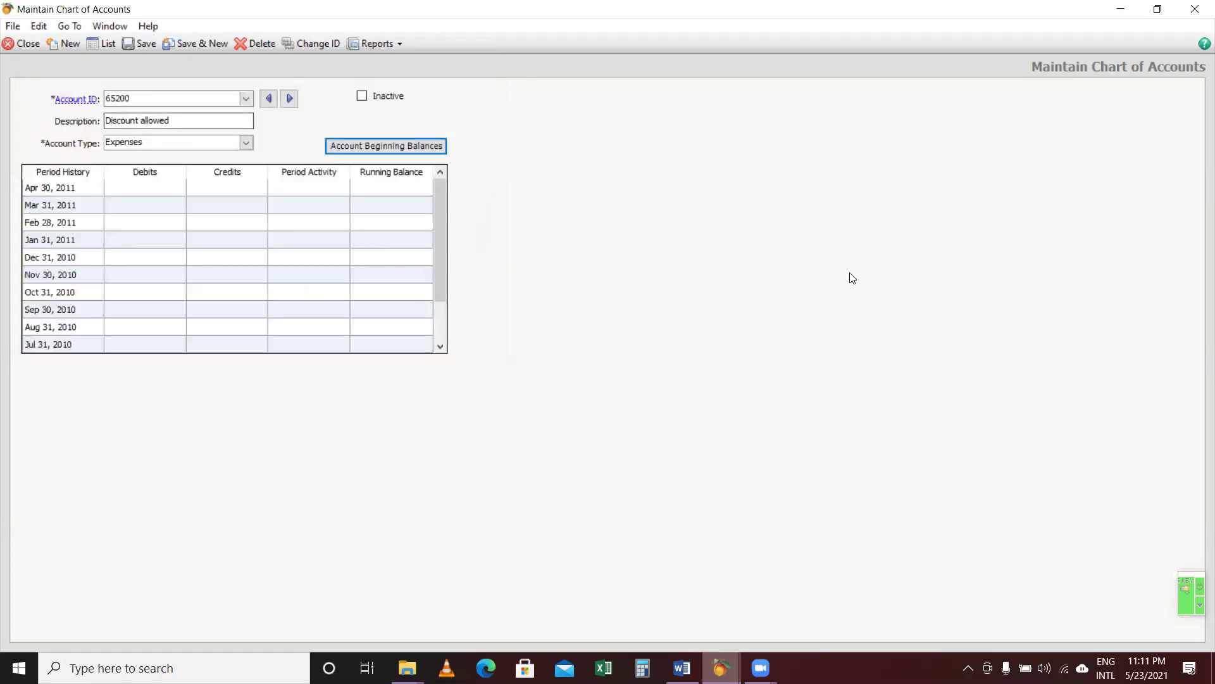
pyautogui.click(1196, 10)
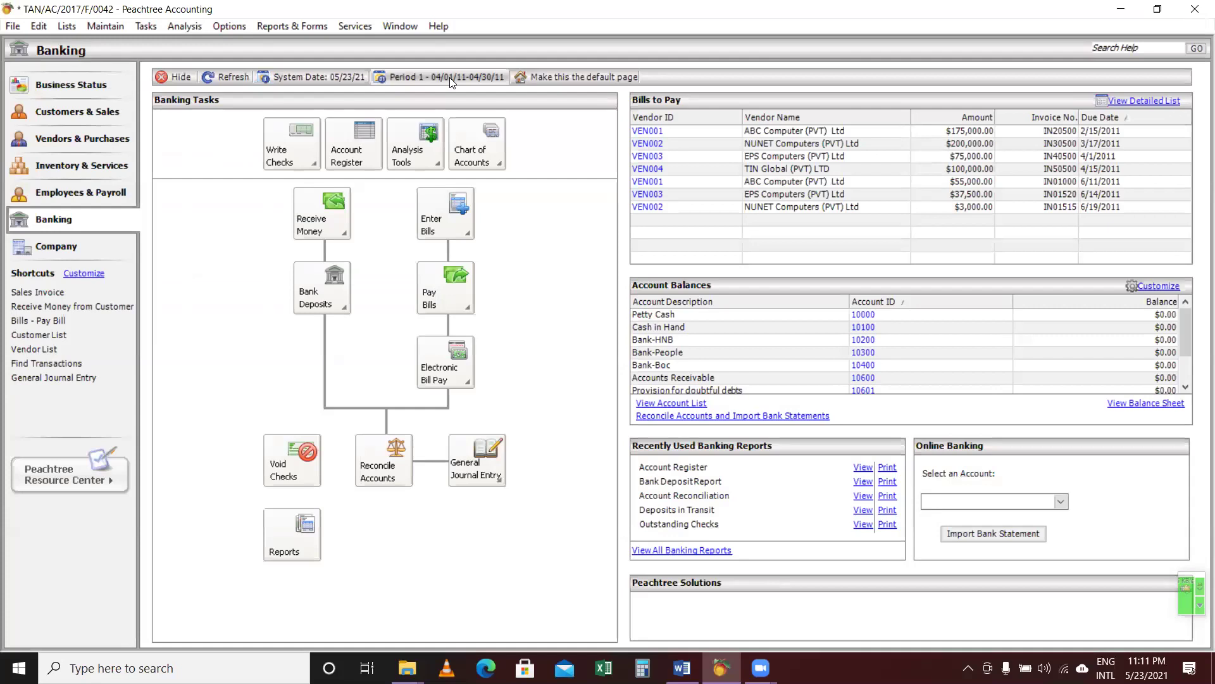
# Change the accounting period to 02 - May 01, 2011 to May 31, 2011, printing the listed reports and declining the Internal Accounting Review.
pyautogui.click(452, 79)
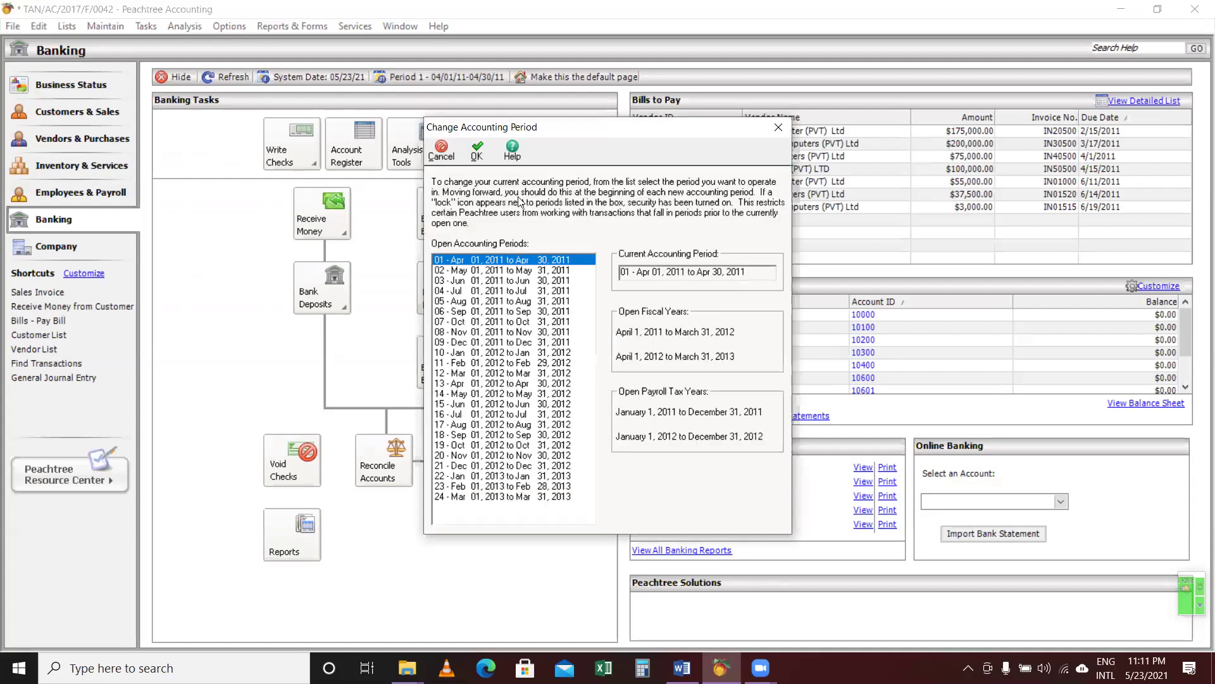
pyautogui.click(559, 270)
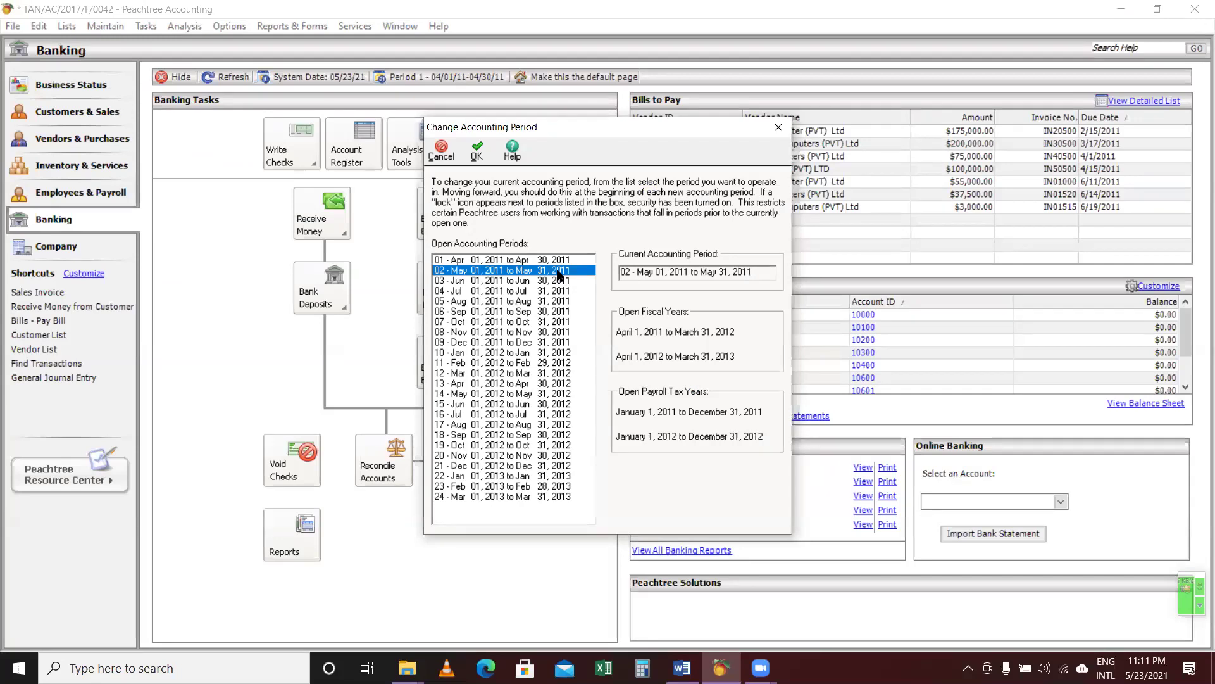
pyautogui.click(477, 155)
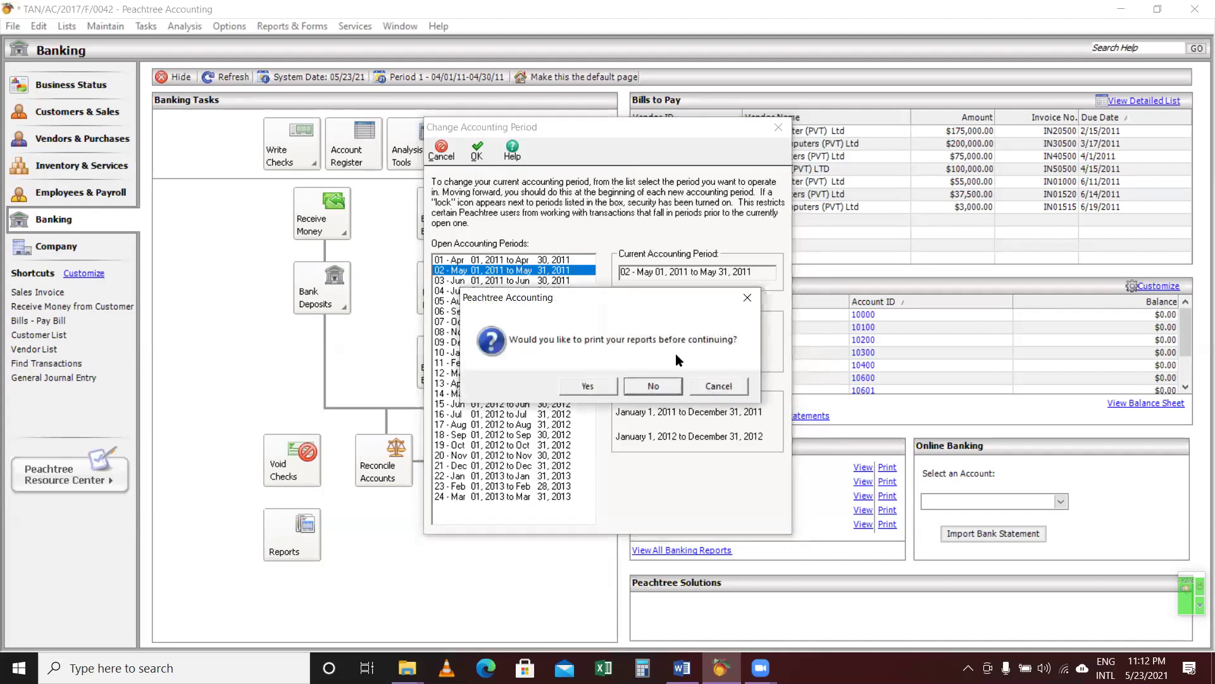
pyautogui.click(589, 386)
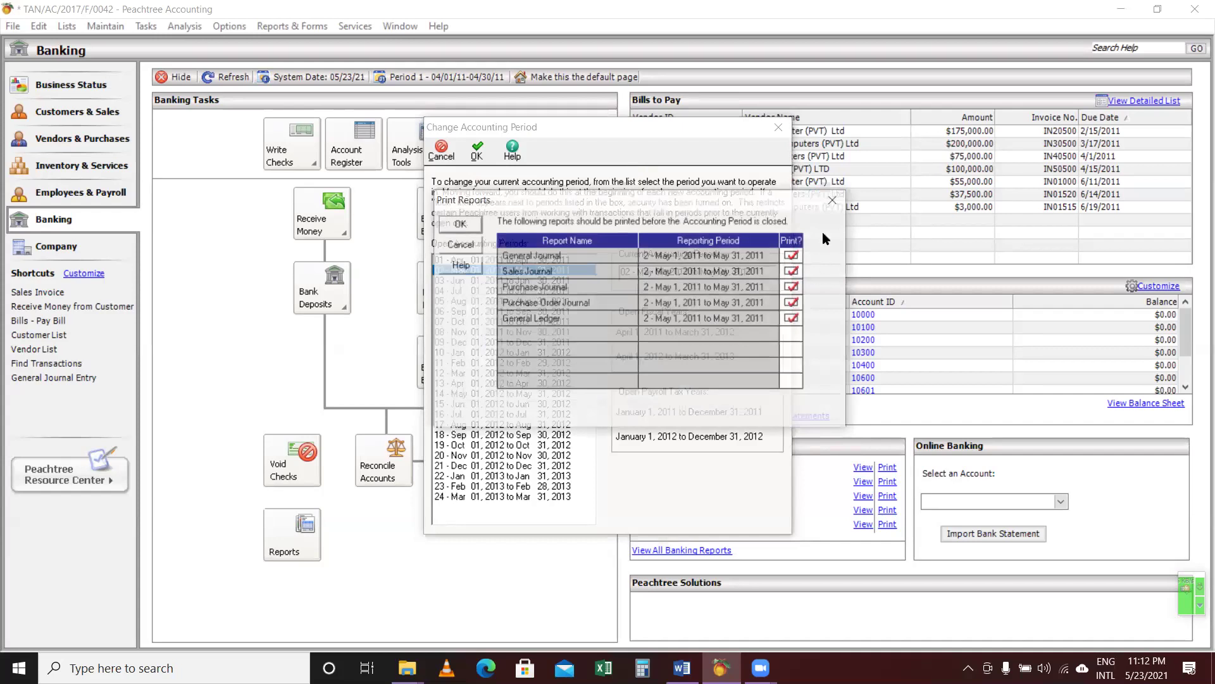
pyautogui.click(456, 222)
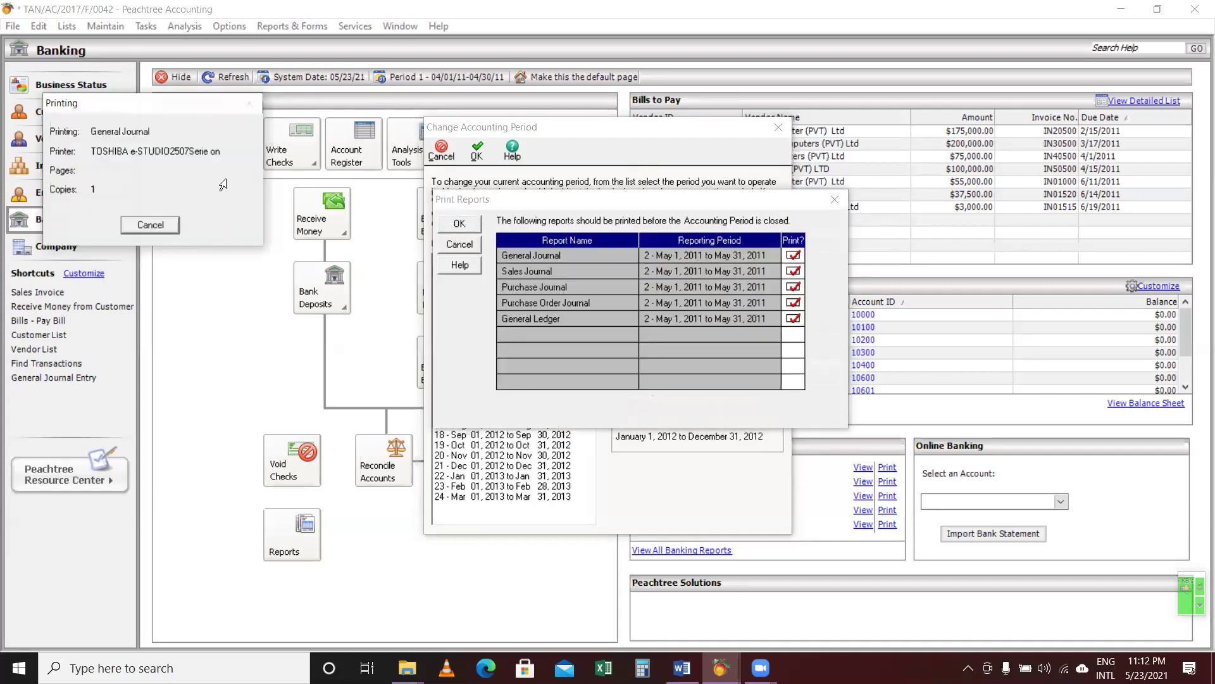
pyautogui.hotkey('alt', 'Tab')
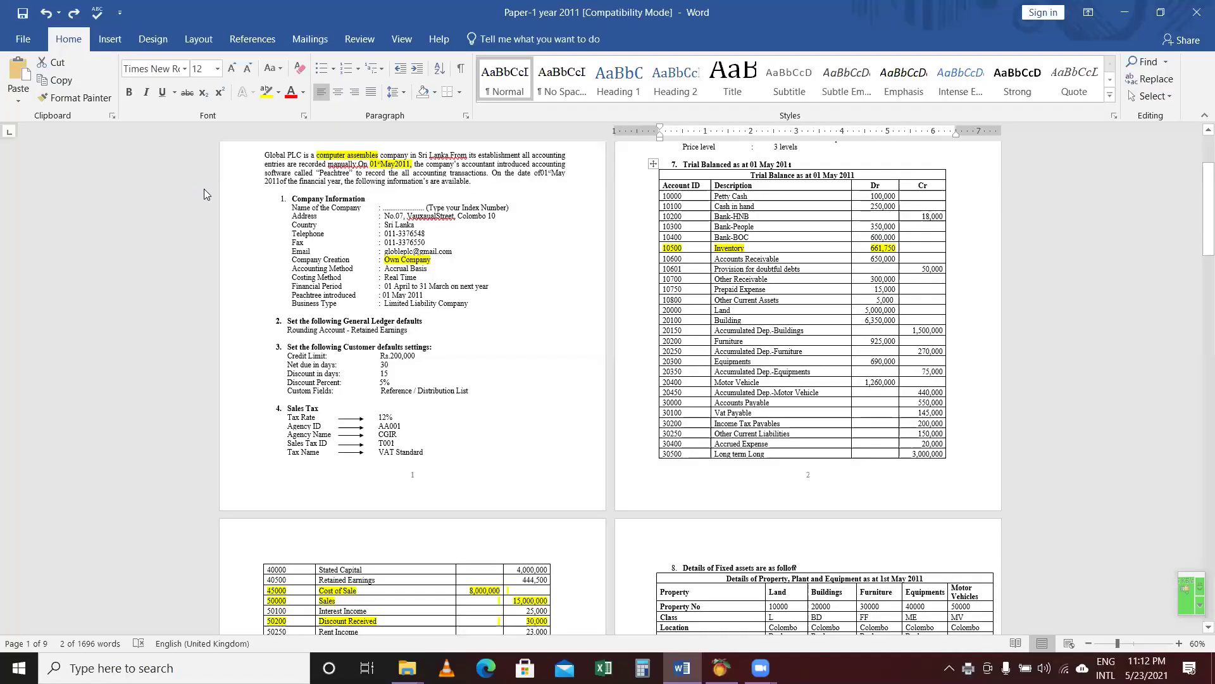
pyautogui.hotkey('alt', 'Tab')
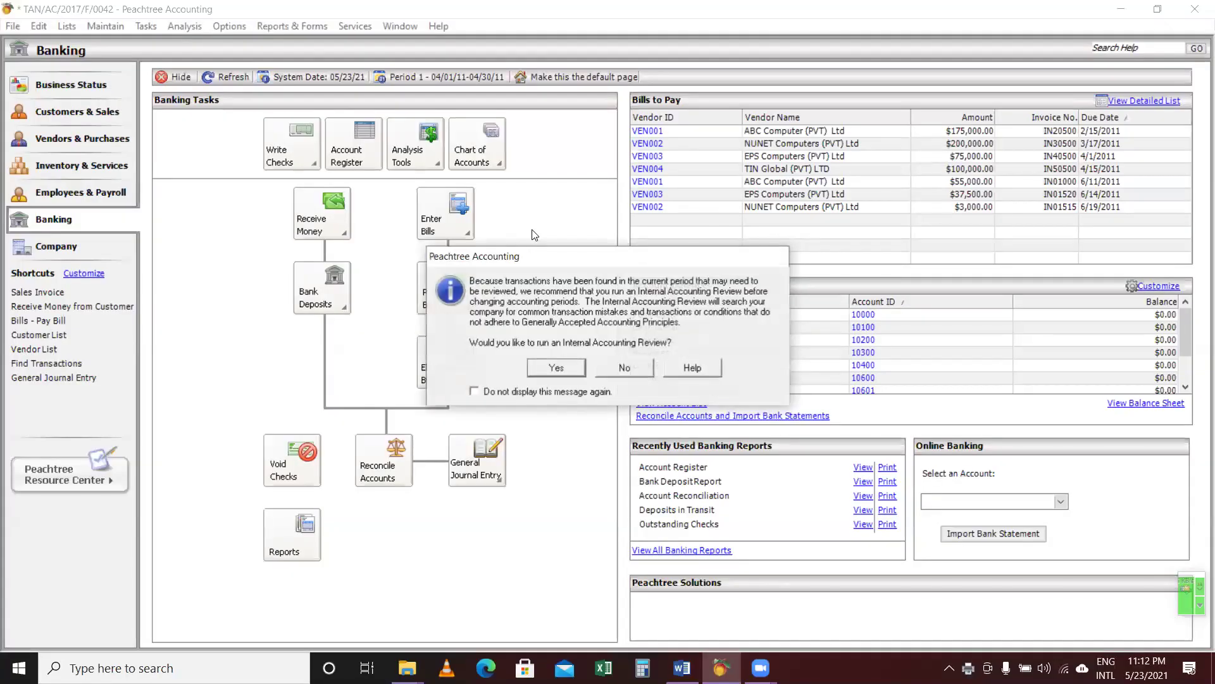
pyautogui.click(631, 373)
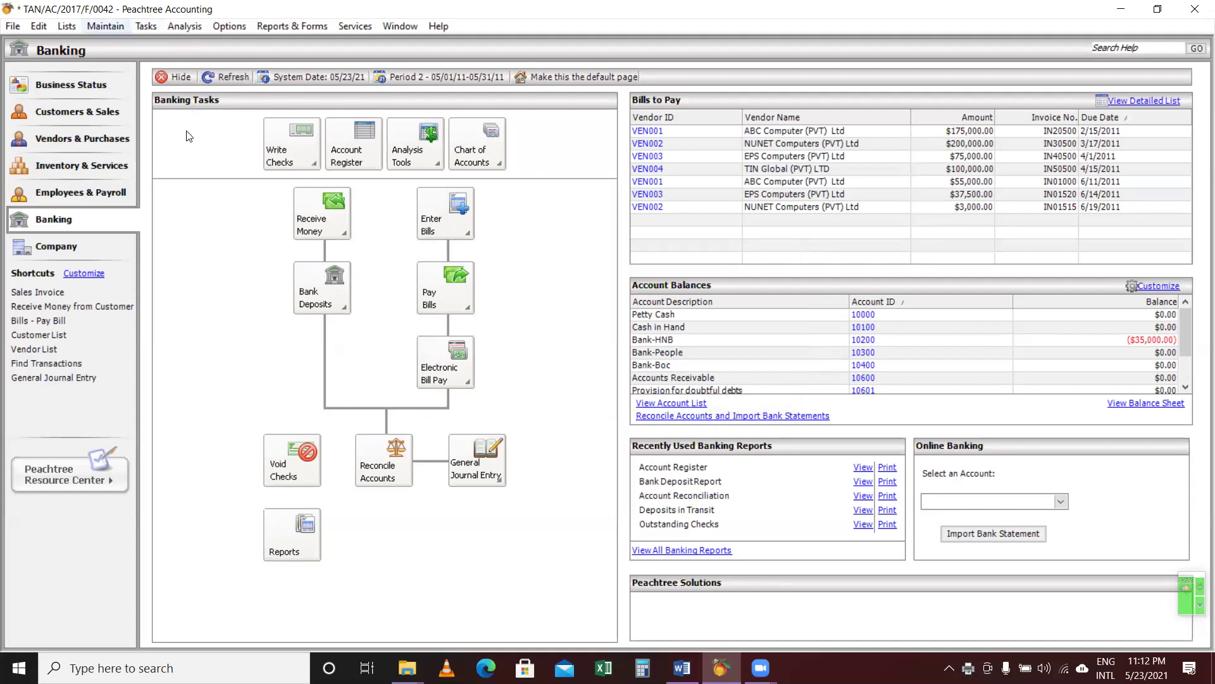
# Reopen chart of accounts maintenance, check which account beginning balance periods are offered, then cancel and close the window.
pyautogui.hotkey('alt', 'm')
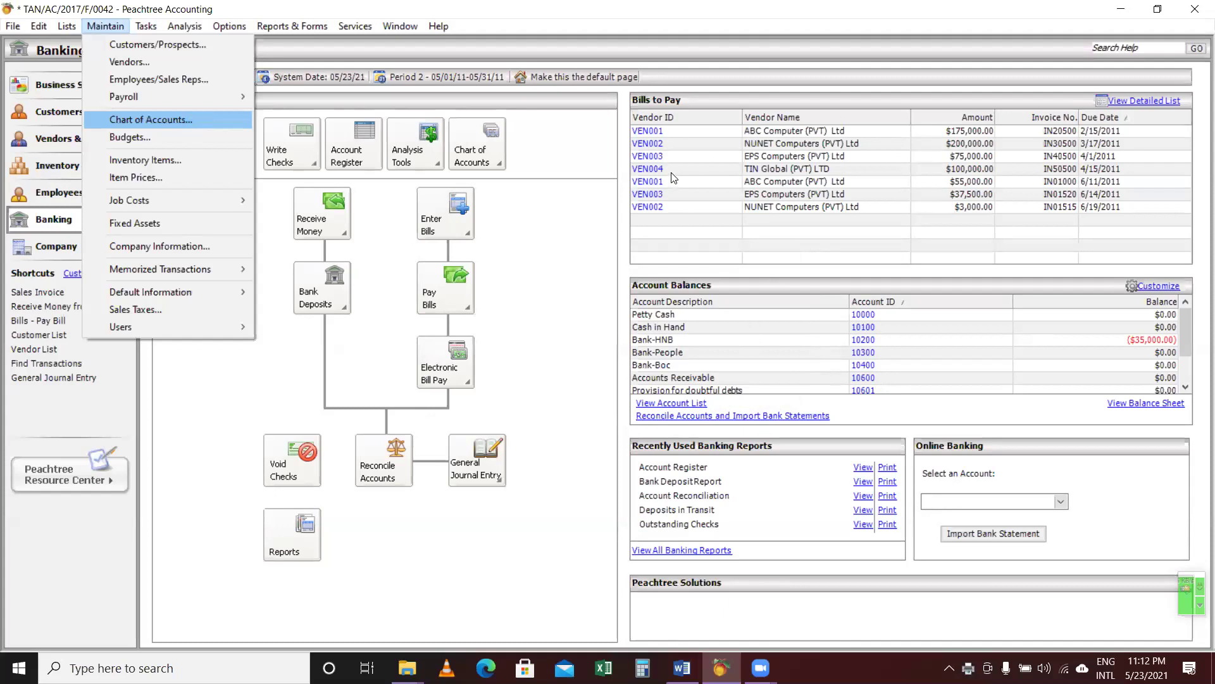
pyautogui.press('Return')
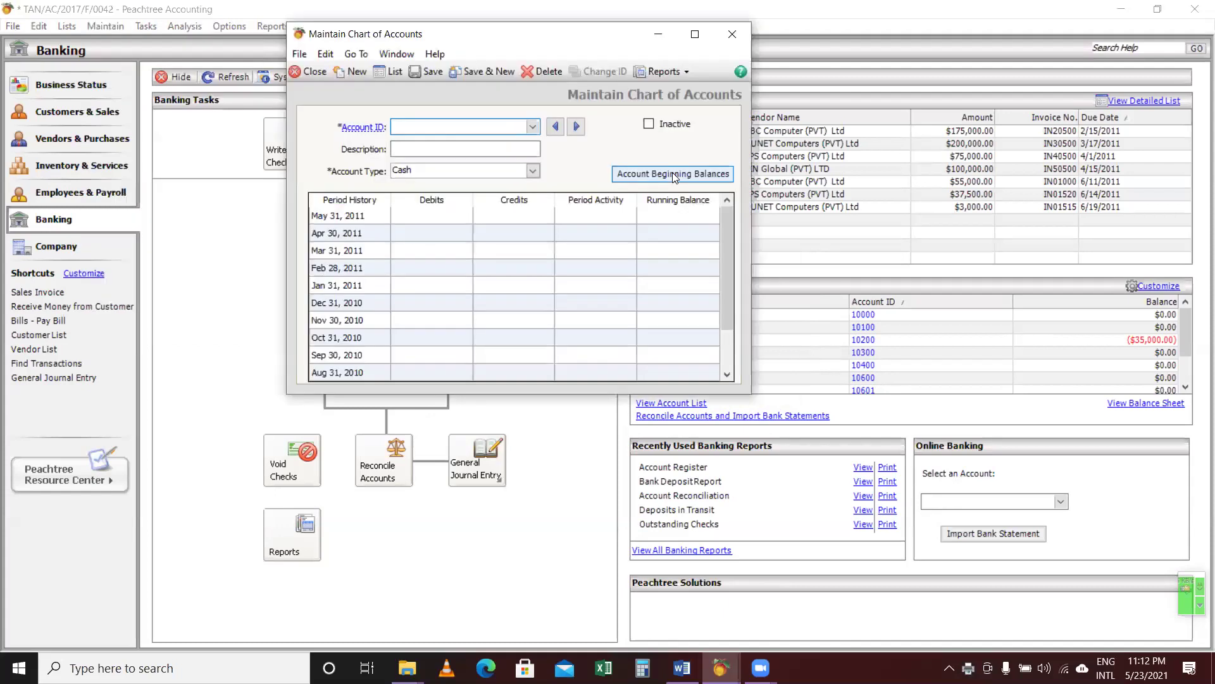
pyautogui.click(491, 196)
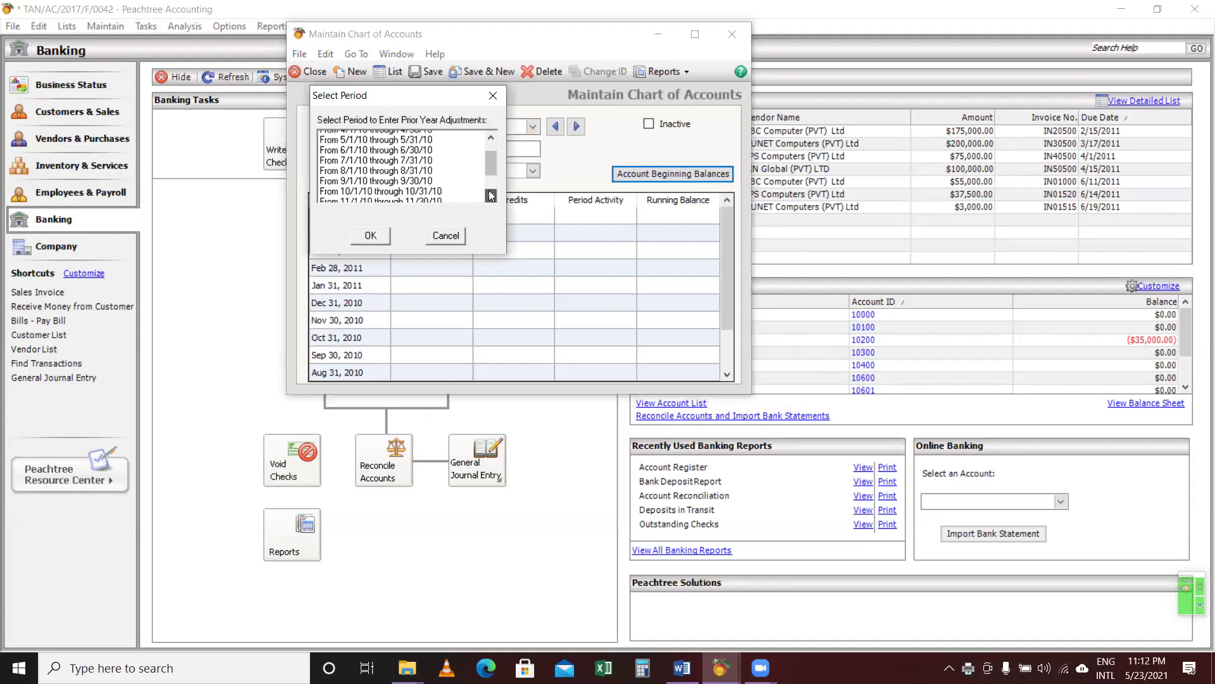
pyautogui.click(491, 196)
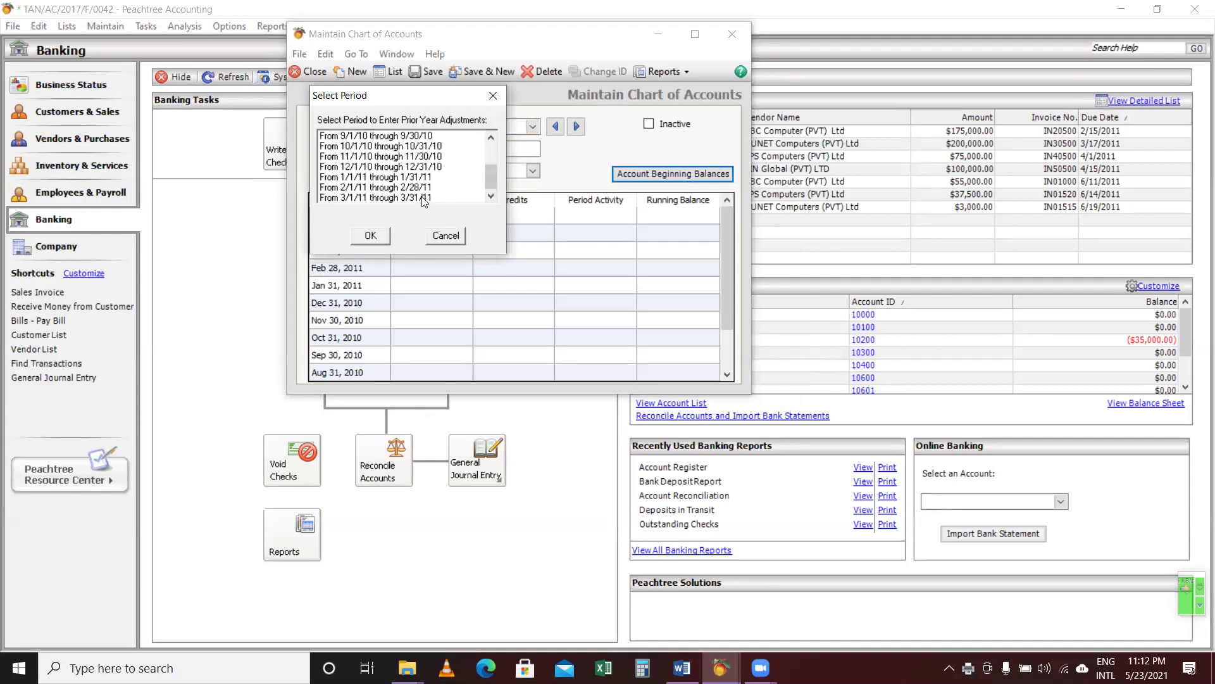
pyautogui.click(447, 239)
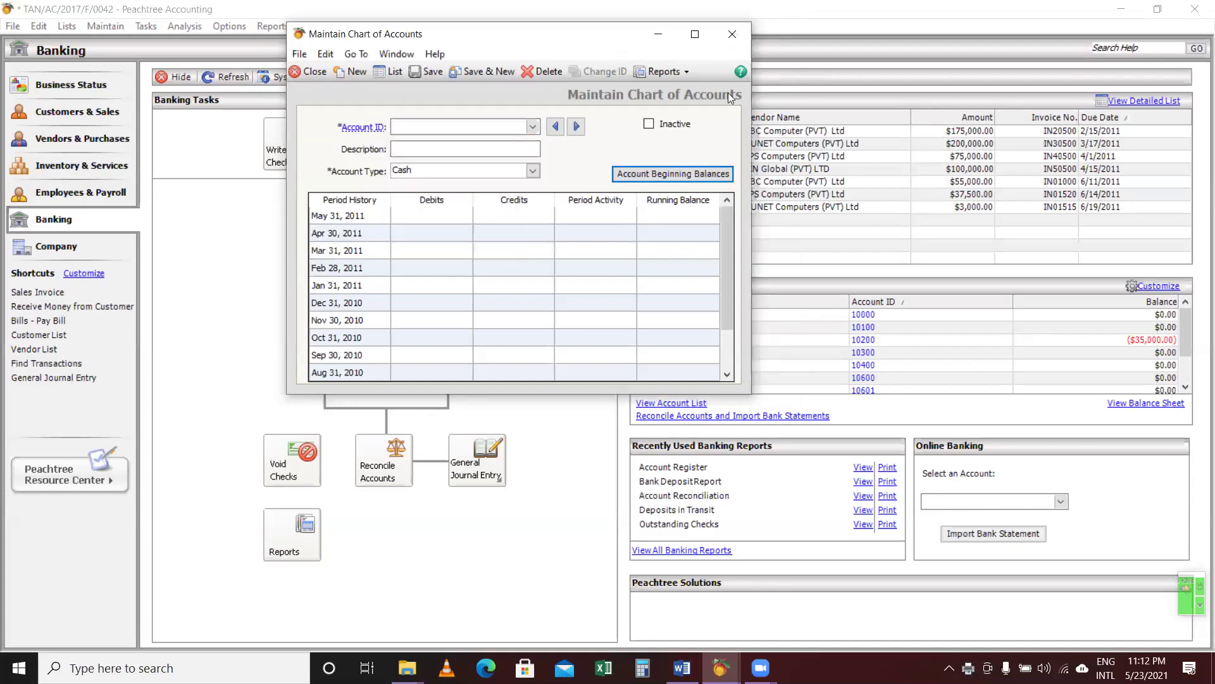
pyautogui.click(733, 30)
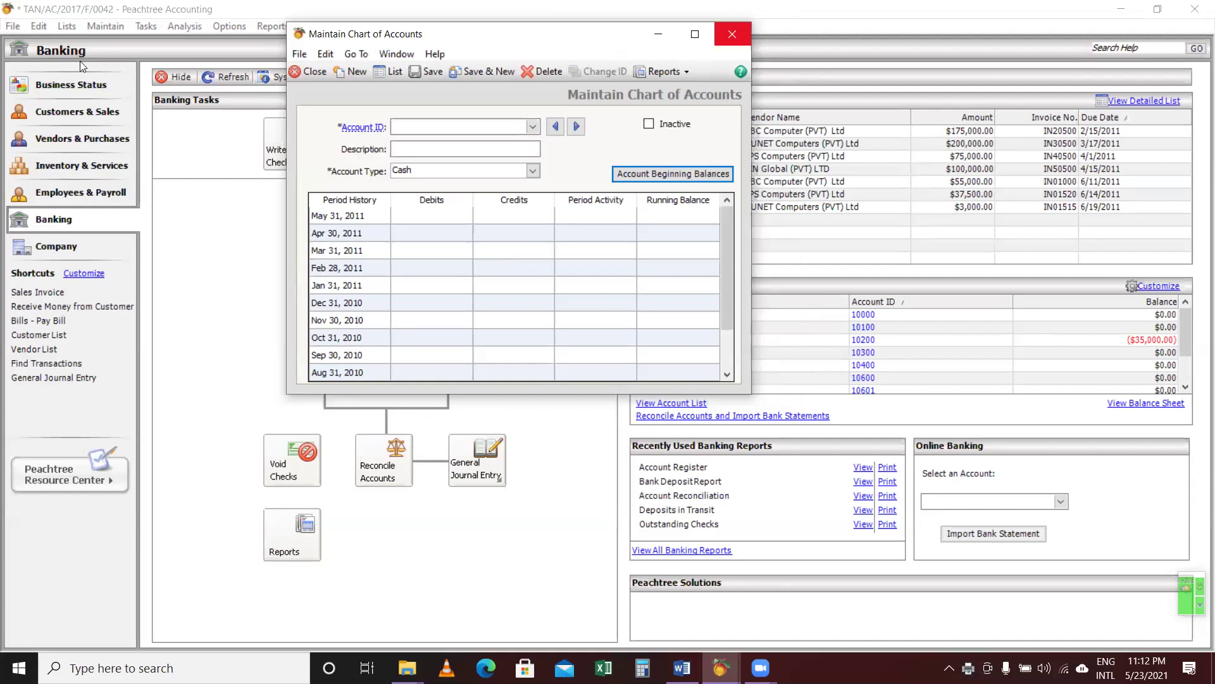
# Review the company information record, including its posting and accounting methods, and close it.
pyautogui.hotkey('alt', 'm')
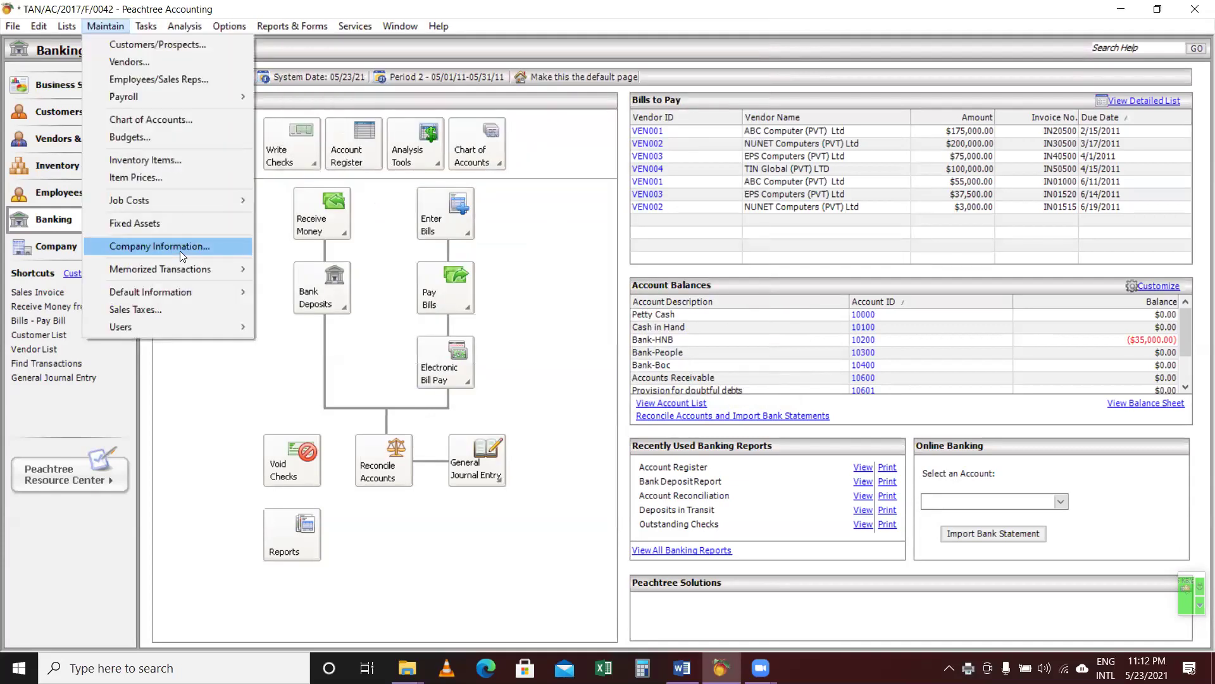
pyautogui.click(179, 250)
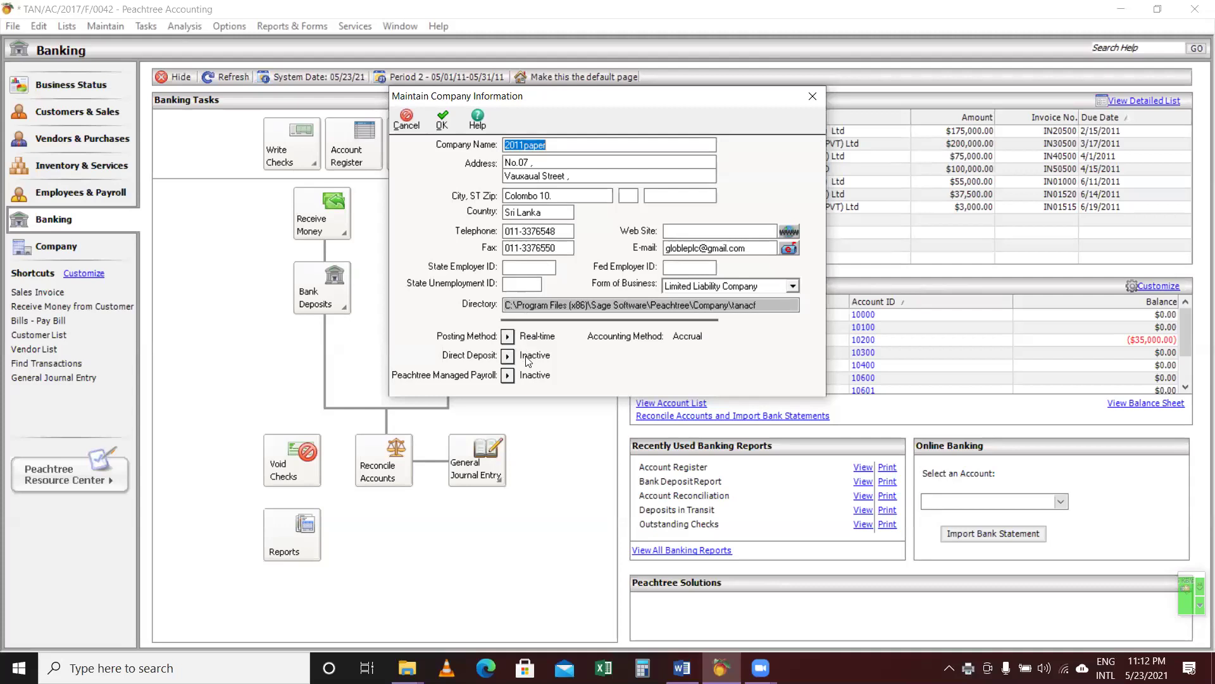
pyautogui.click(442, 119)
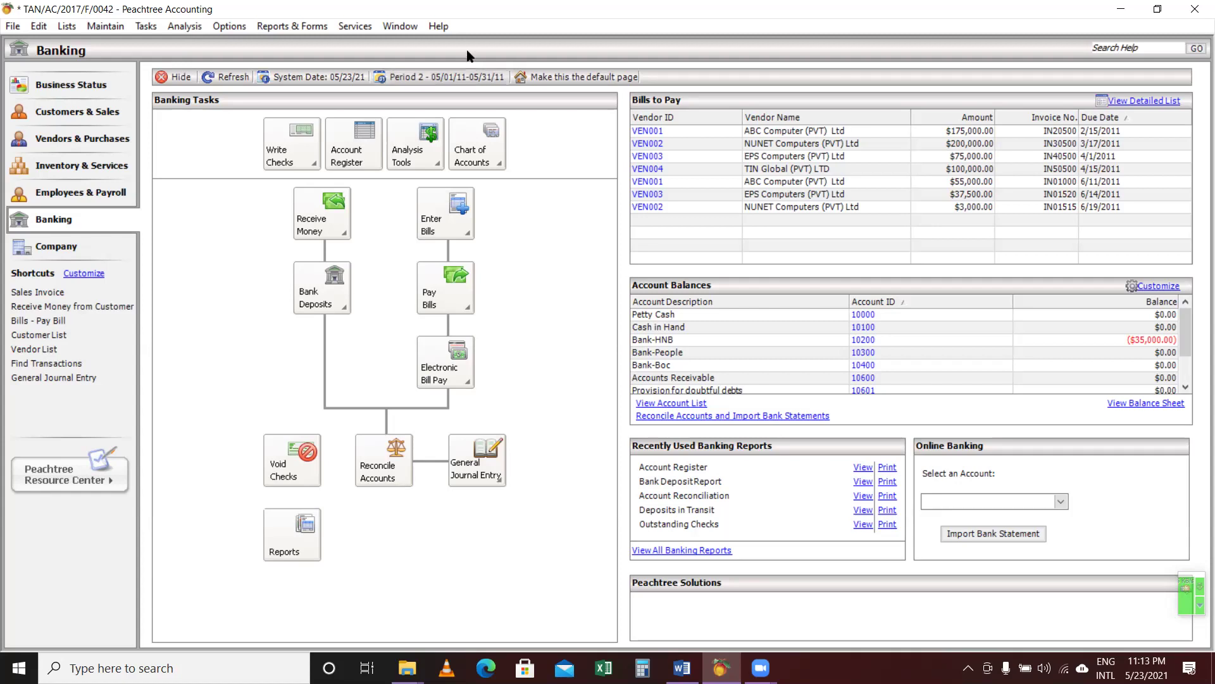
pyautogui.click(457, 76)
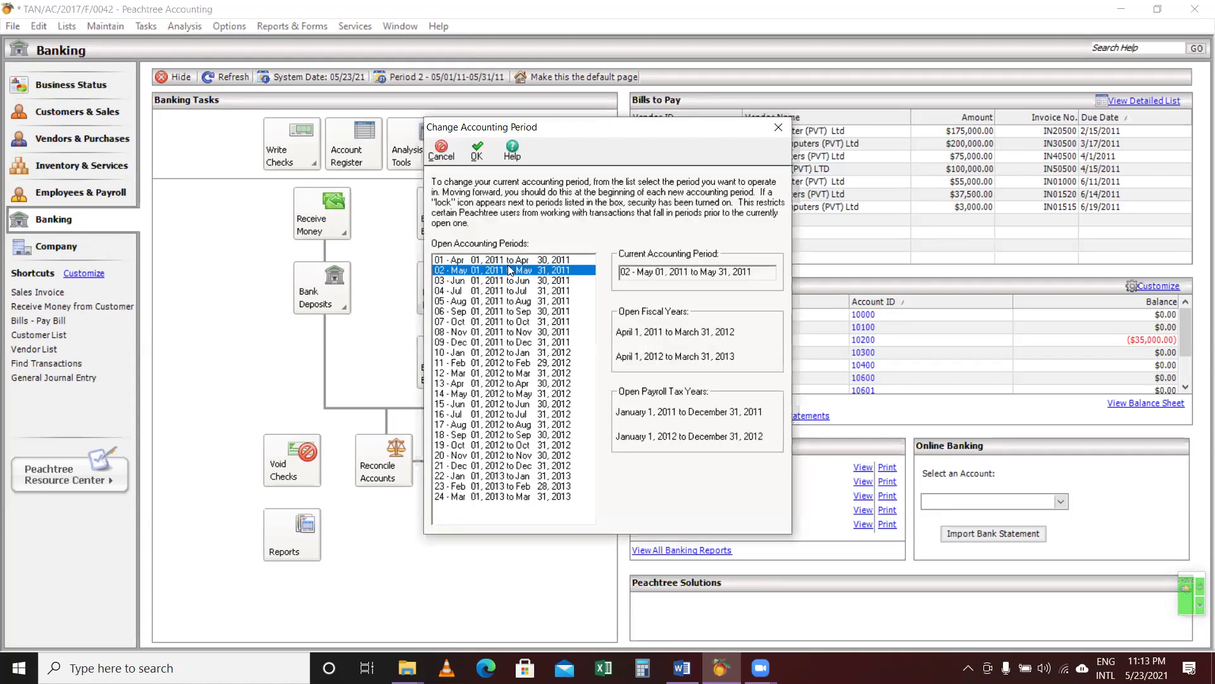
pyautogui.click(505, 264)
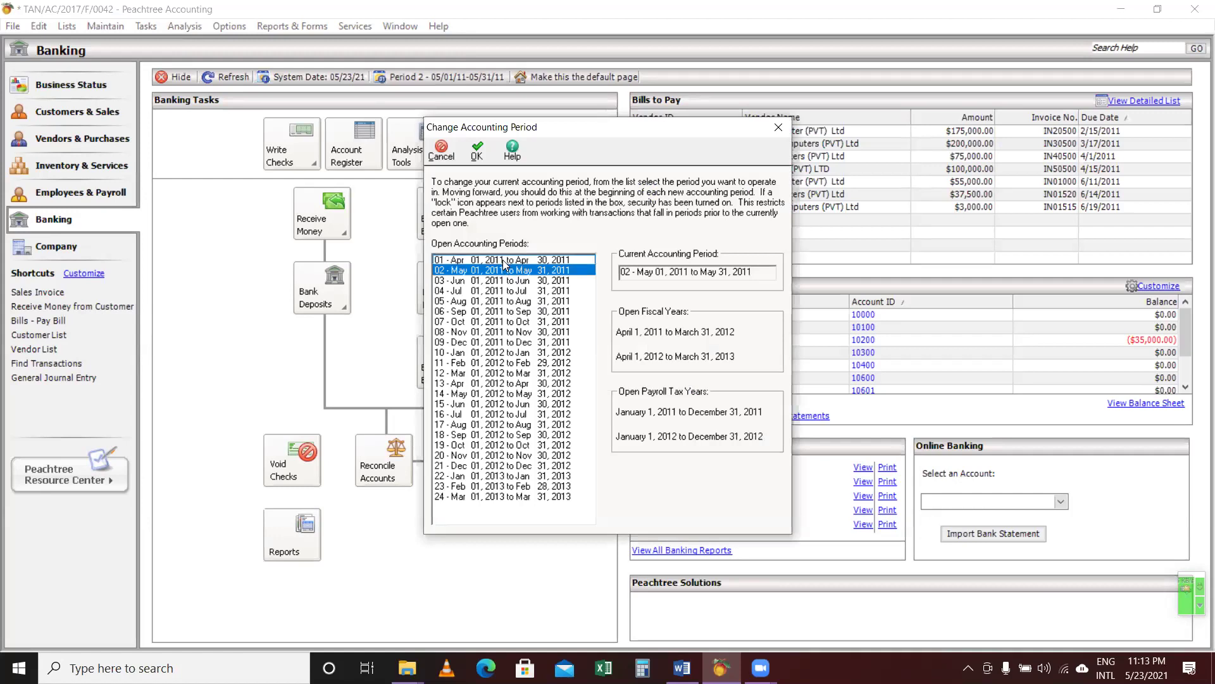
pyautogui.click(505, 261)
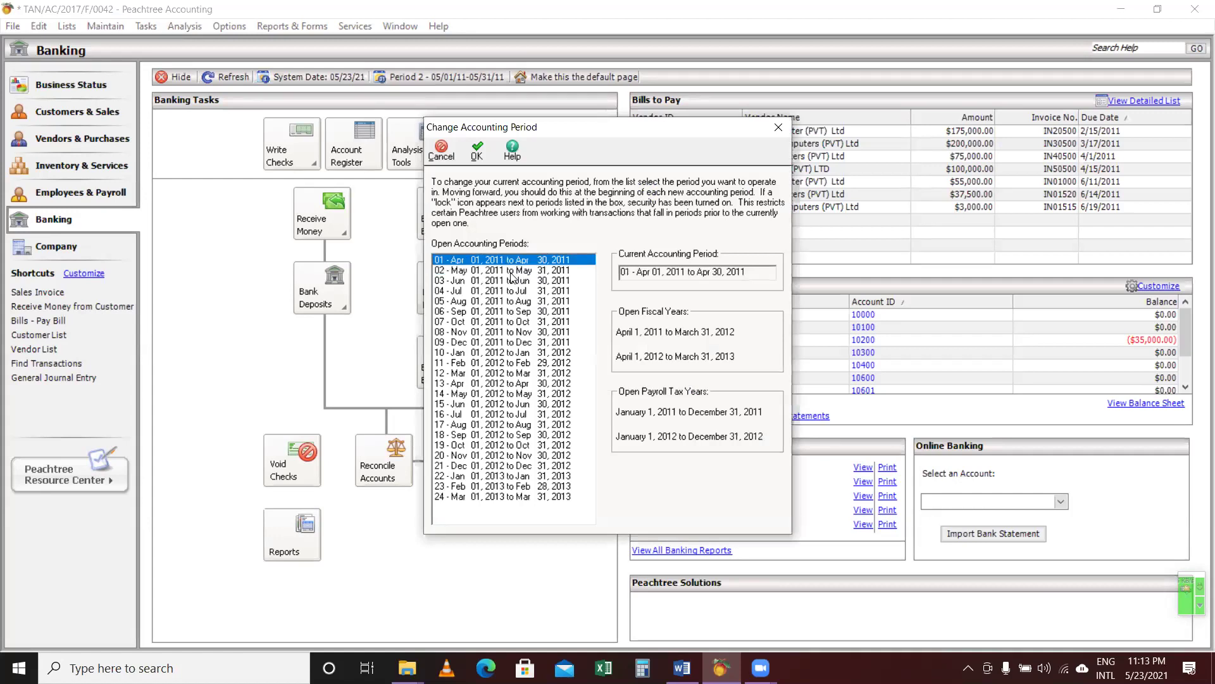
pyautogui.click(512, 271)
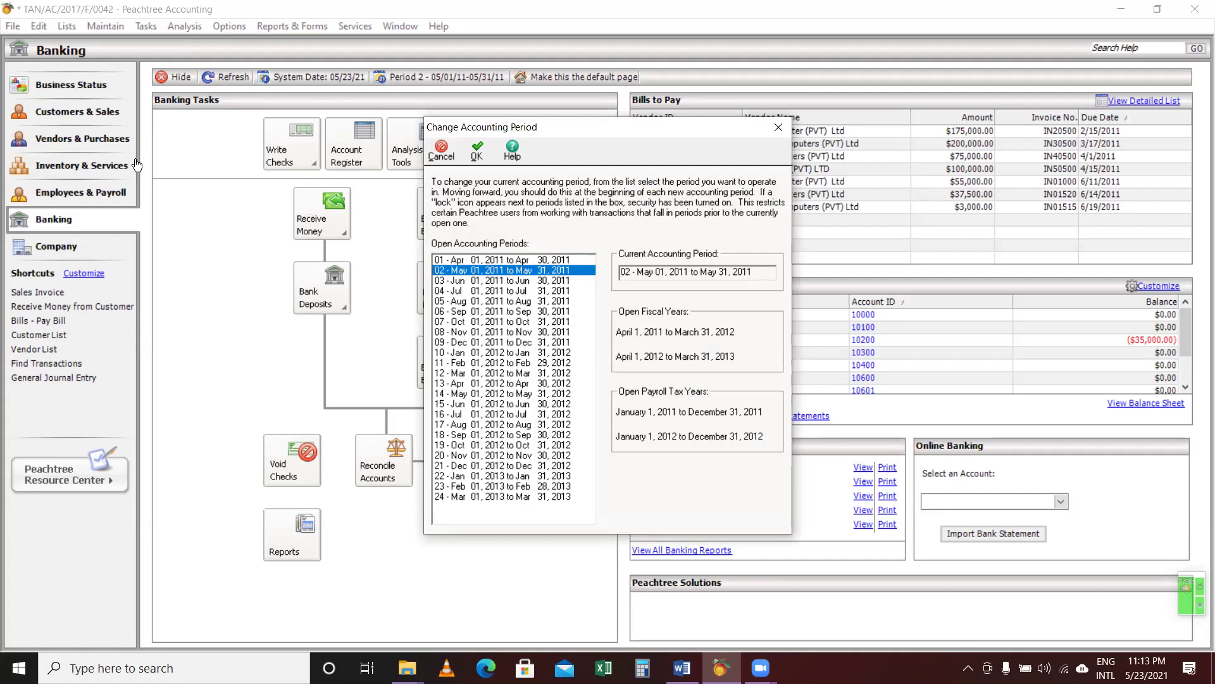
pyautogui.press('Escape')
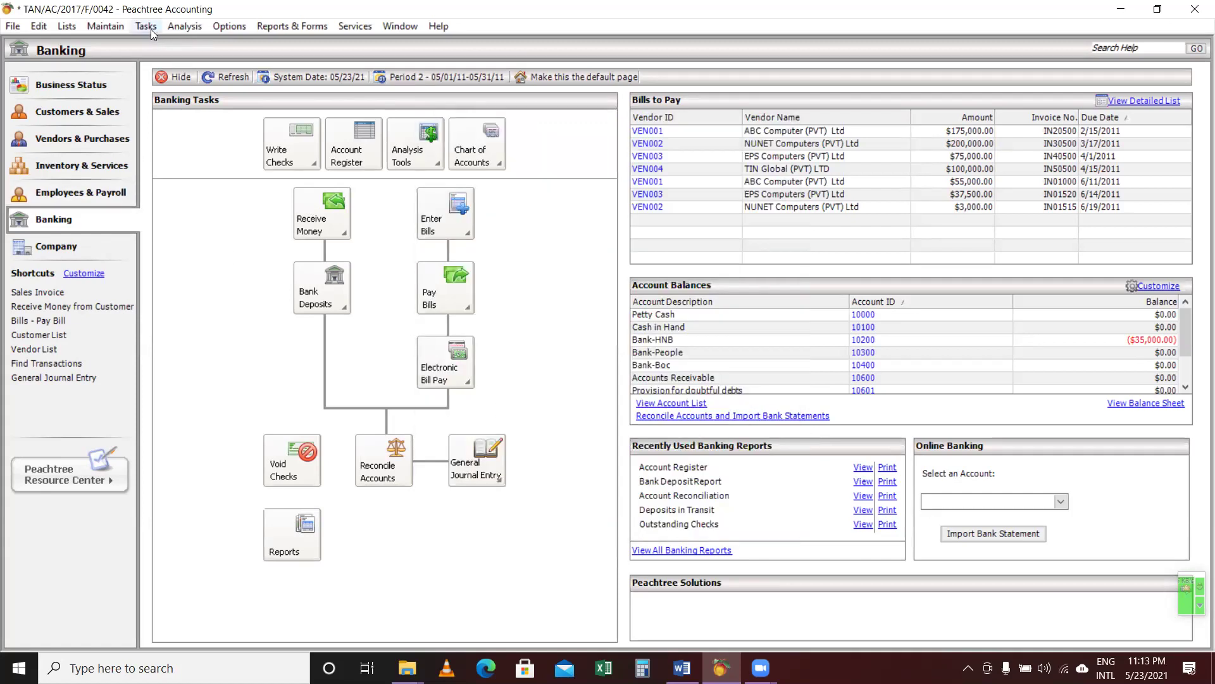
# View the Chart of Accounts report as of May 31, 2011 from chart of accounts maintenance, and open the report options.
pyautogui.click(111, 29)
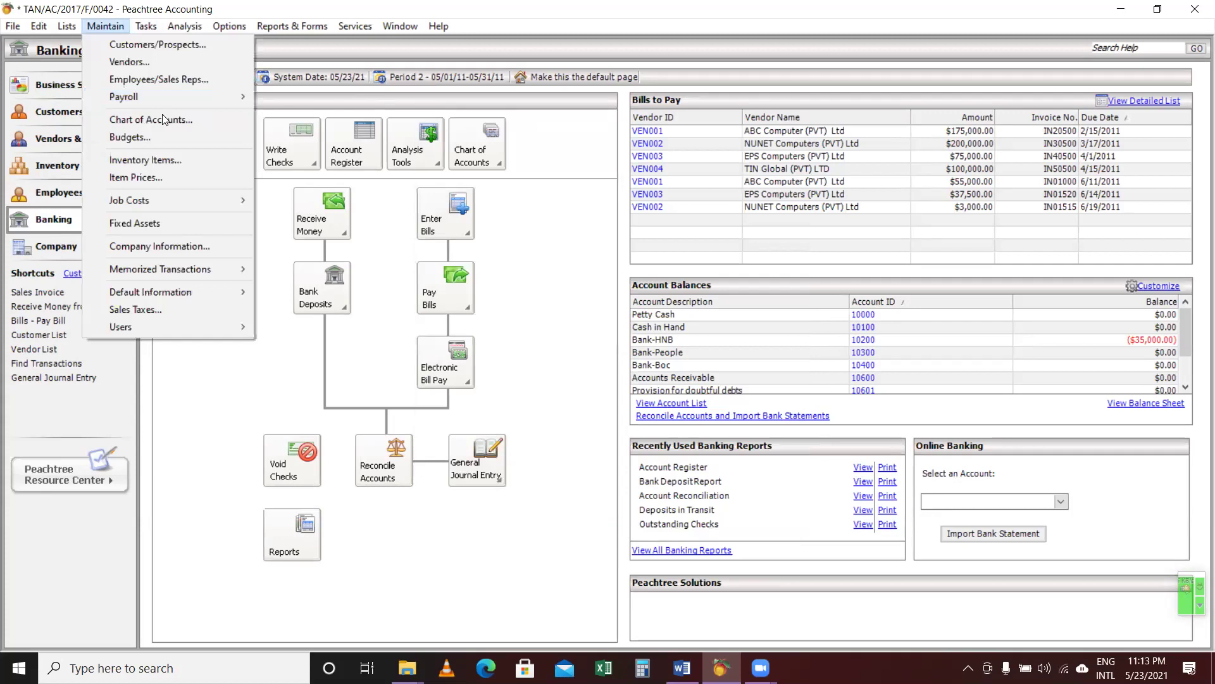
pyautogui.click(163, 118)
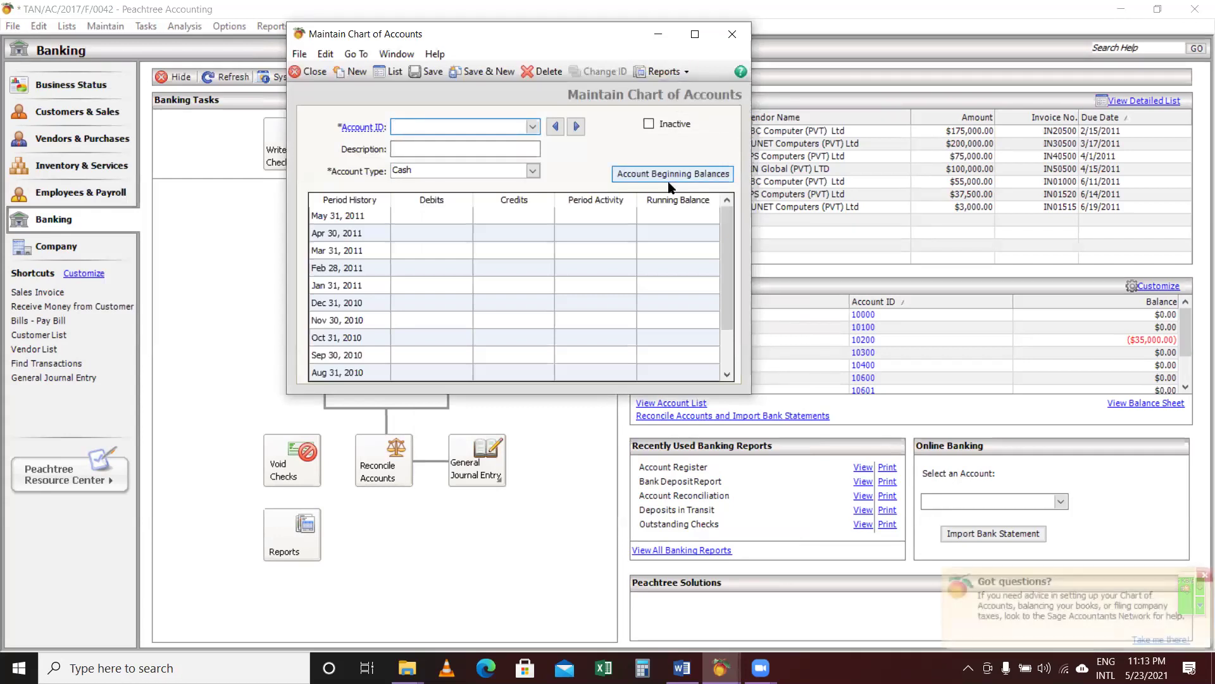
pyautogui.click(665, 72)
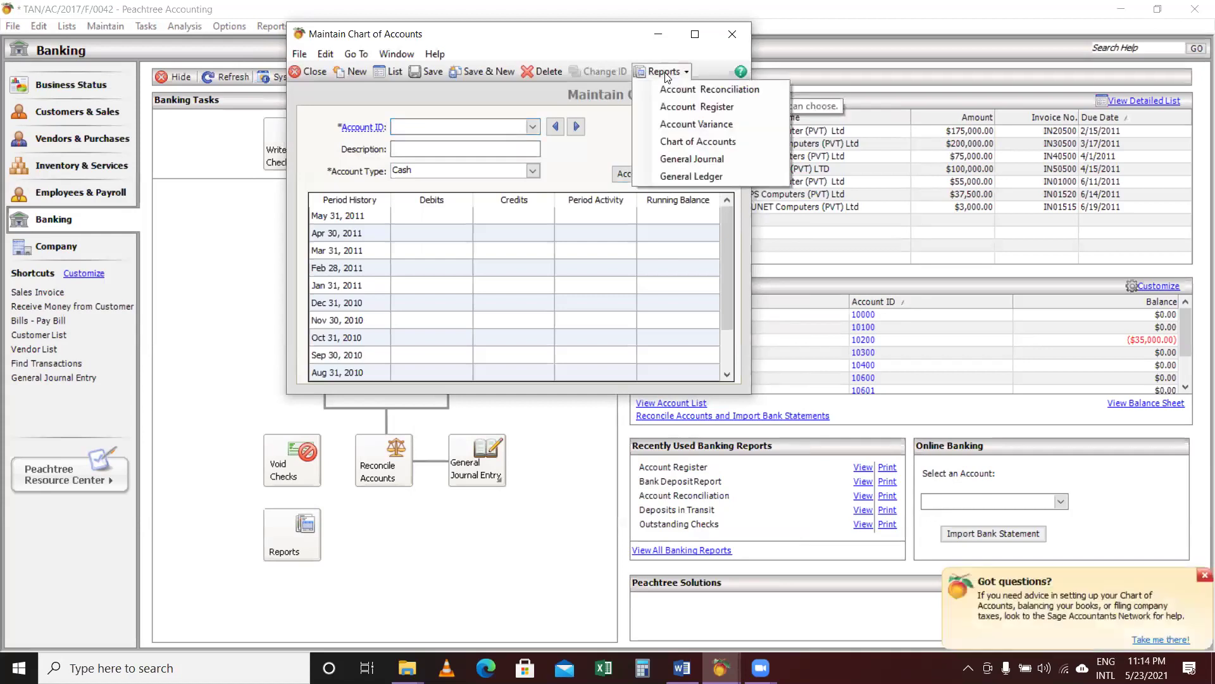
pyautogui.click(710, 145)
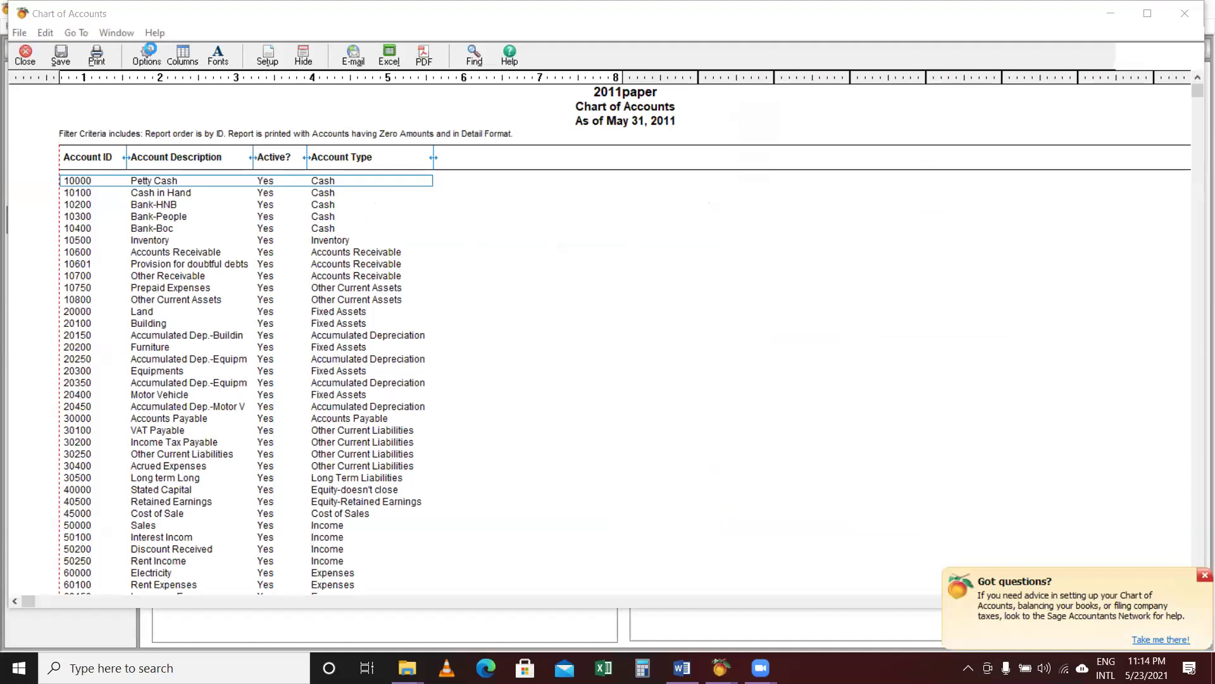
pyautogui.click(147, 55)
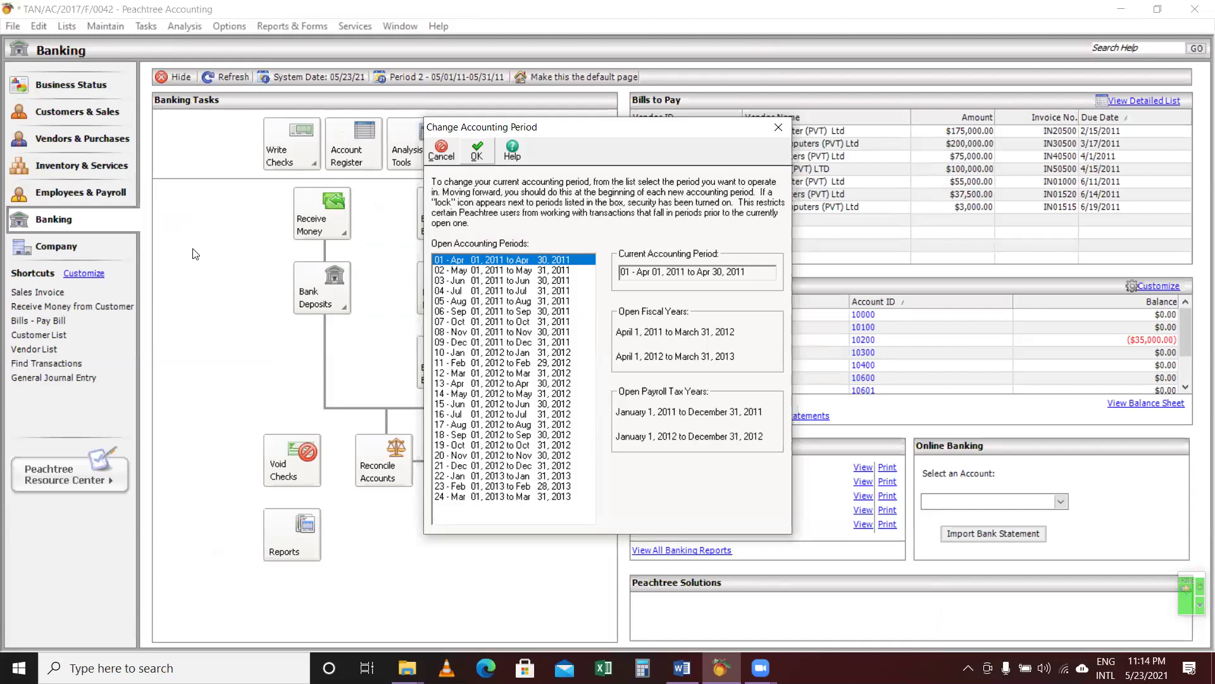
# Change the accounting period to 01 - Apr 01, 2011 to Apr 30, 2011, and check the beginning balance period 3/1/11 through 3/31/11.
pyautogui.press('Return')
pyautogui.click(105, 26)
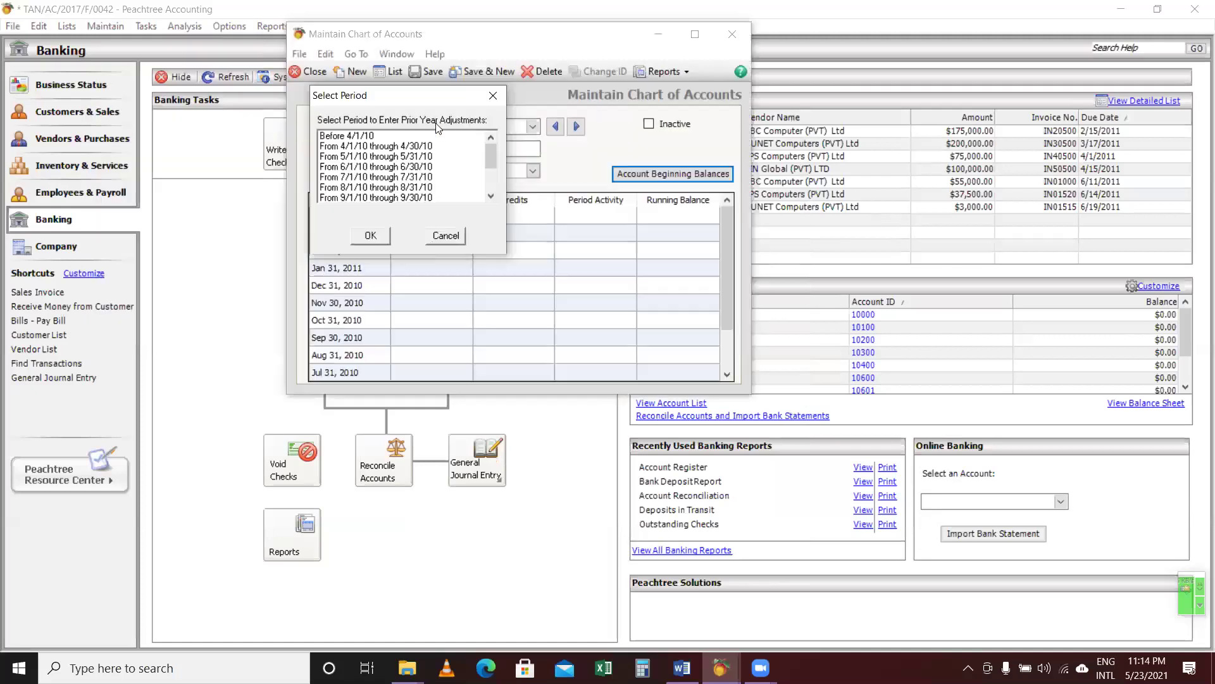
pyautogui.click(492, 197)
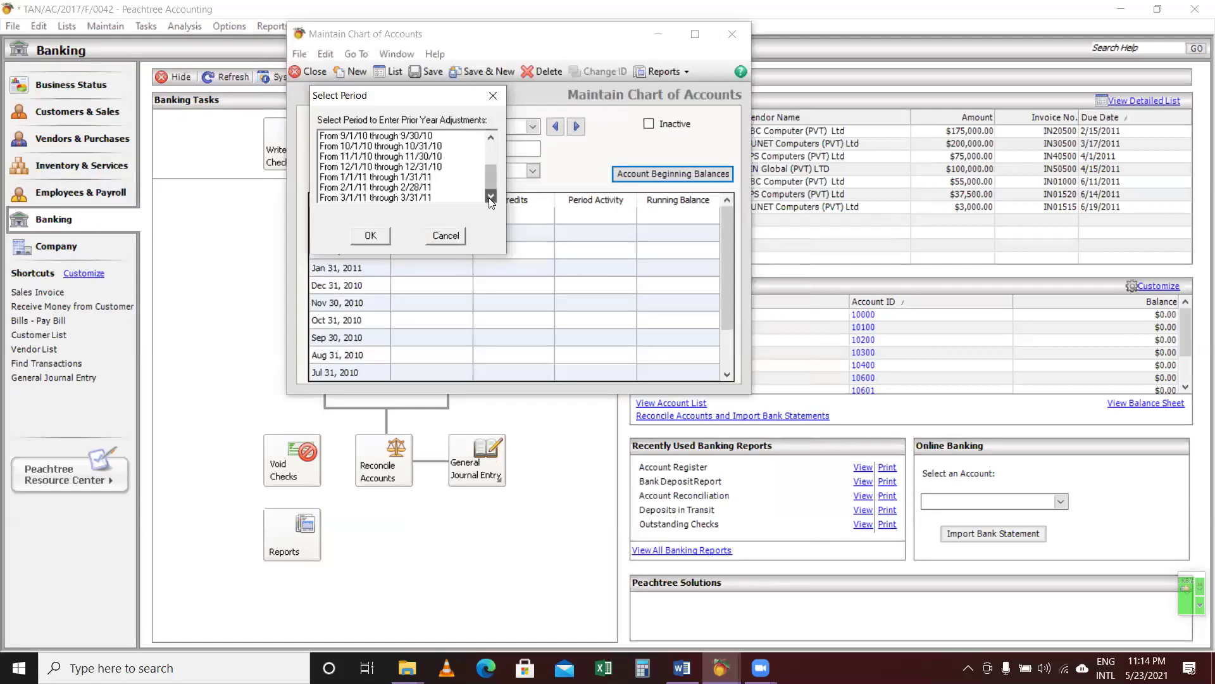
pyautogui.click(383, 199)
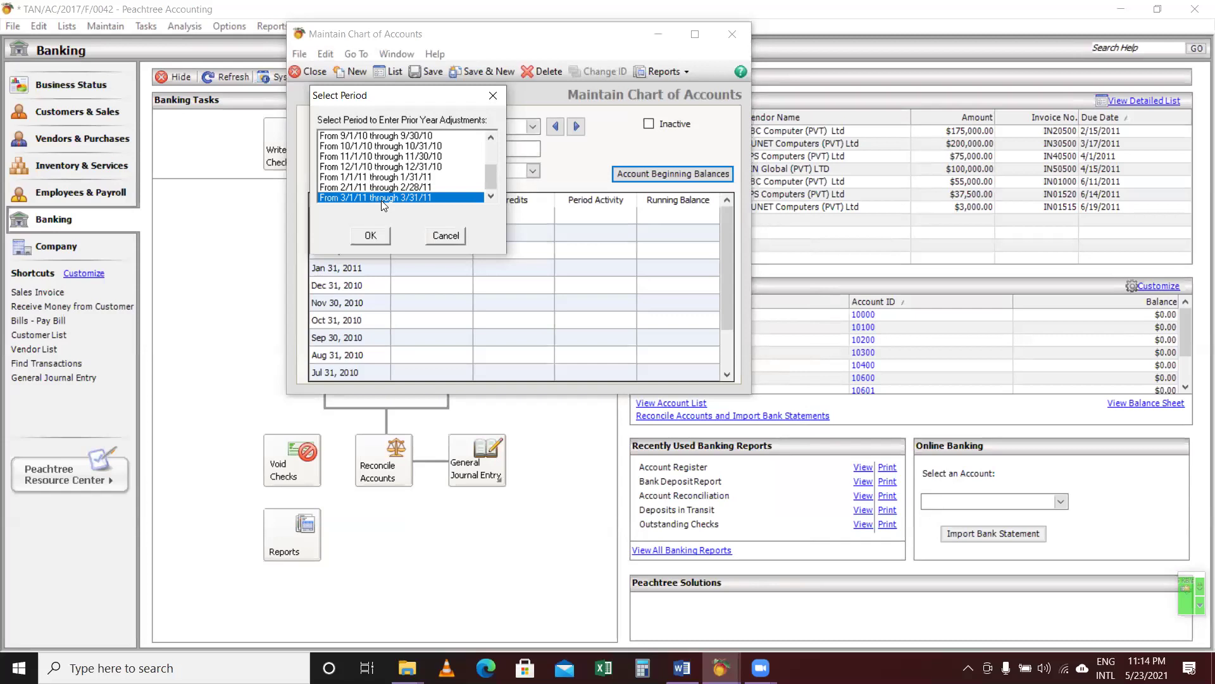
pyautogui.click(367, 237)
pyautogui.click(494, 96)
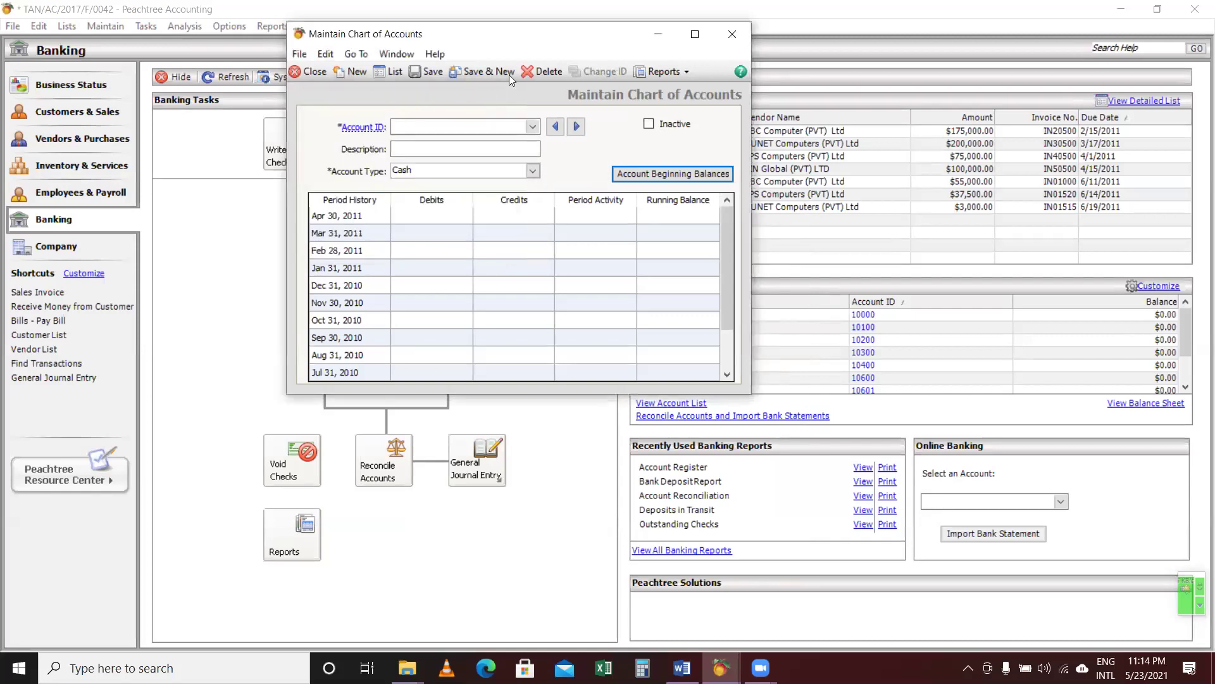
pyautogui.click(732, 33)
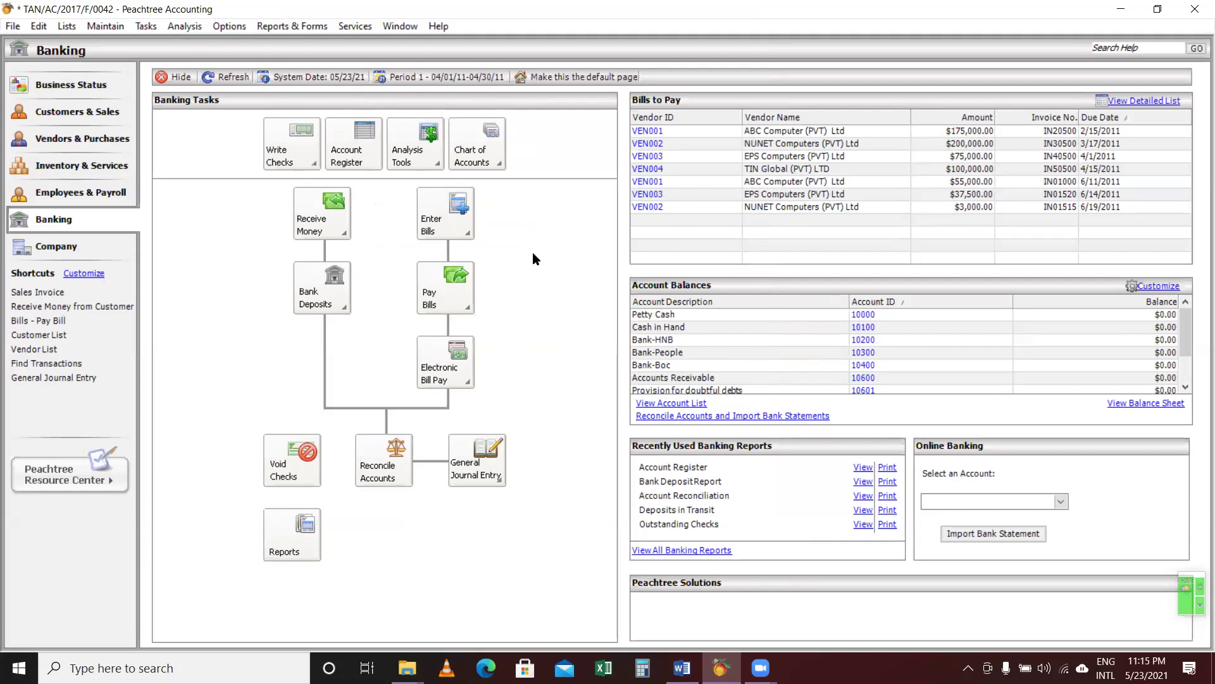
# Try to change the accounting period to 02 - May 01, 2011 to May 31, 2011, running the Internal Accounting Review and closing it.
pyautogui.click(526, 271)
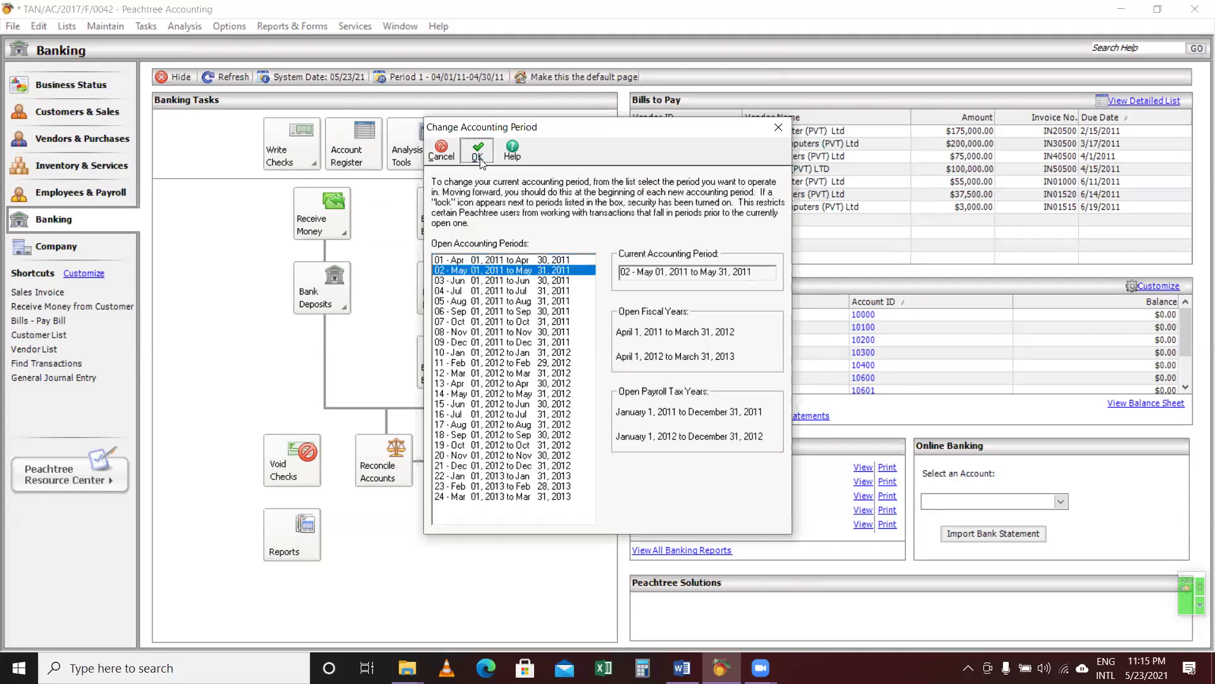
pyautogui.click(480, 159)
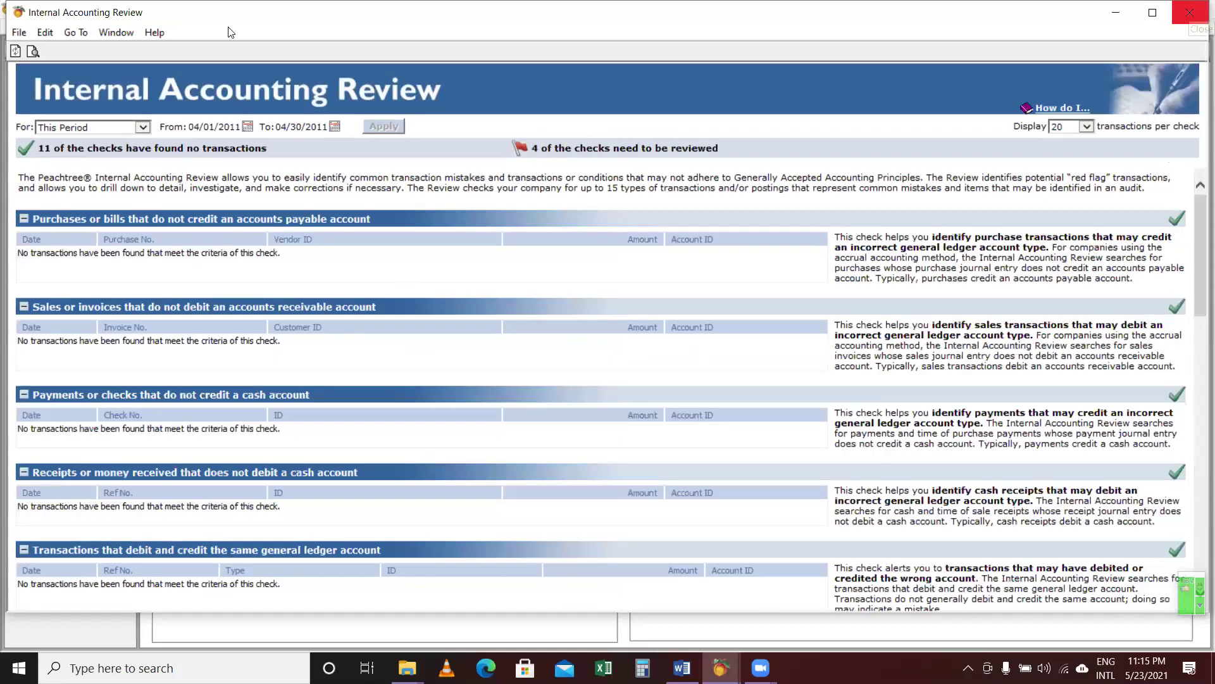
pyautogui.hotkey('alt', 'F4')
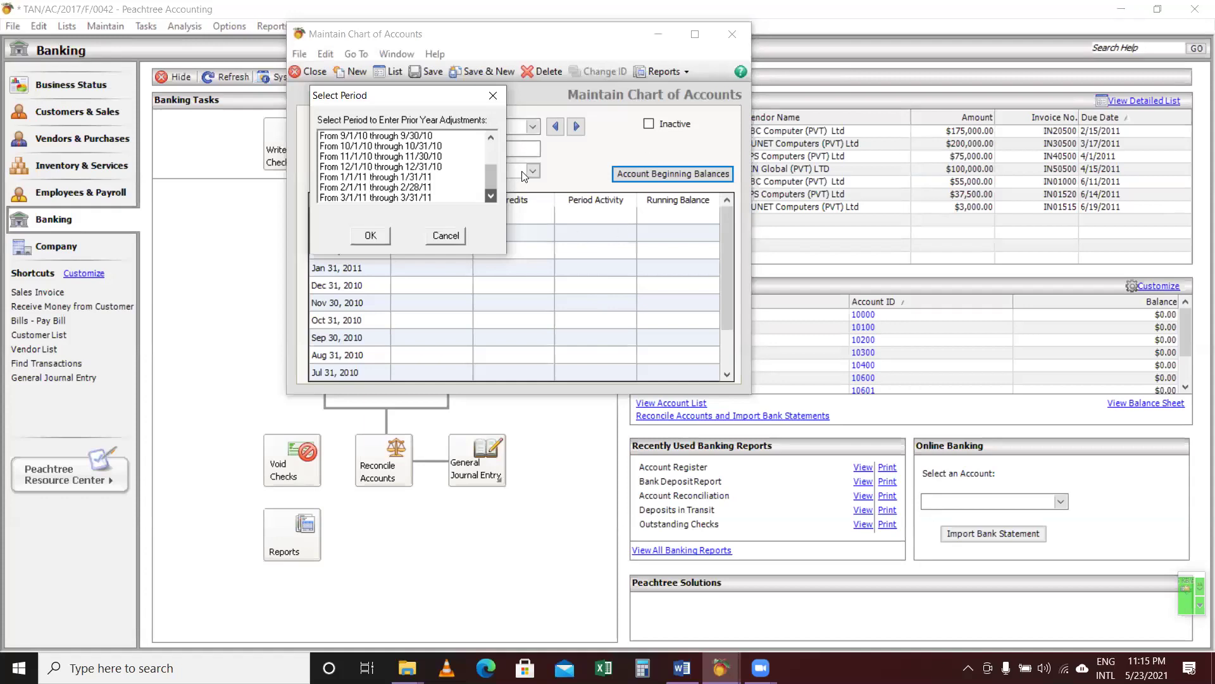
# Check which beginning balance periods are offered for the Petty Cash account, then cancel and close chart of accounts maintenance.
pyautogui.press('Escape')
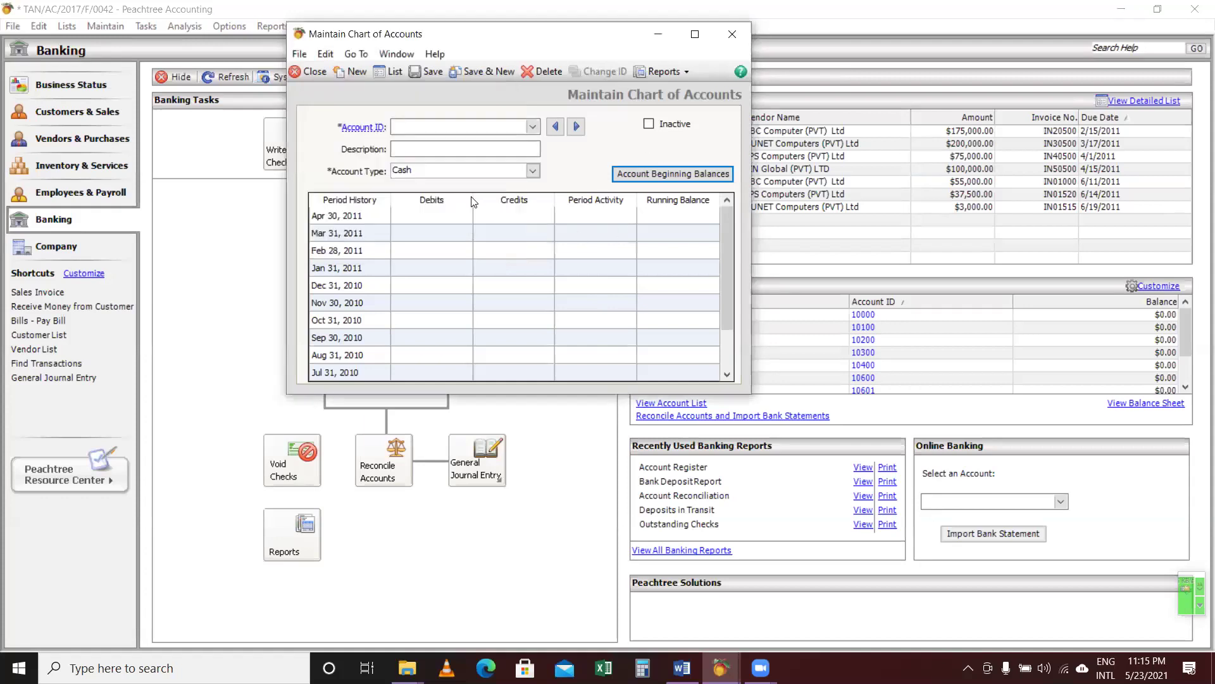
pyautogui.click(534, 127)
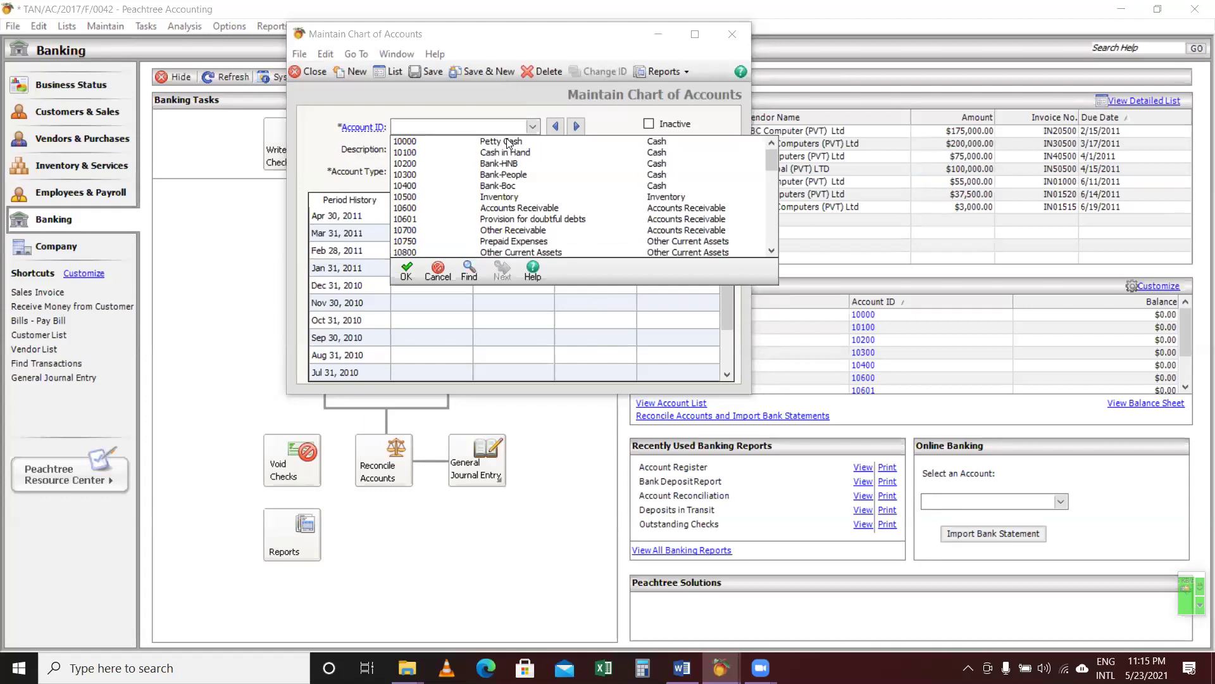
pyautogui.click(509, 143)
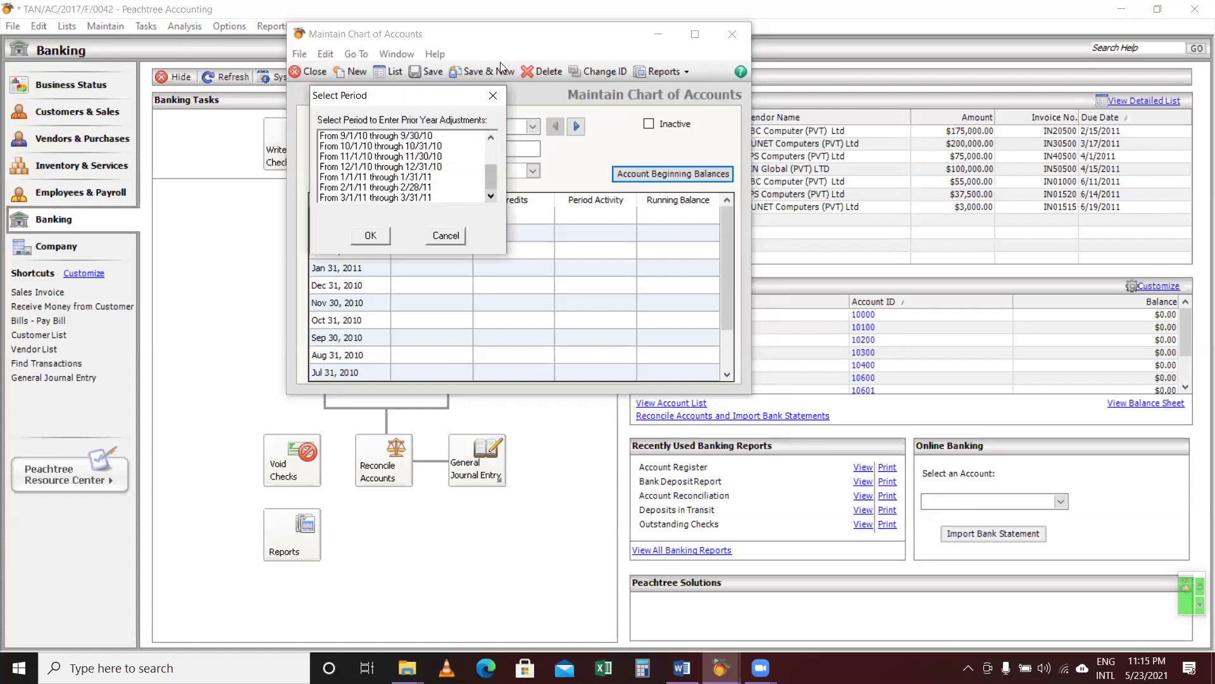
pyautogui.click(493, 97)
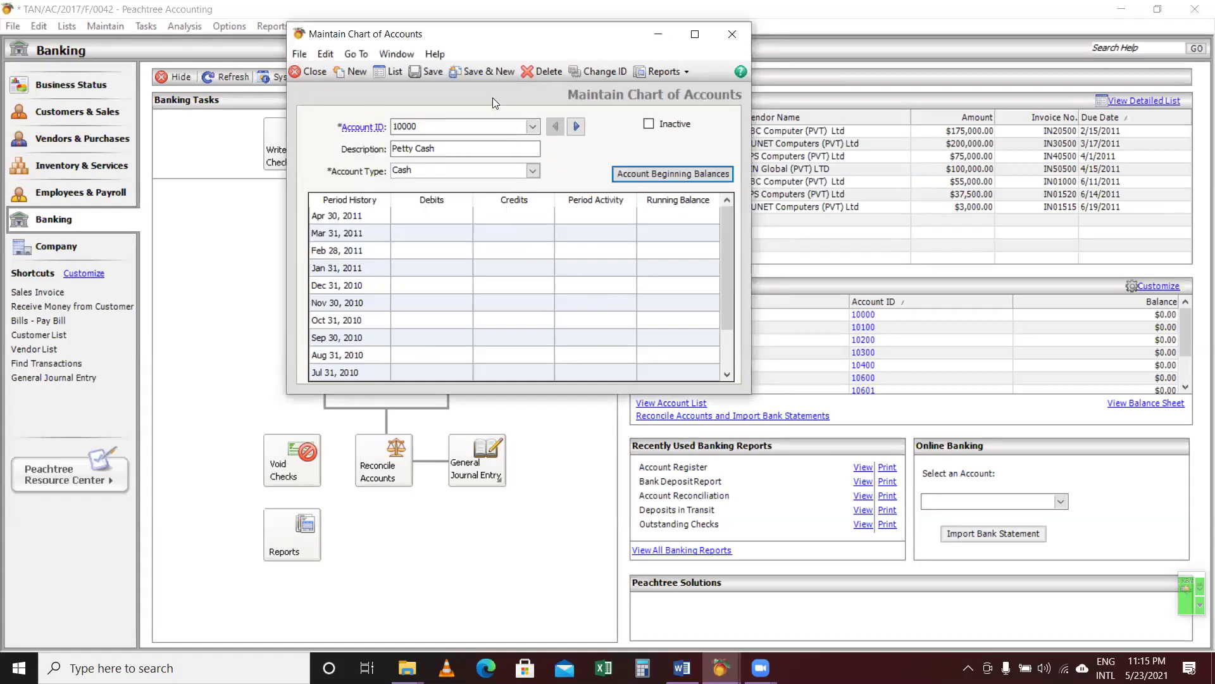
pyautogui.click(731, 39)
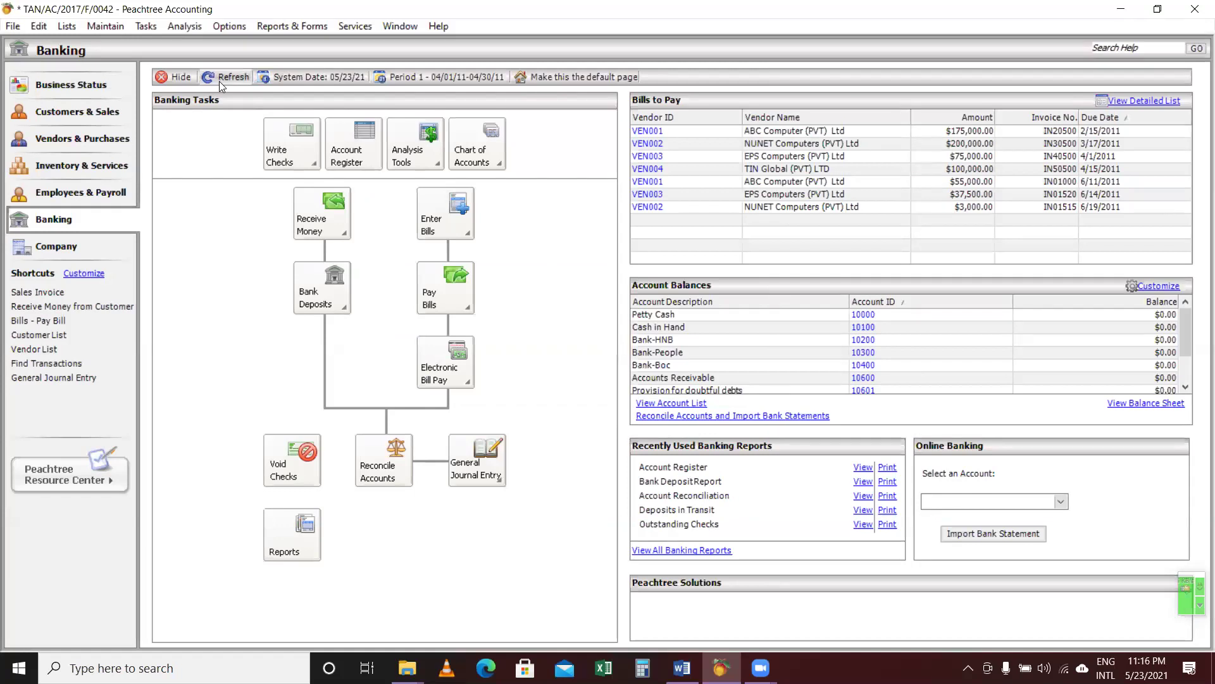
# Change the accounting period to 02 - May 01, 2011 to May 31, 2011, declining the Internal Accounting Review.
pyautogui.click(488, 78)
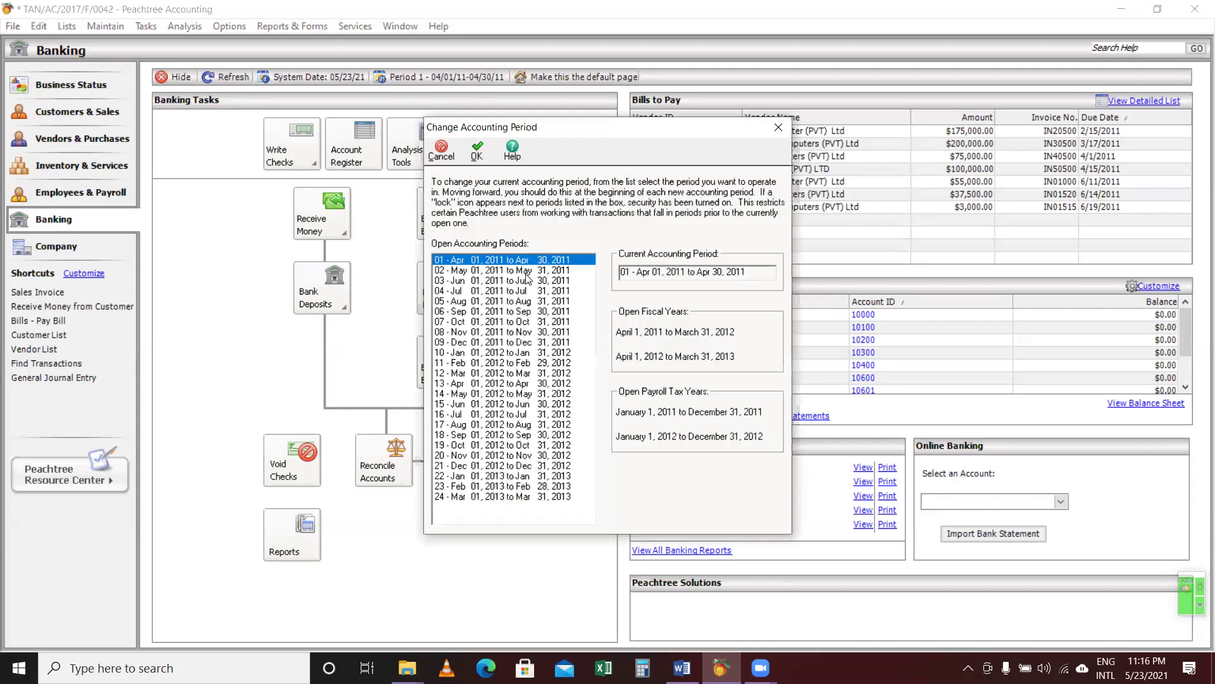
pyautogui.press('Down')
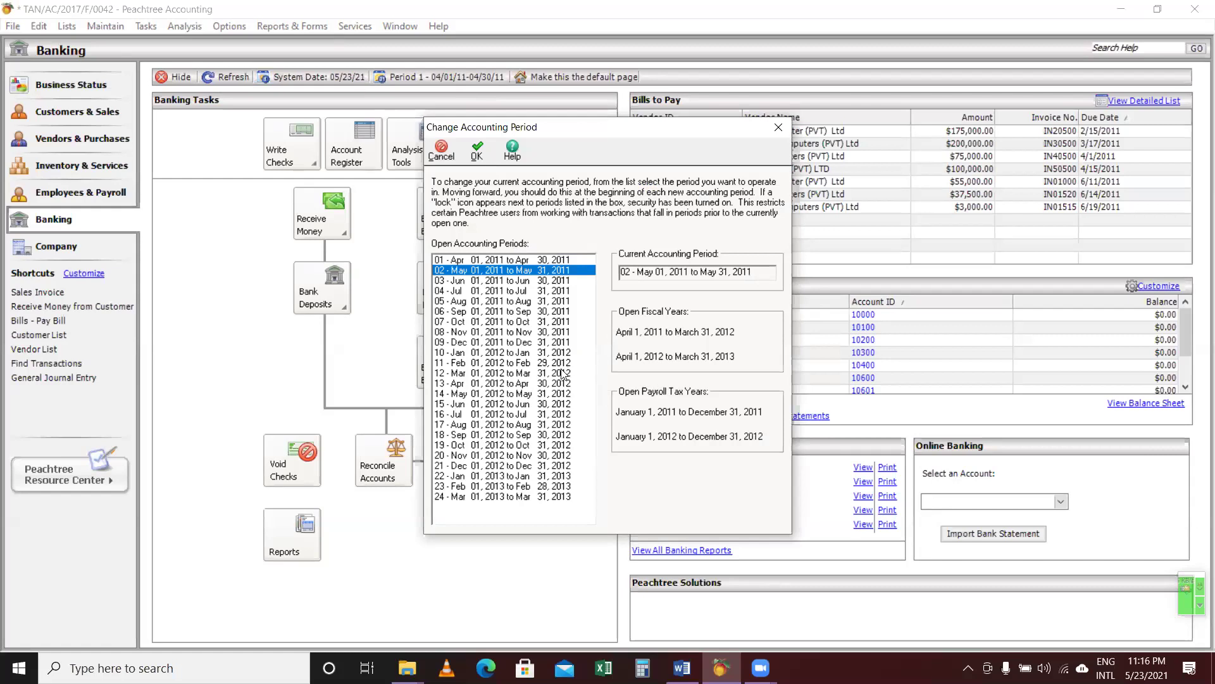
pyautogui.press('Return')
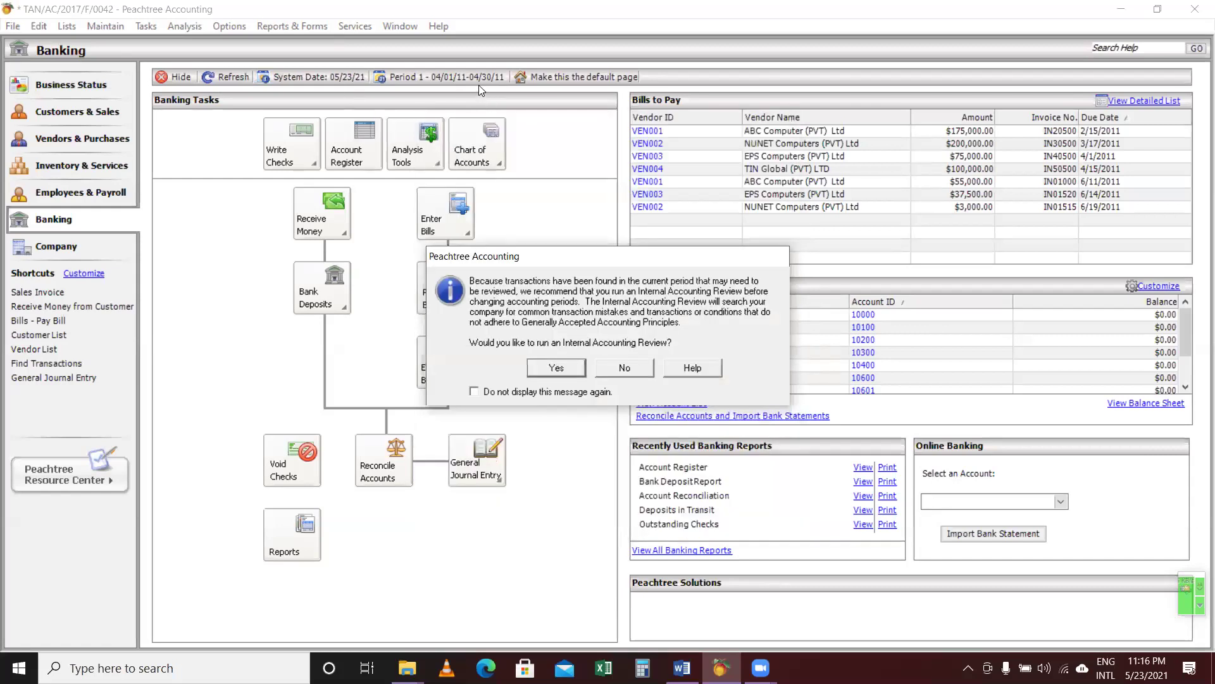
pyautogui.click(622, 372)
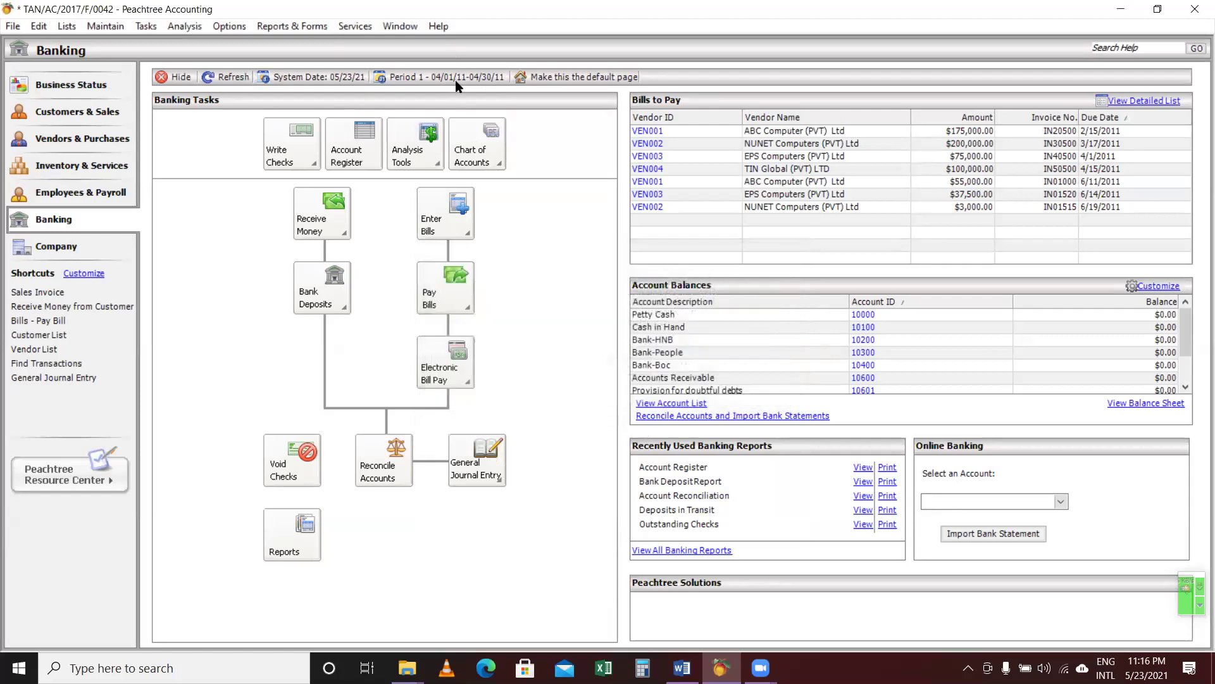
pyautogui.click(454, 80)
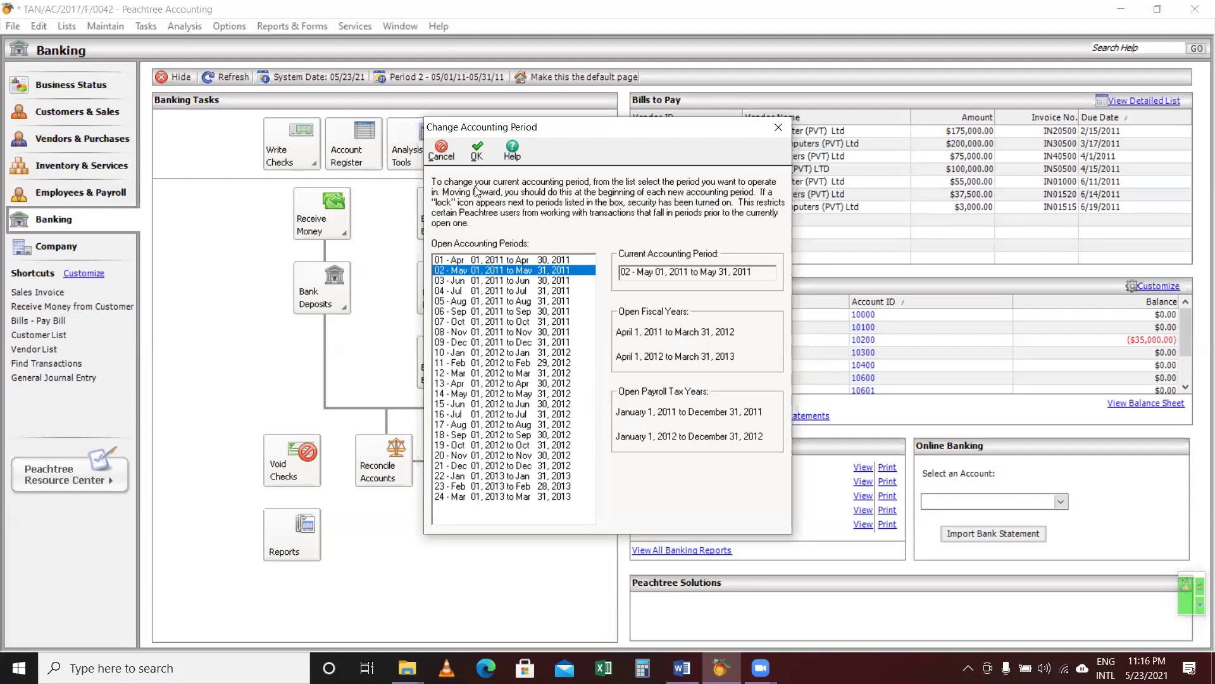
pyautogui.press('Escape')
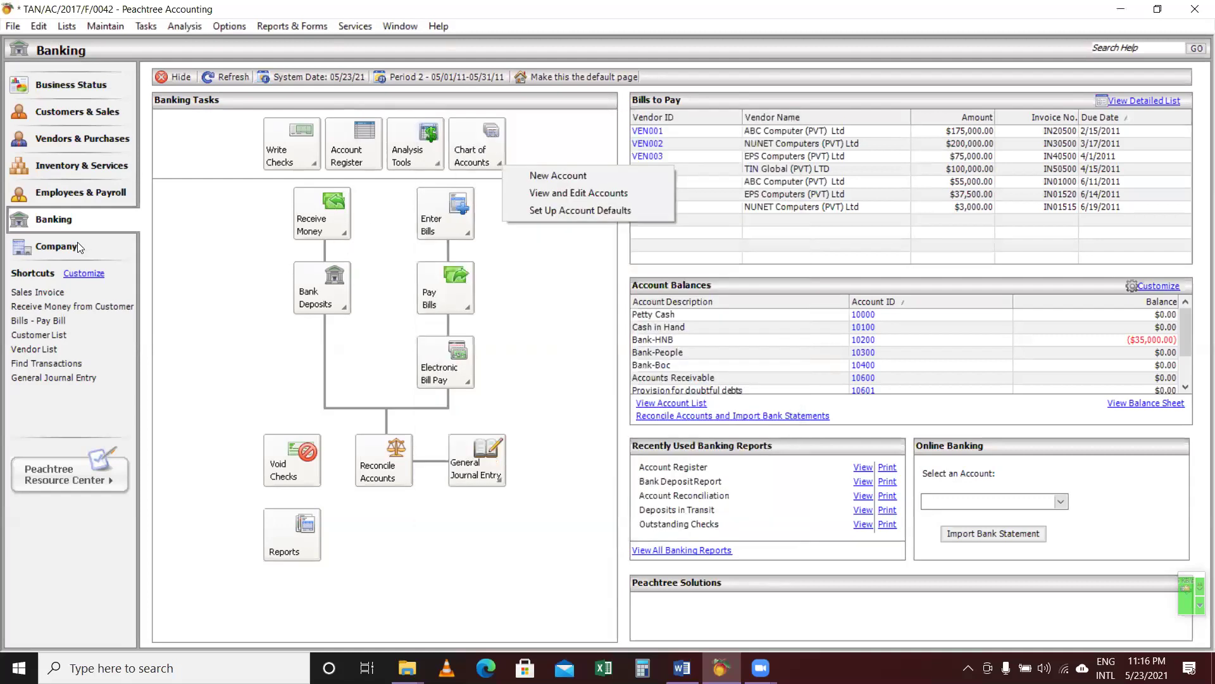
# Check the Bank-HNB account's period history and the beginning balance periods offered, then cancel and close chart of accounts maintenance.
pyautogui.click(106, 27)
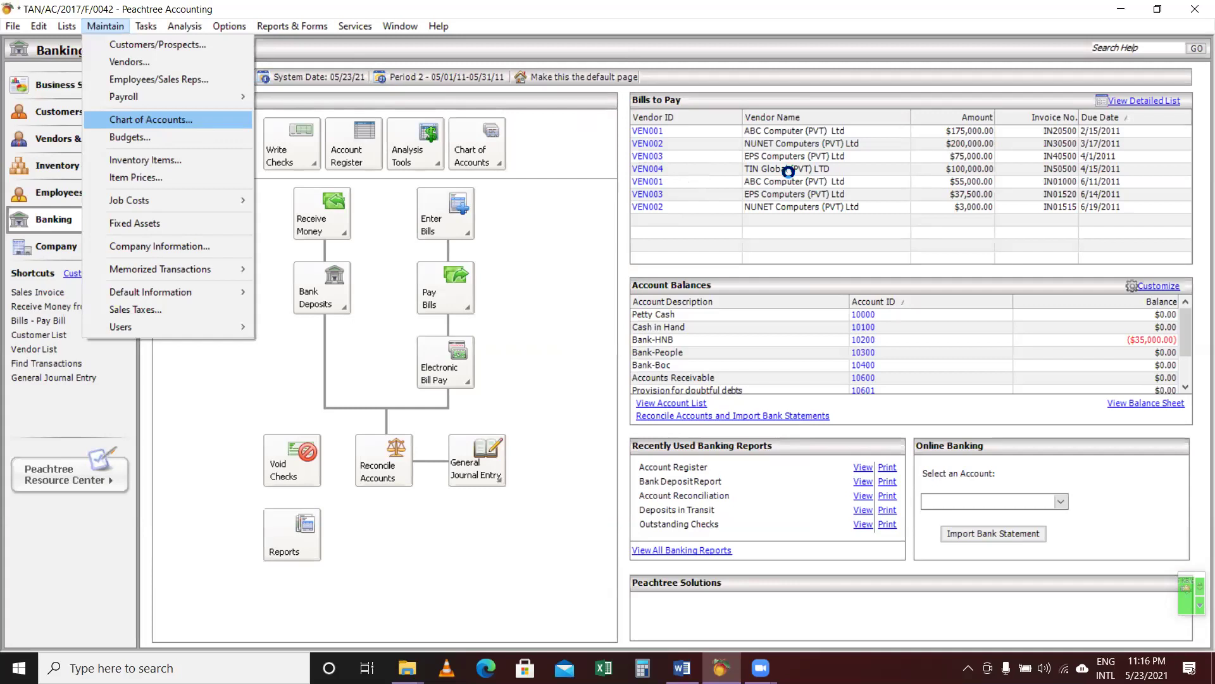
pyautogui.press('Return')
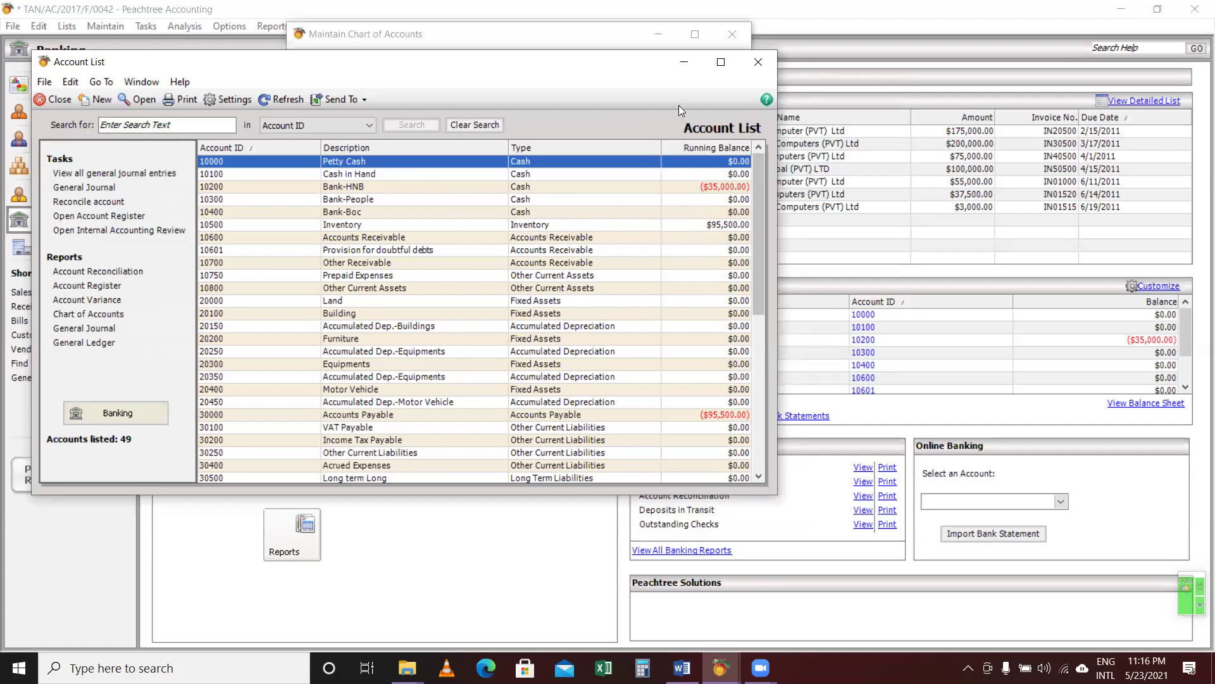
pyautogui.click(695, 38)
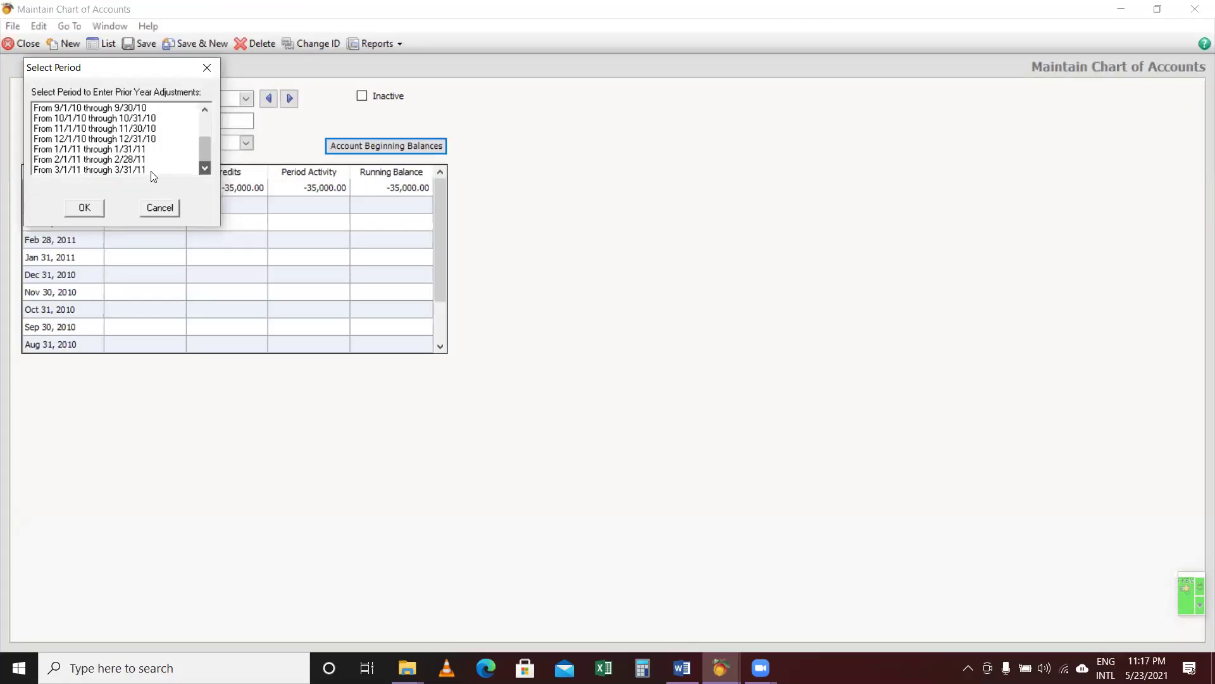
pyautogui.click(206, 68)
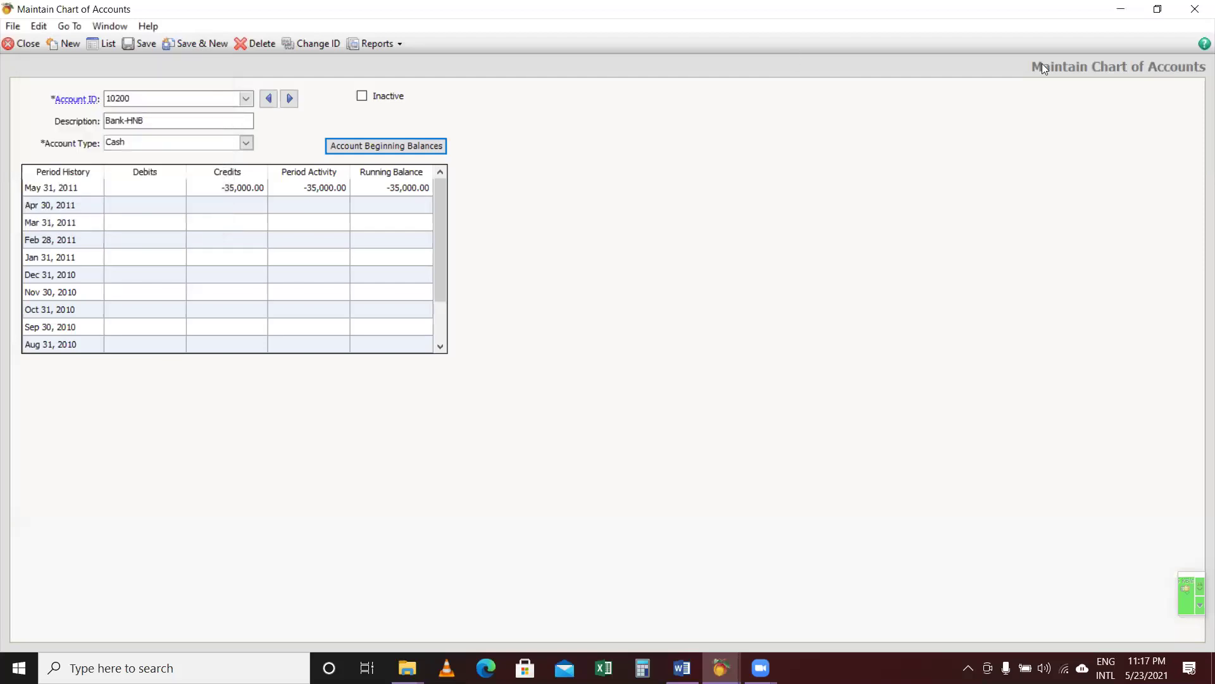
pyautogui.click(1197, 14)
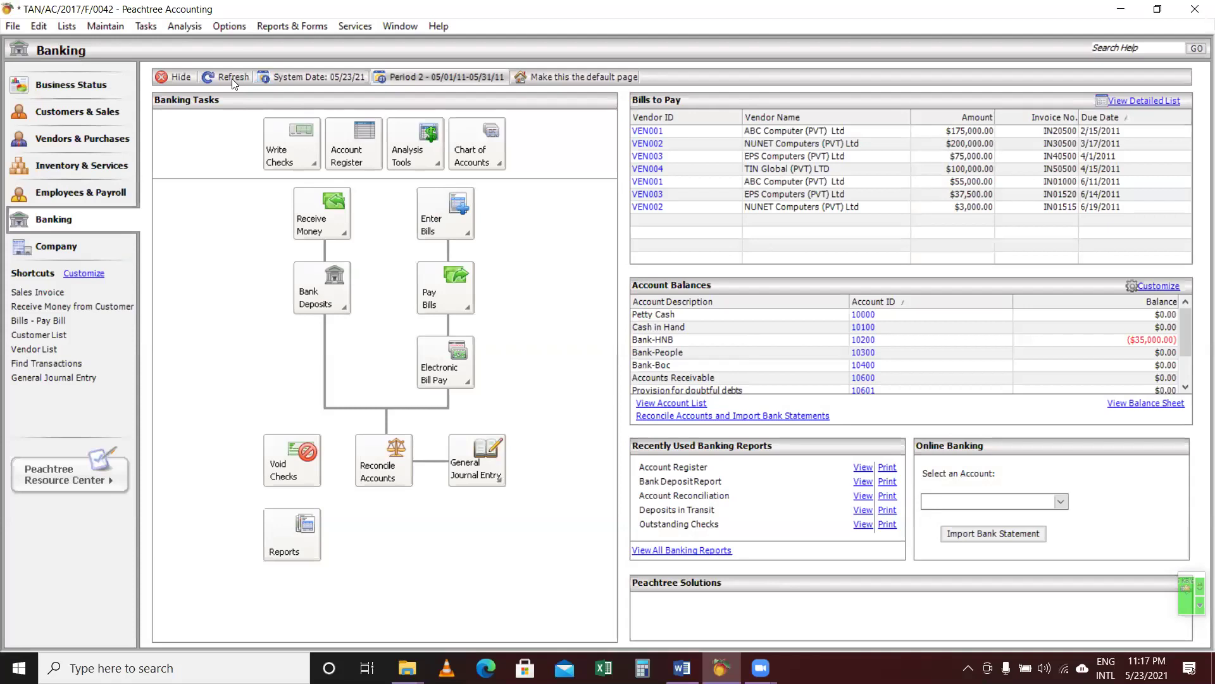
# Open chart of accounts maintenance and check the account beginning balances from there.
pyautogui.click(103, 27)
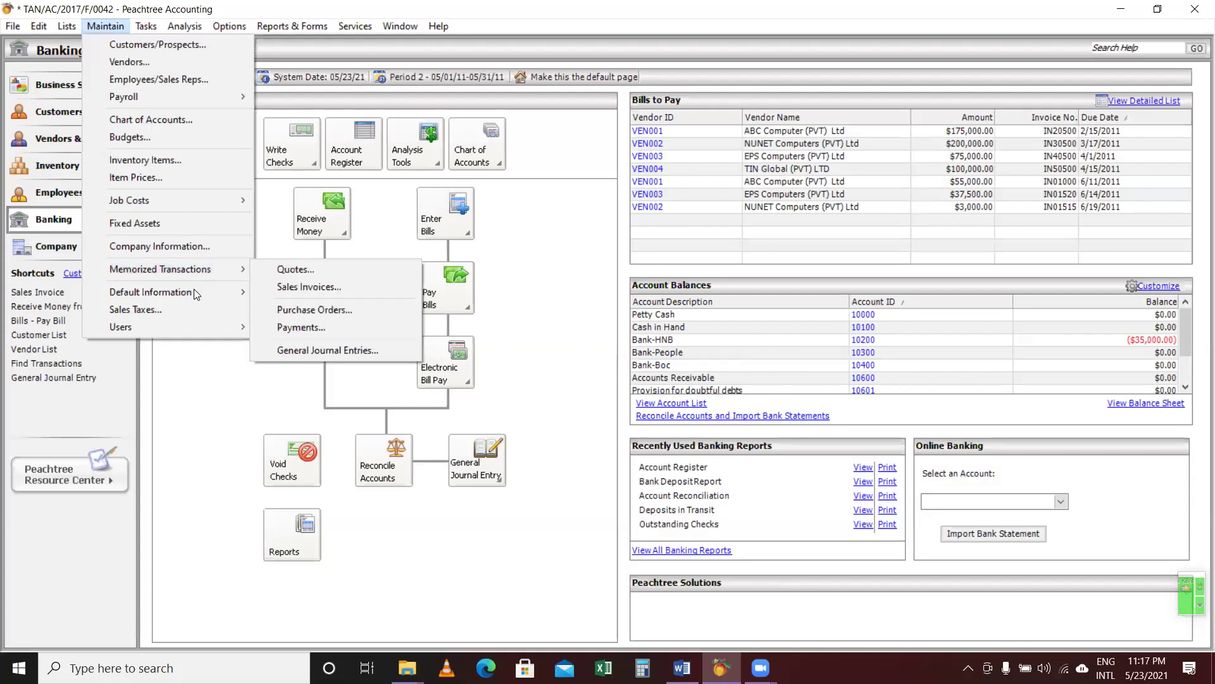
pyautogui.click(186, 125)
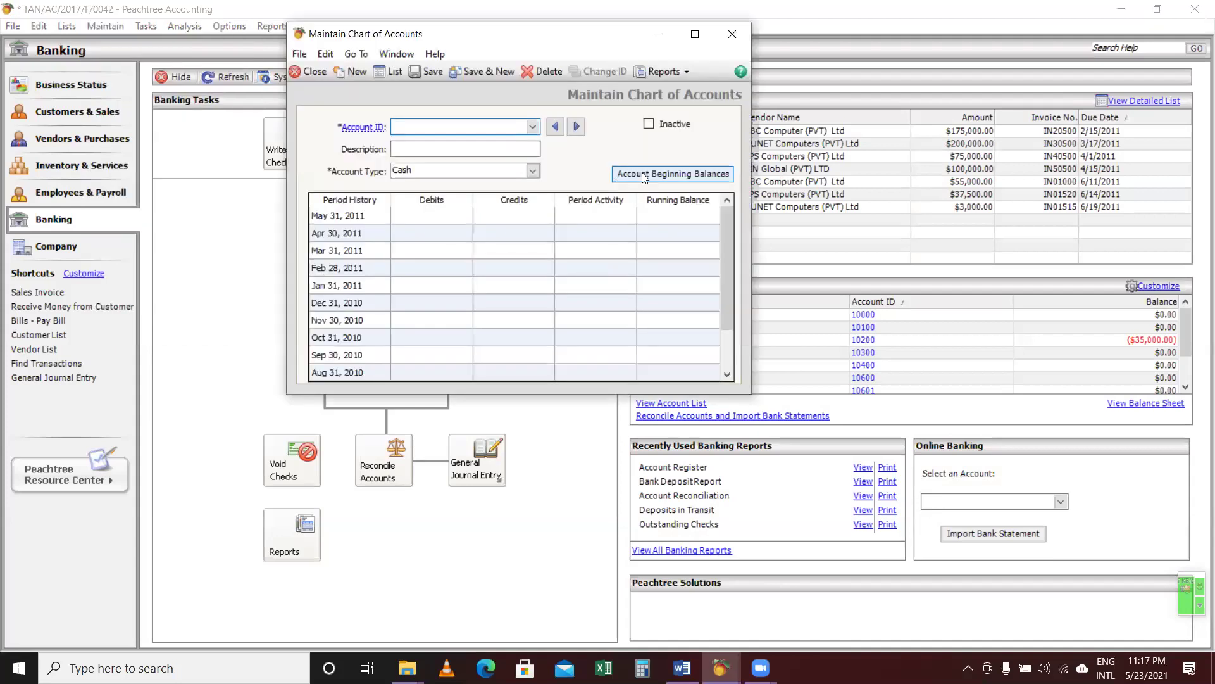
pyautogui.click(641, 172)
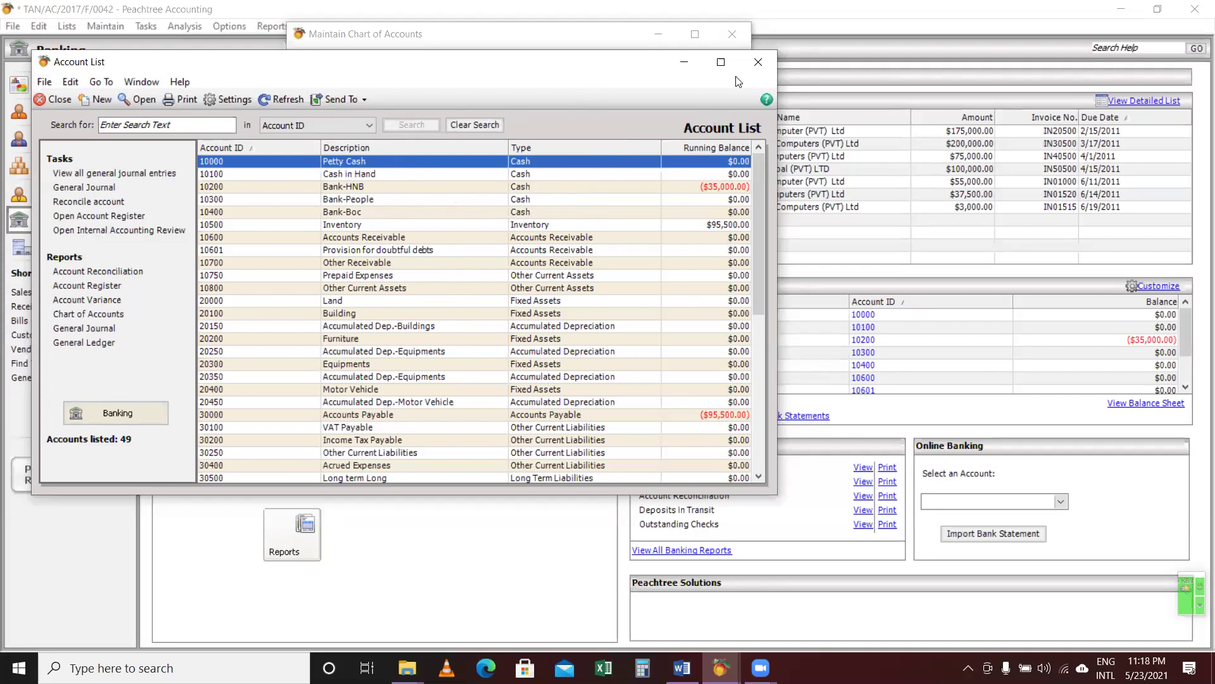
# Examine the accounts and their running balances in the maximized account list, then close the list.
pyautogui.press('Down')
pyautogui.press('Down')
pyautogui.press('Down')
pyautogui.press('Down')
pyautogui.press('Down')
pyautogui.press('Down')
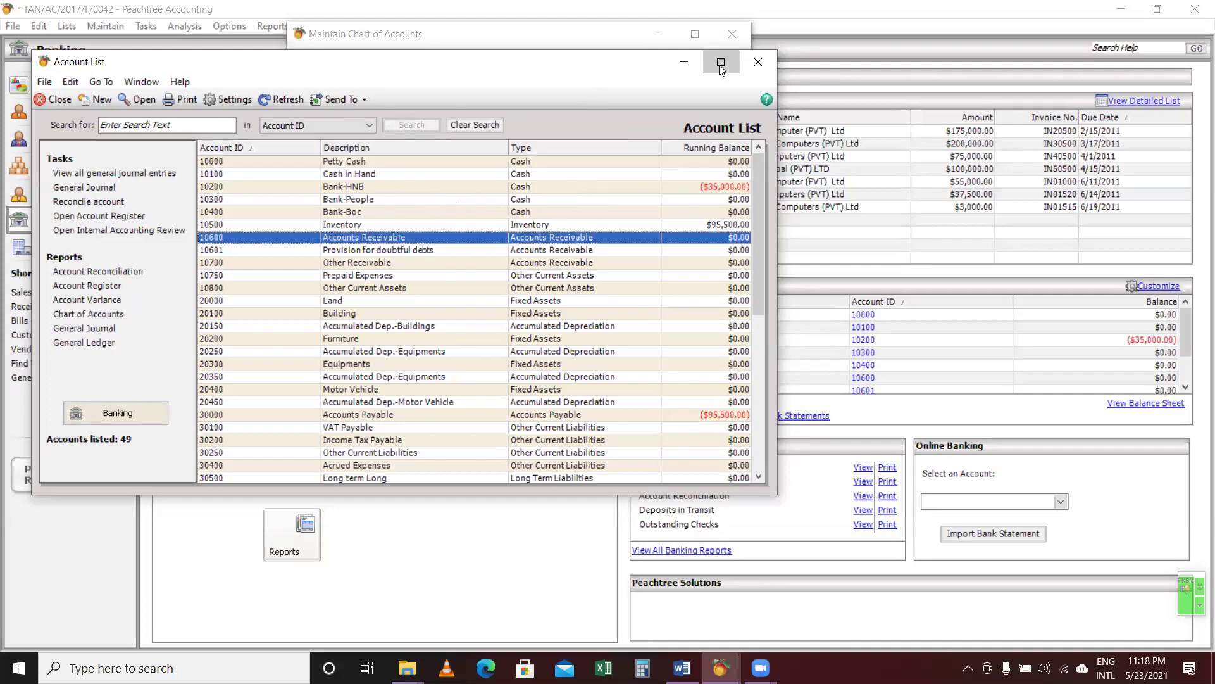
pyautogui.click(721, 63)
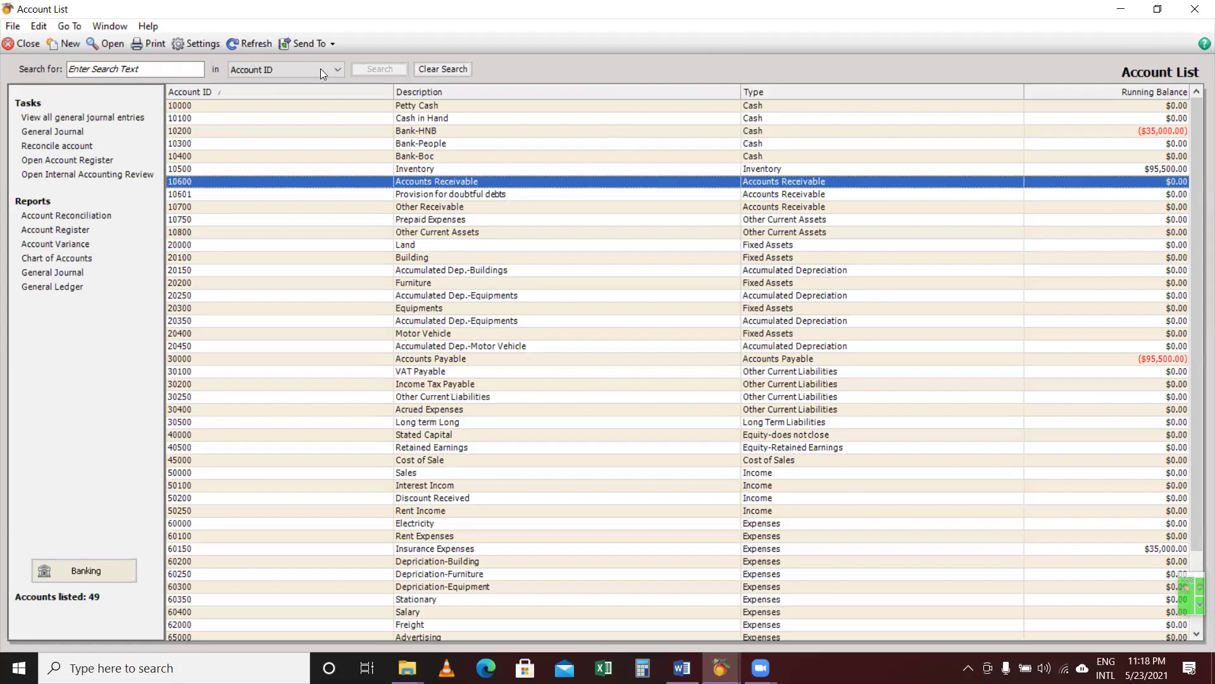
pyautogui.press('Escape')
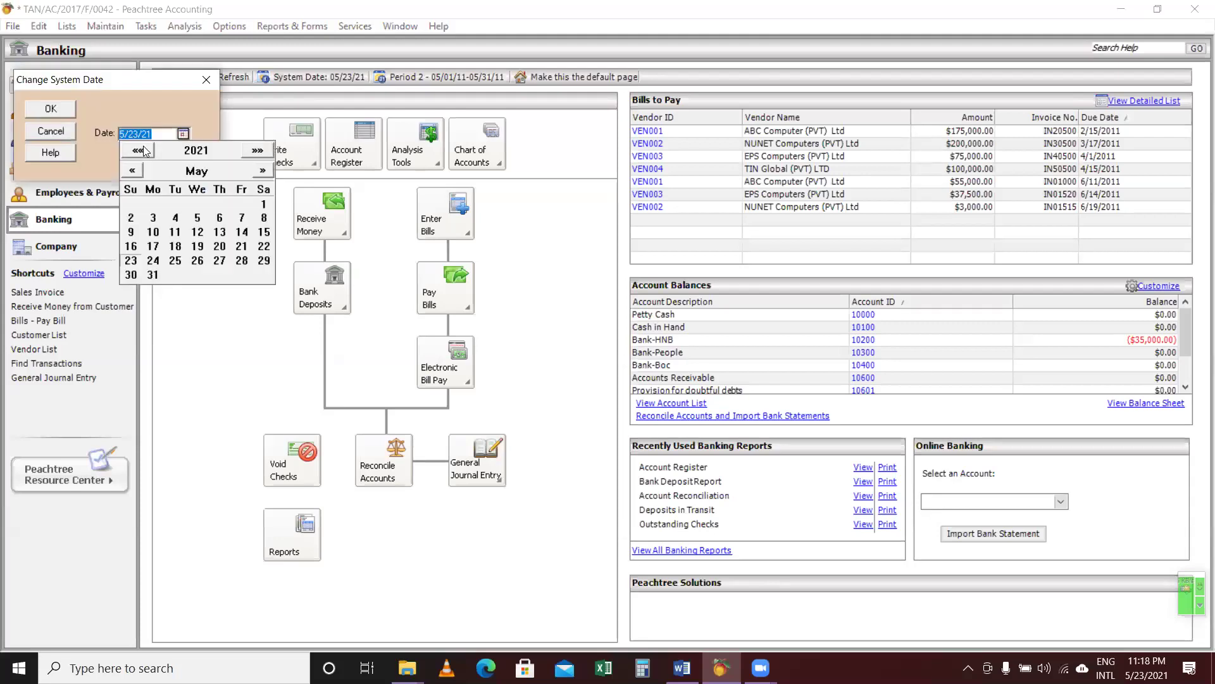
# Move the calendar for changing the system date to May 2010.
pyautogui.click(144, 150)
pyautogui.click(144, 151)
pyautogui.click(145, 151)
pyautogui.click(144, 151)
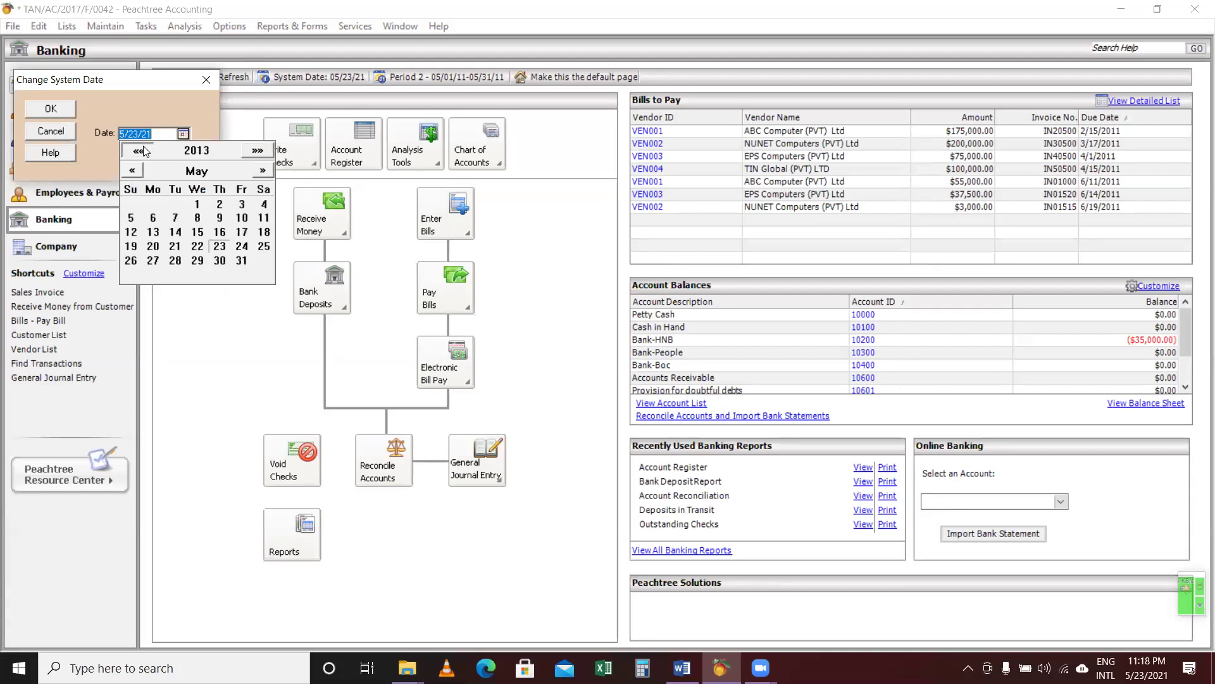
pyautogui.click(144, 150)
pyautogui.click(144, 151)
pyautogui.click(144, 150)
pyautogui.click(144, 151)
pyautogui.click(145, 151)
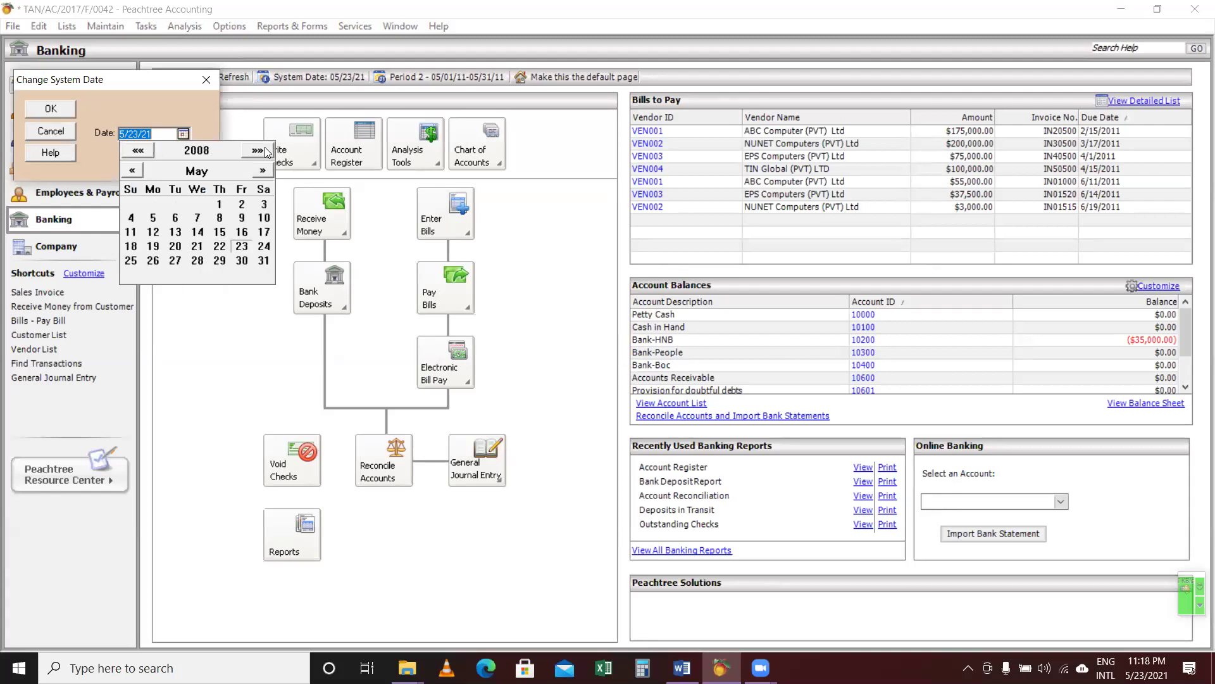
pyautogui.click(266, 150)
pyautogui.click(266, 150)
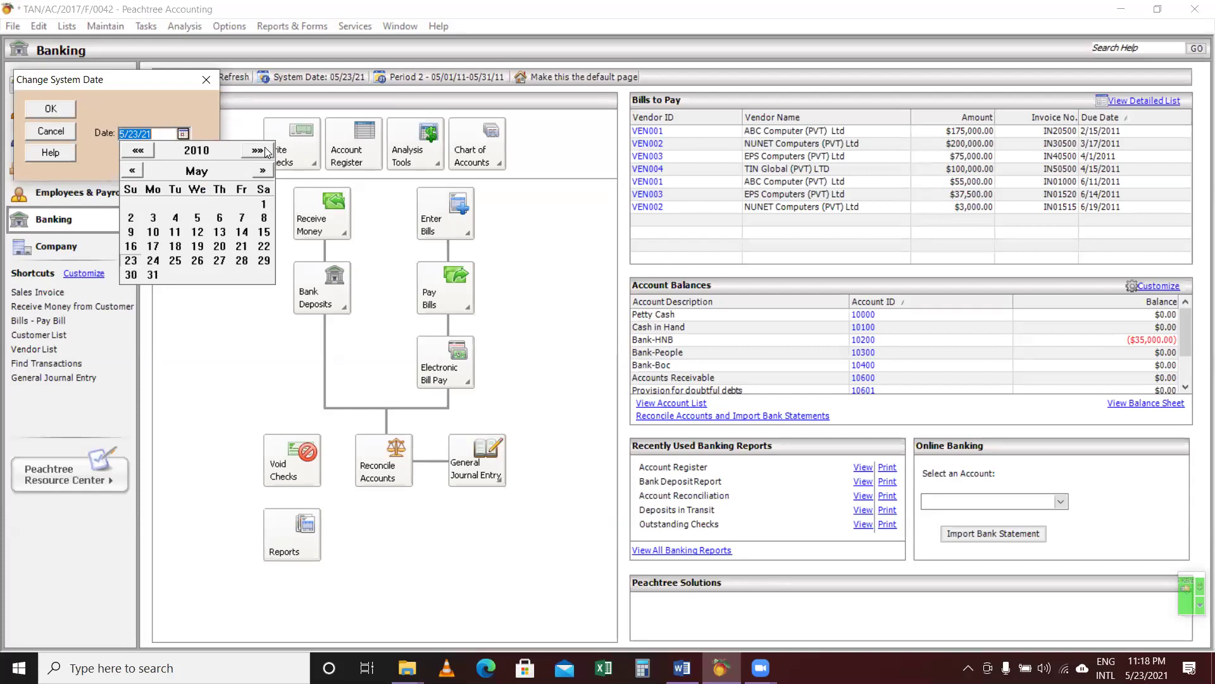